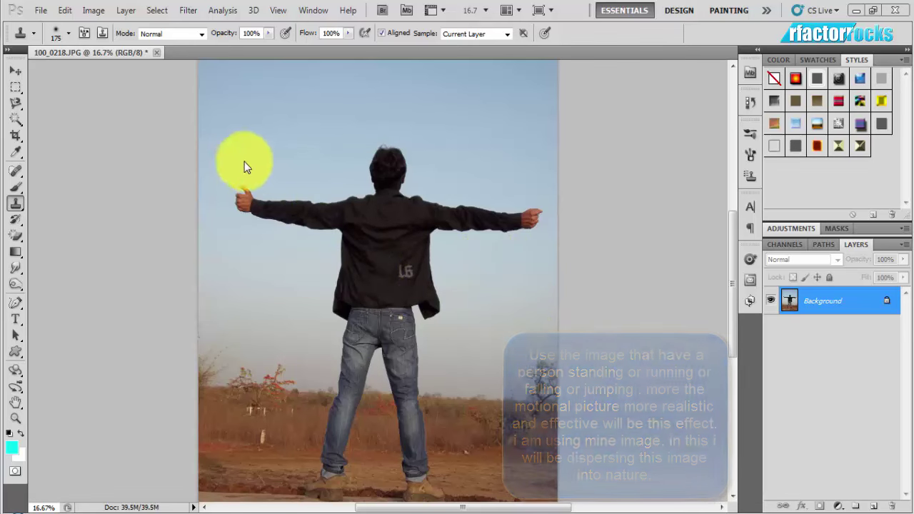
# Step: Magic Wand-select the man's head, jacket, left arm, jeans and both hands
pyautogui.click(15, 119)
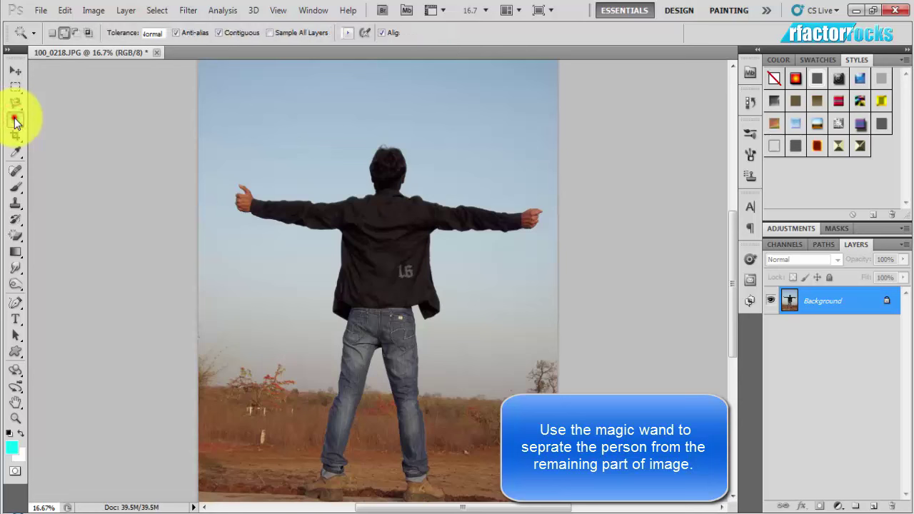
pyautogui.click(46, 134)
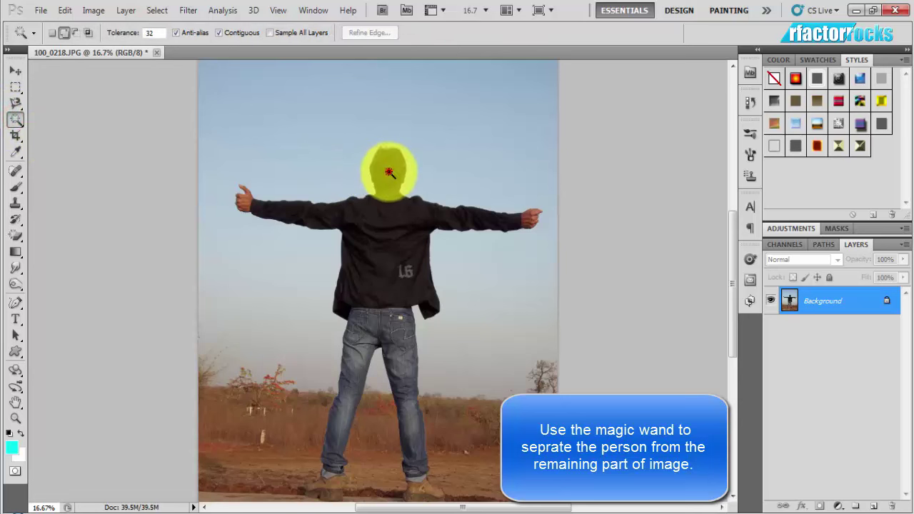
pyautogui.click(390, 202)
pyautogui.keyDown('shift'); pyautogui.click(254, 204); pyautogui.keyUp('shift')
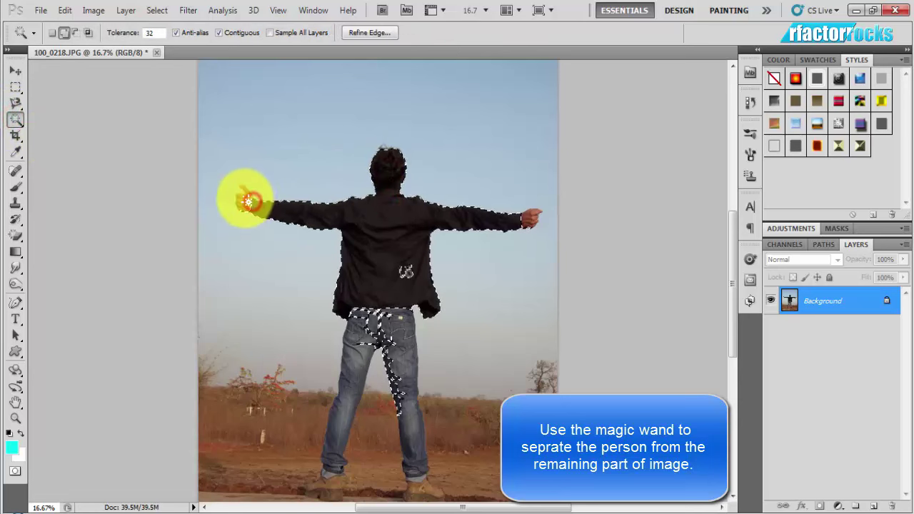
pyautogui.keyDown('shift'); pyautogui.click(239, 204); pyautogui.keyUp('shift')
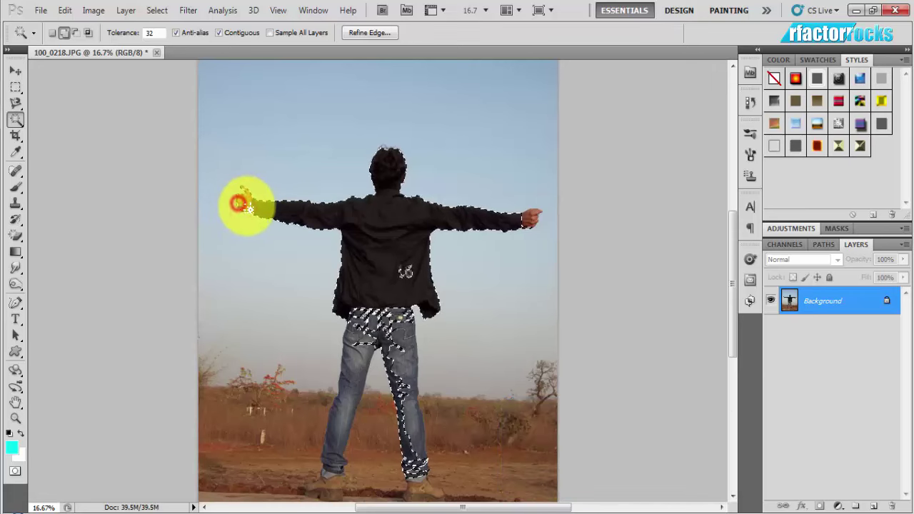
pyautogui.keyDown('shift'); pyautogui.click(525, 216); pyautogui.keyUp('shift')
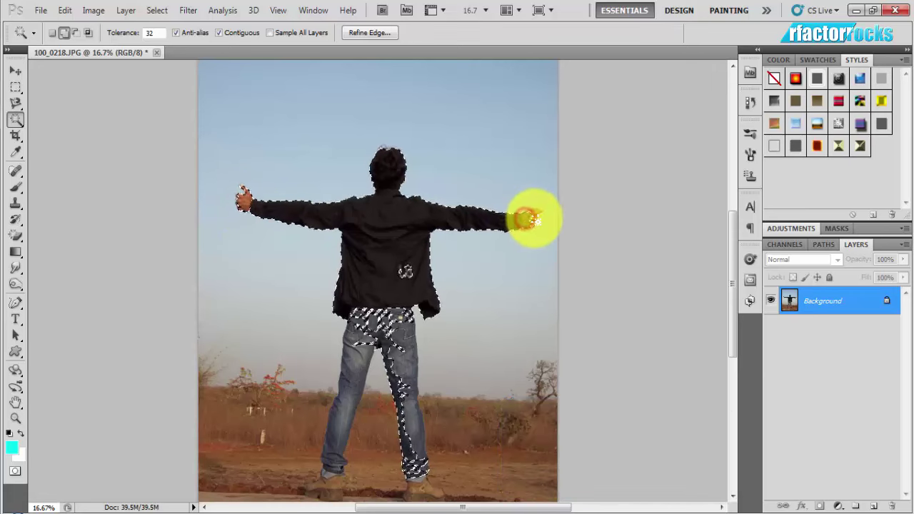
pyautogui.keyDown('shift'); pyautogui.click(536, 215); pyautogui.keyUp('shift')
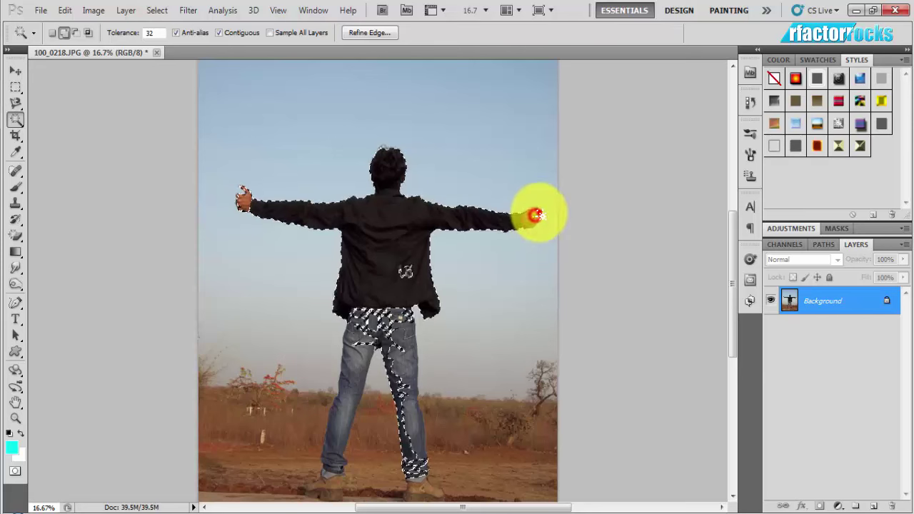
# Step: Add the shirt number, both jeans legs and the right hand to the selection
pyautogui.keyDown('shift'); pyautogui.click(407, 268); pyautogui.keyUp('shift')
pyautogui.keyDown('shift'); pyautogui.click(380, 332); pyautogui.keyUp('shift')
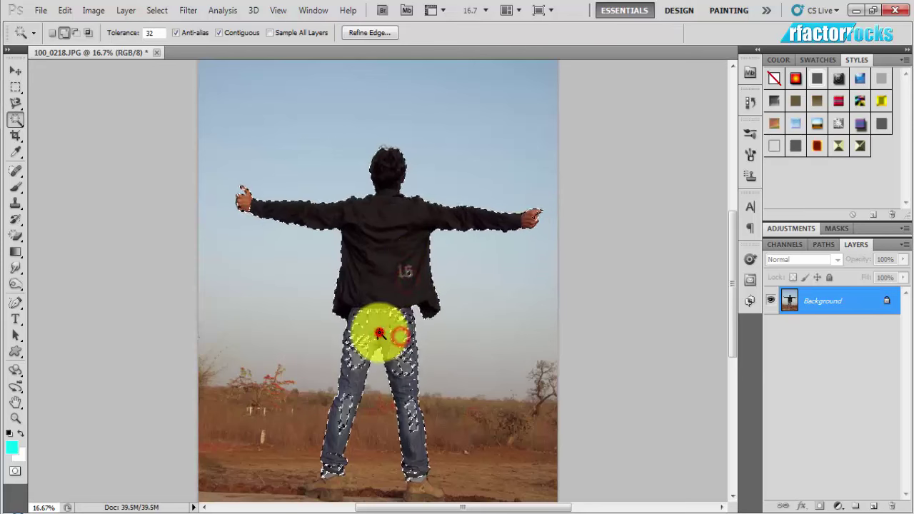
pyautogui.keyDown('shift'); pyautogui.click(402, 365); pyautogui.keyUp('shift')
pyautogui.keyDown('shift'); pyautogui.click(412, 431); pyautogui.keyUp('shift')
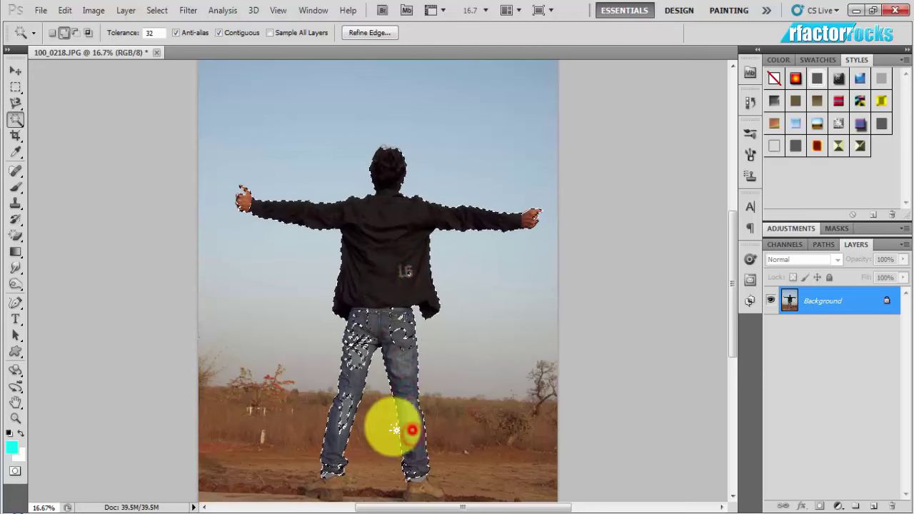
pyautogui.keyDown('shift'); pyautogui.click(345, 410); pyautogui.keyUp('shift')
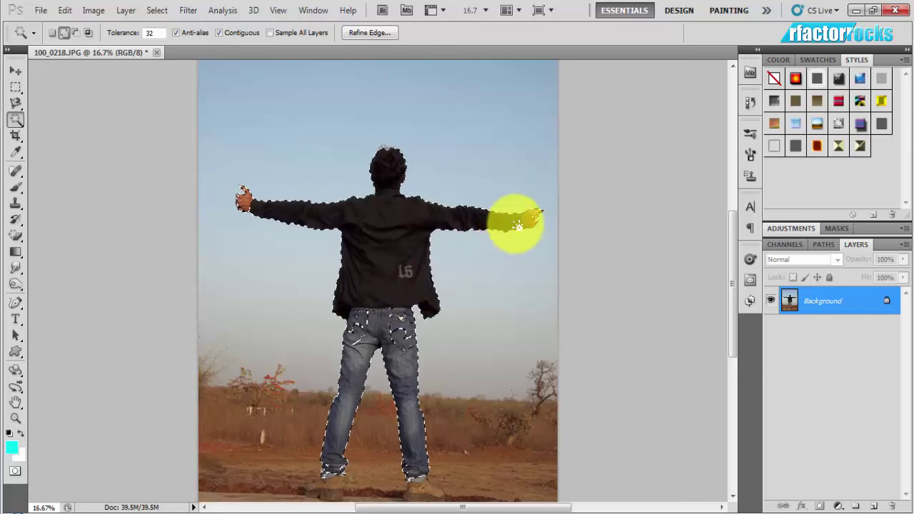
pyautogui.keyDown('shift'); pyautogui.click(532, 220); pyautogui.keyUp('shift')
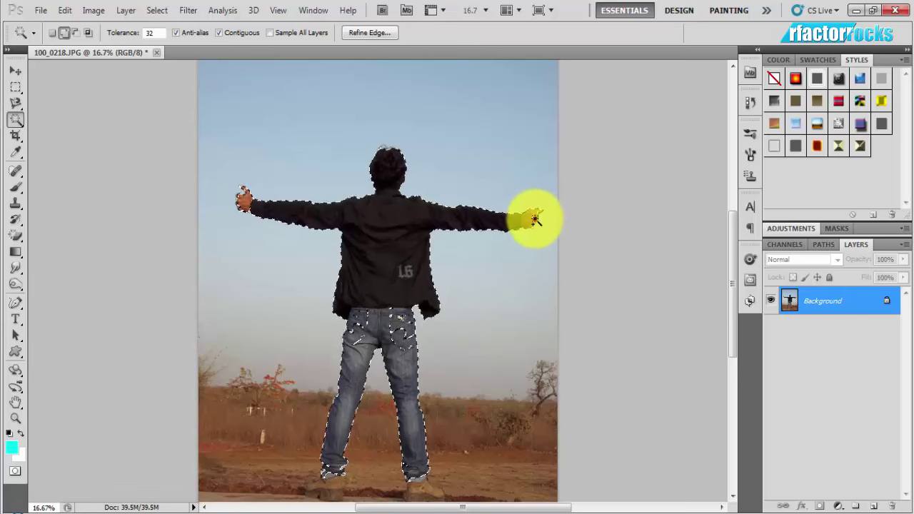
# Step: Zoom in and refine the selection around the left hand, jeans pocket and legs to the cuffs
pyautogui.hotkey('ctrl', '+')
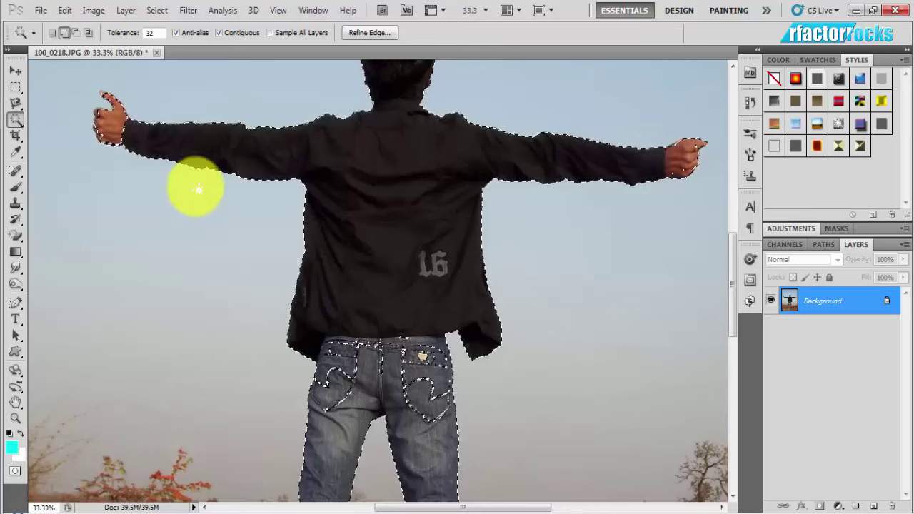
pyautogui.click(120, 131)
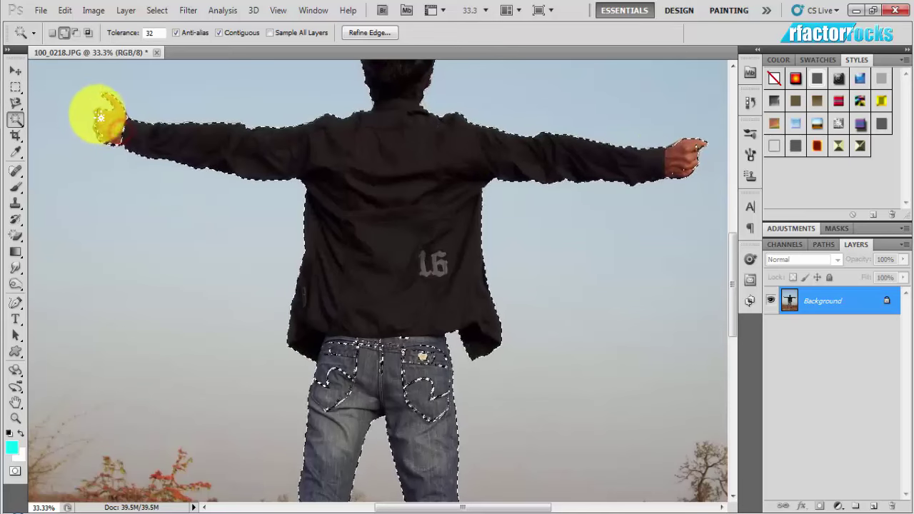
pyautogui.click(96, 107)
pyautogui.moveTo(121, 133); pyautogui.dragTo(105, 144)
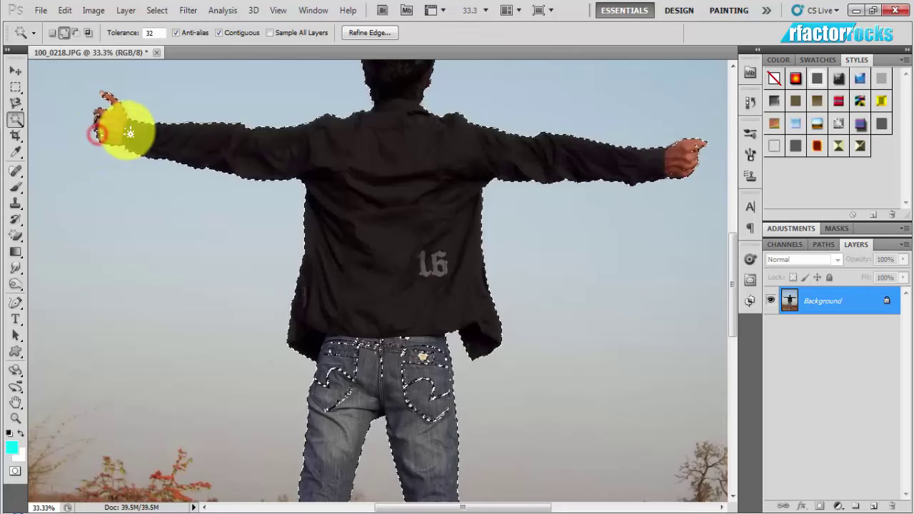
pyautogui.click(402, 362)
pyautogui.moveTo(402, 362); pyautogui.dragTo(432, 422)
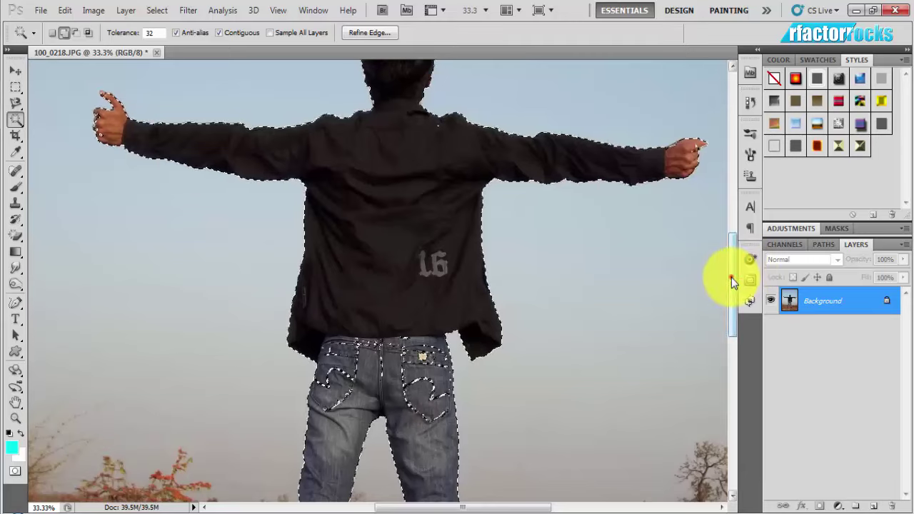
pyautogui.moveTo(732, 277); pyautogui.dragTo(749, 353)
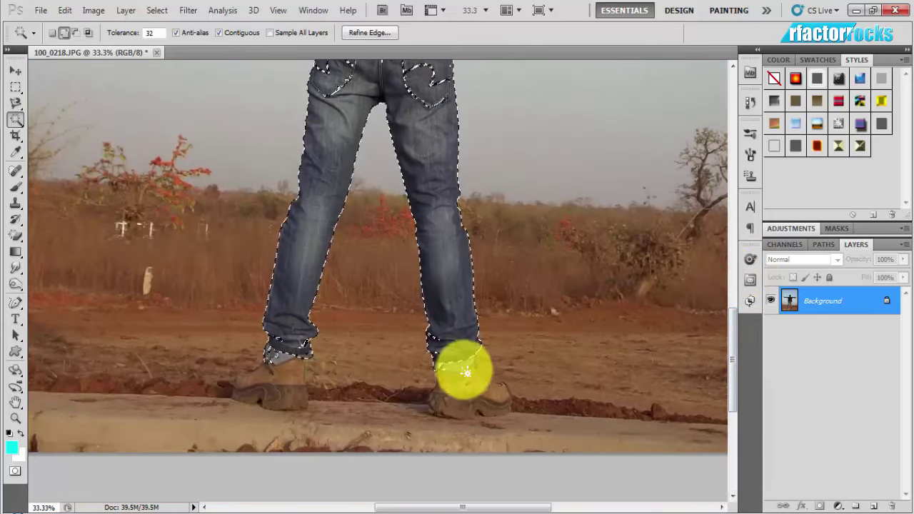
pyautogui.moveTo(462, 367); pyautogui.dragTo(449, 260)
pyautogui.moveTo(291, 286); pyautogui.dragTo(312, 348)
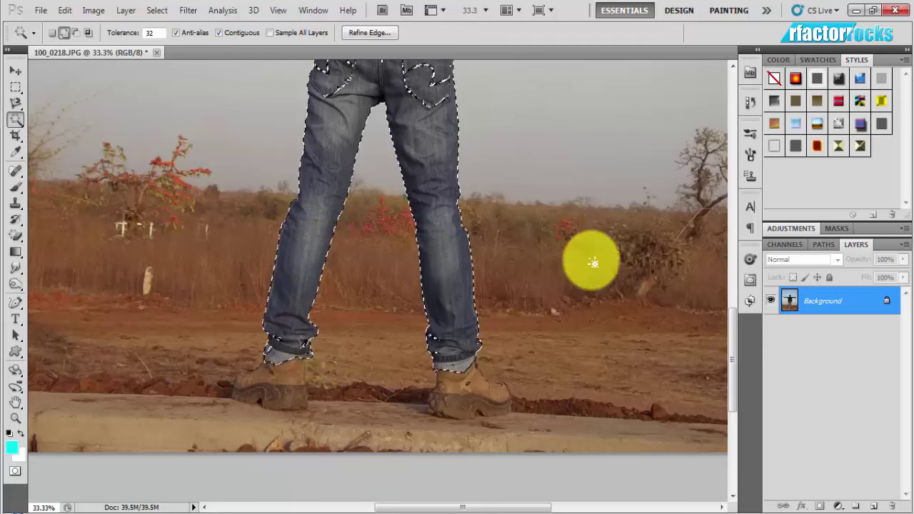
# Step: Copy and paste the selected man onto a new Layer 1 and hide the Background
pyautogui.click(64, 10)
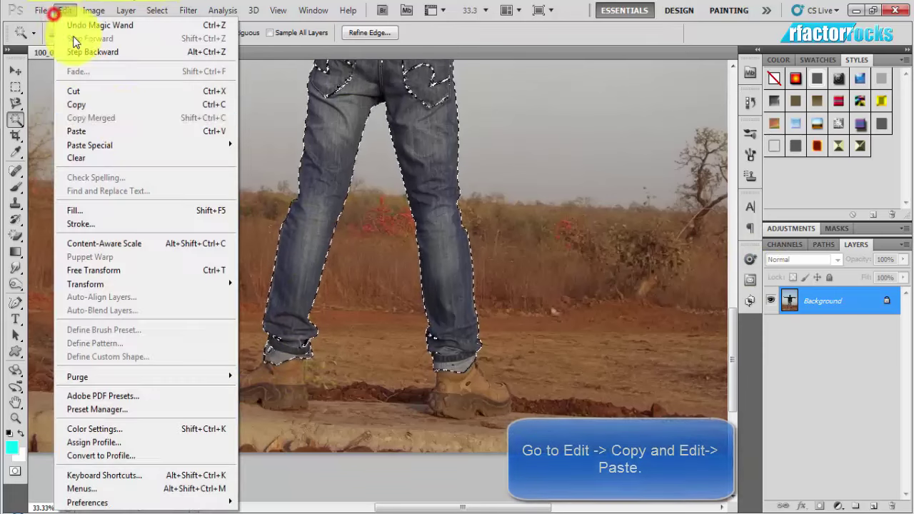
pyautogui.click(119, 105)
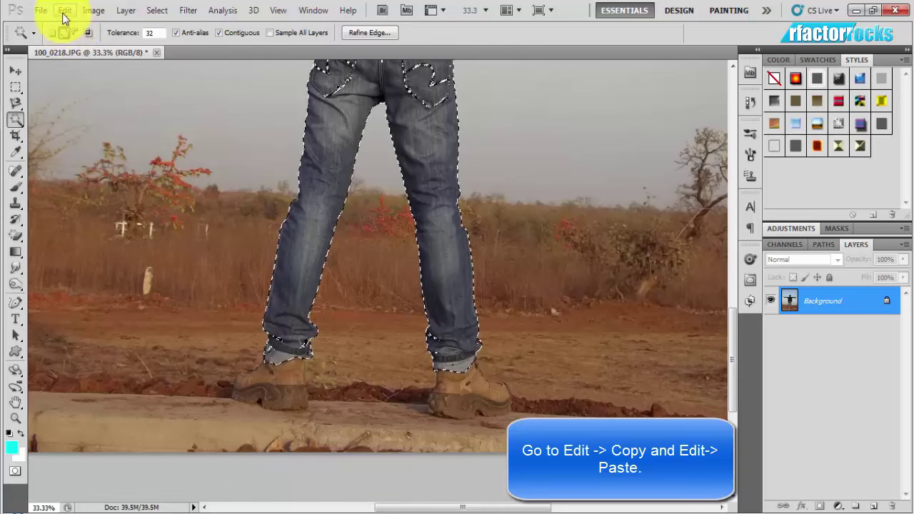
pyautogui.click(65, 10)
pyautogui.click(102, 131)
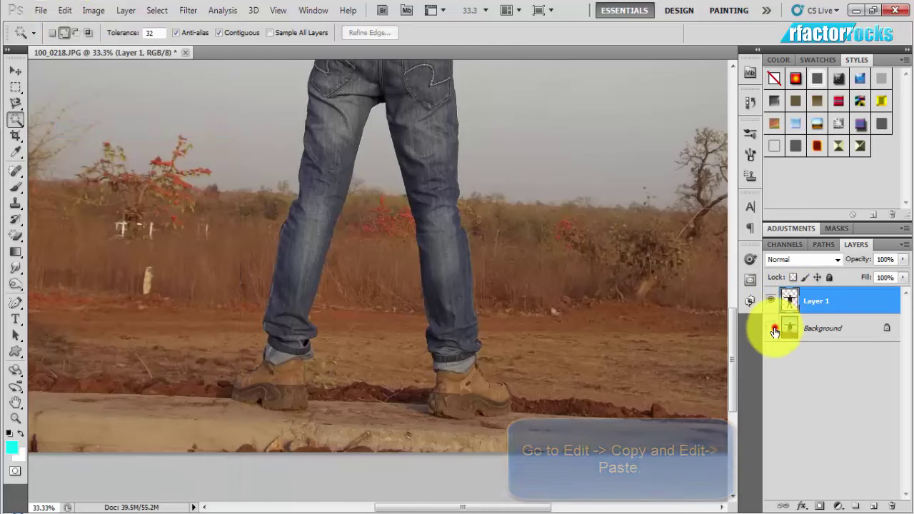
pyautogui.click(771, 329)
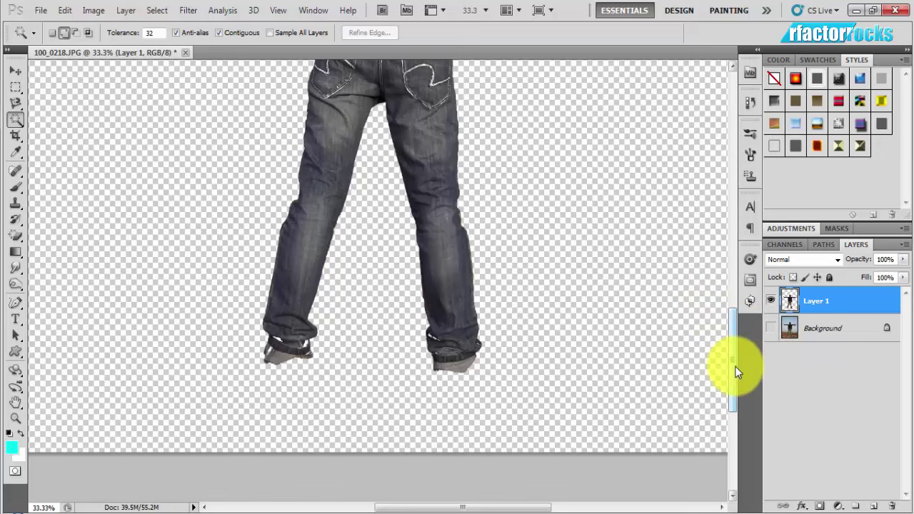
pyautogui.moveTo(734, 367)
pyautogui.mouseDown()
pyautogui.moveTo(719, 279)
pyautogui.moveTo(728, 364)
pyautogui.mouseUp()
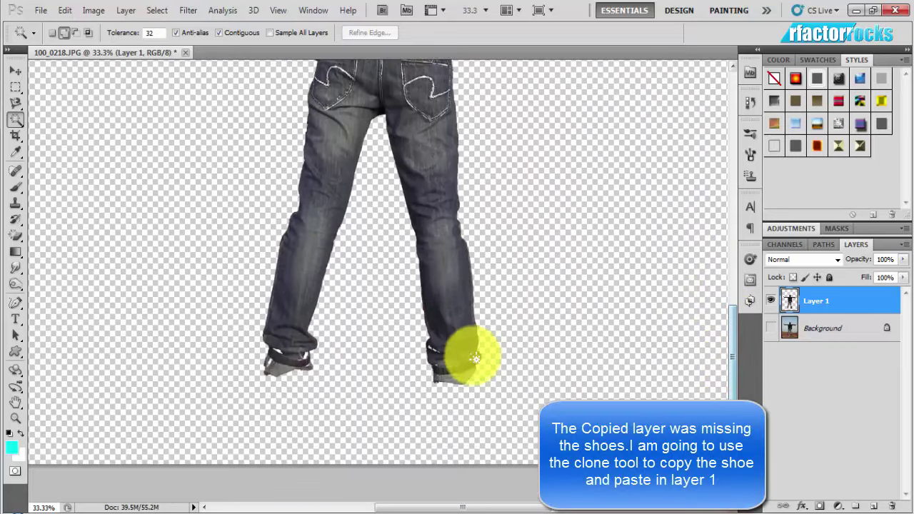
# Step: Choose the Clone Stamp tool, make the Background visible again and make Layer 1 active
pyautogui.click(17, 203)
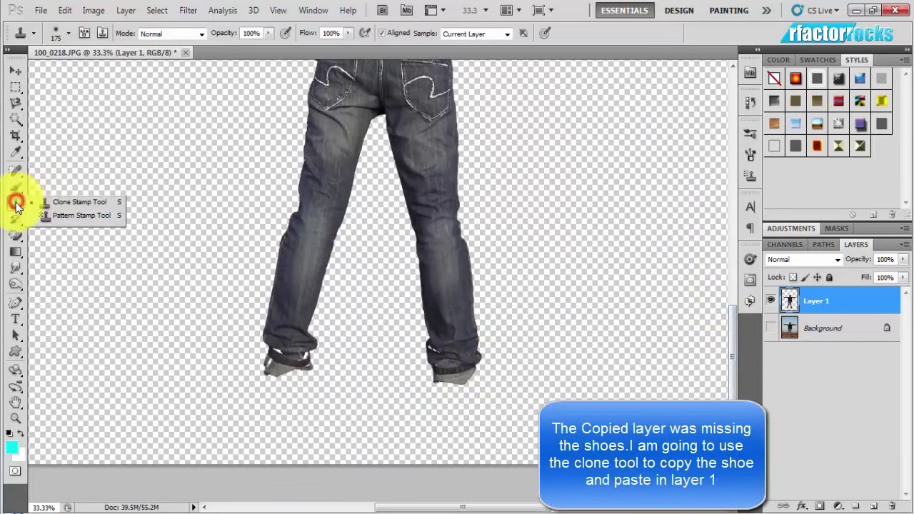
pyautogui.click(45, 204)
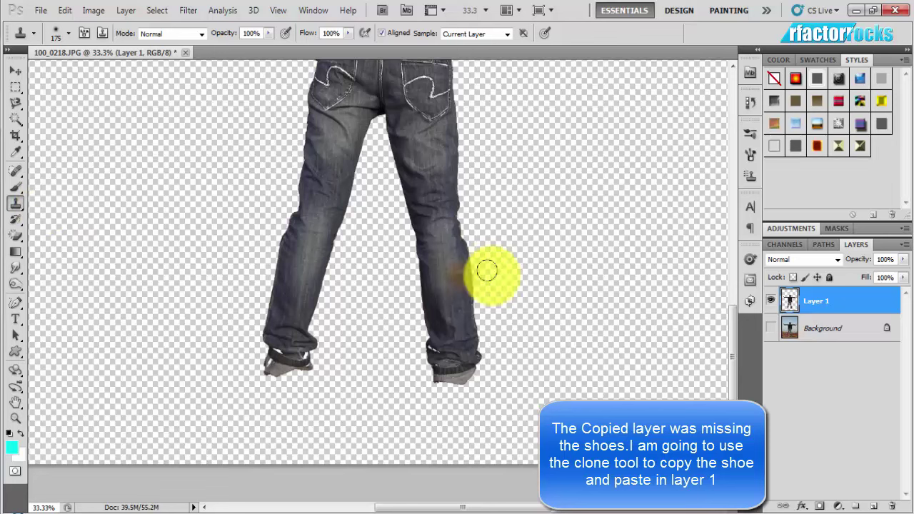
pyautogui.click(803, 333)
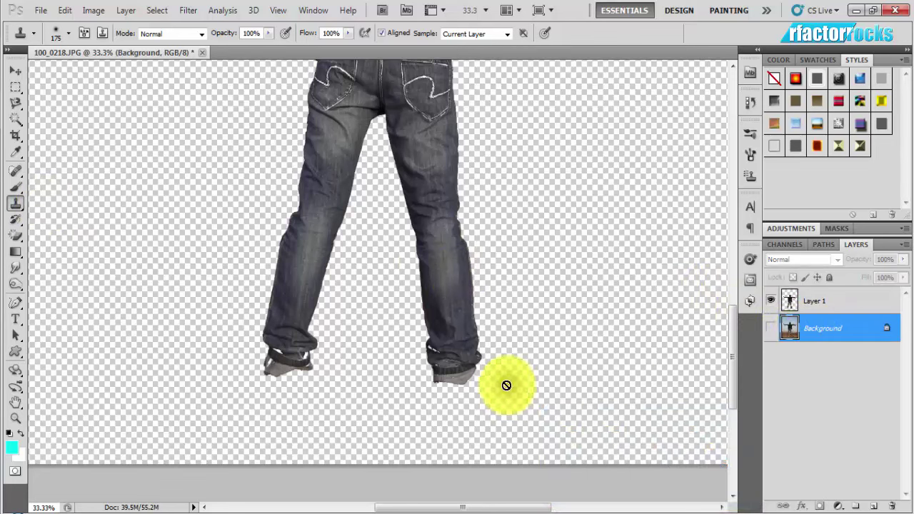
pyautogui.click(768, 329)
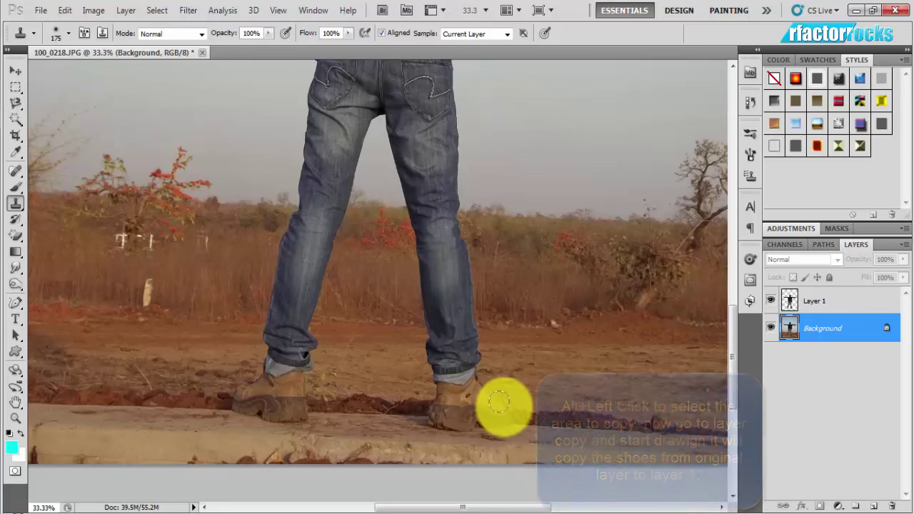
pyautogui.click(811, 302)
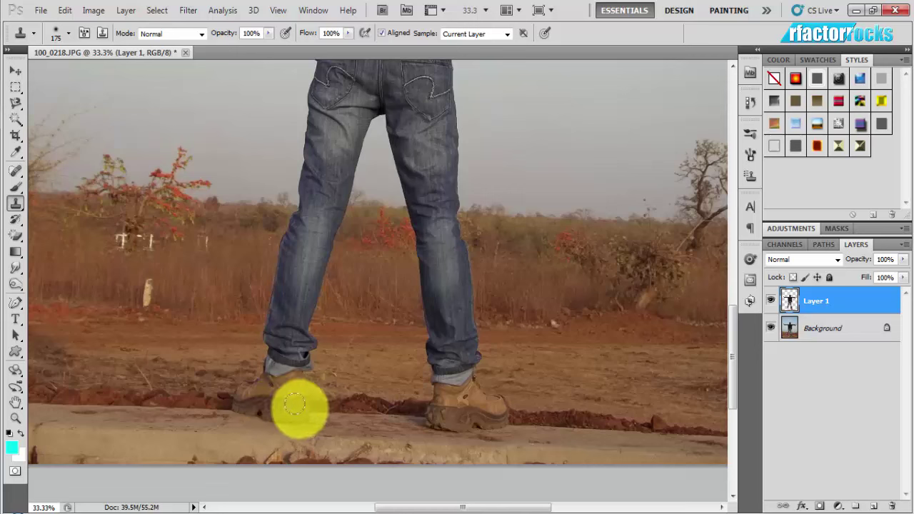
# Step: Clone the right shoe and left boot onto Layer 1, then select the visible Background layer
pyautogui.click(532, 382)
pyautogui.click(790, 330)
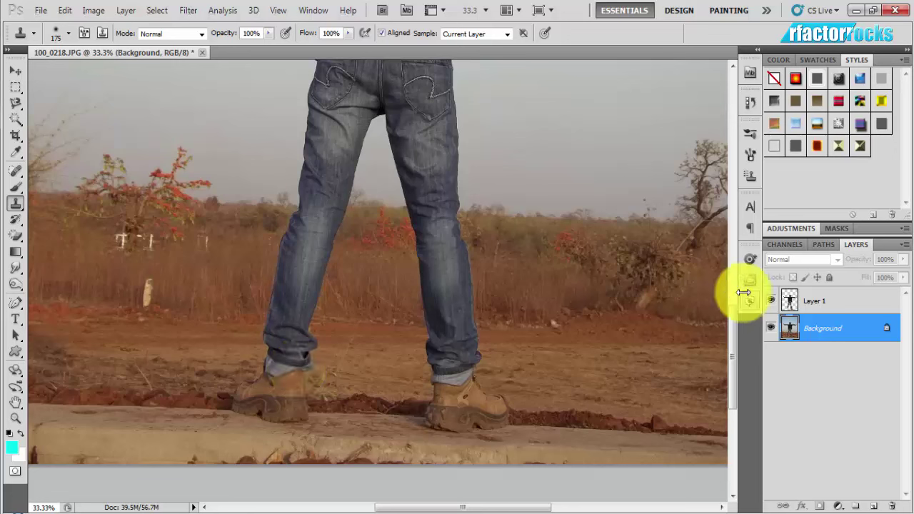
pyautogui.click(807, 301)
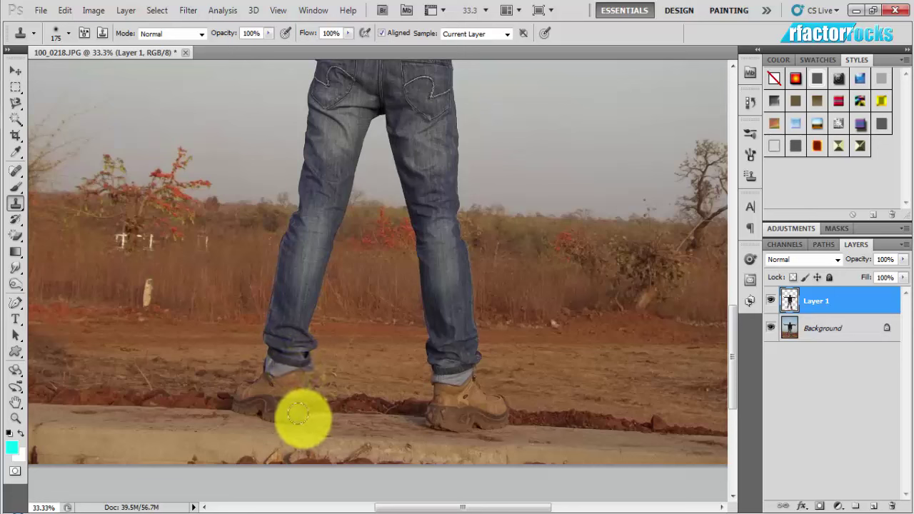
pyautogui.moveTo(284, 416)
pyautogui.mouseDown()
pyautogui.moveTo(234, 406)
pyautogui.moveTo(262, 383)
pyautogui.moveTo(286, 398)
pyautogui.moveTo(274, 402)
pyautogui.moveTo(297, 382)
pyautogui.moveTo(254, 400)
pyautogui.moveTo(300, 371)
pyautogui.moveTo(241, 400)
pyautogui.moveTo(284, 369)
pyautogui.moveTo(257, 371)
pyautogui.moveTo(275, 349)
pyautogui.moveTo(259, 386)
pyautogui.mouseUp()
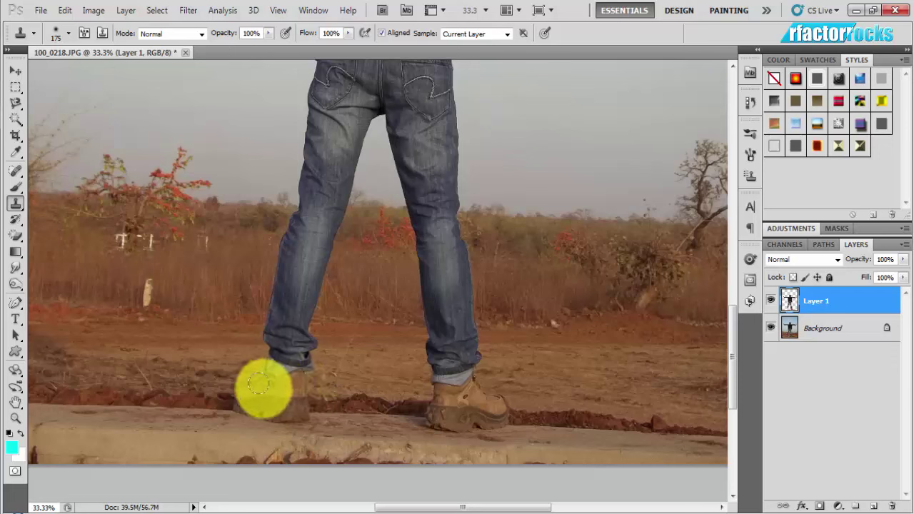
pyautogui.click(771, 328)
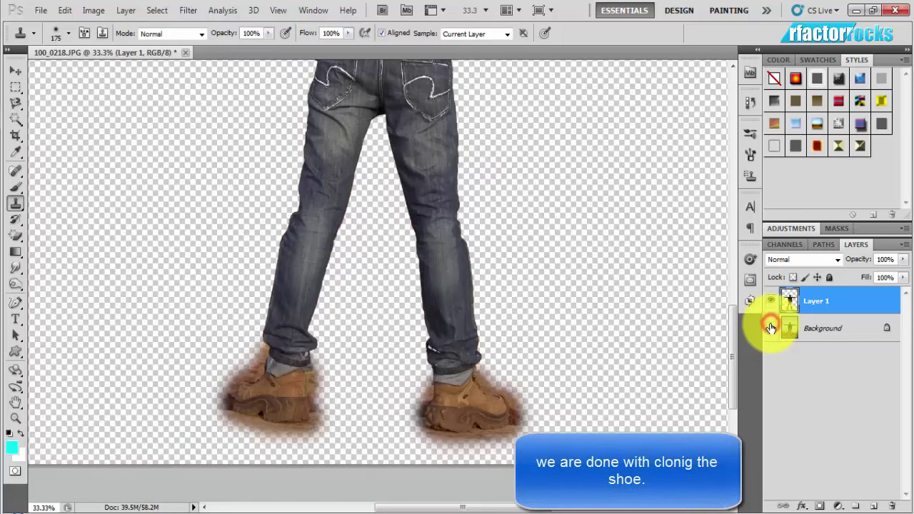
pyautogui.click(771, 328)
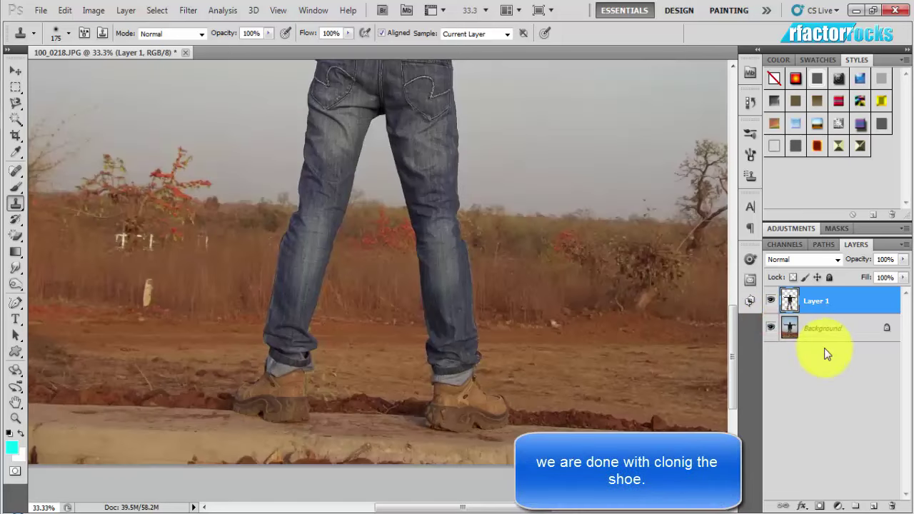
pyautogui.click(857, 327)
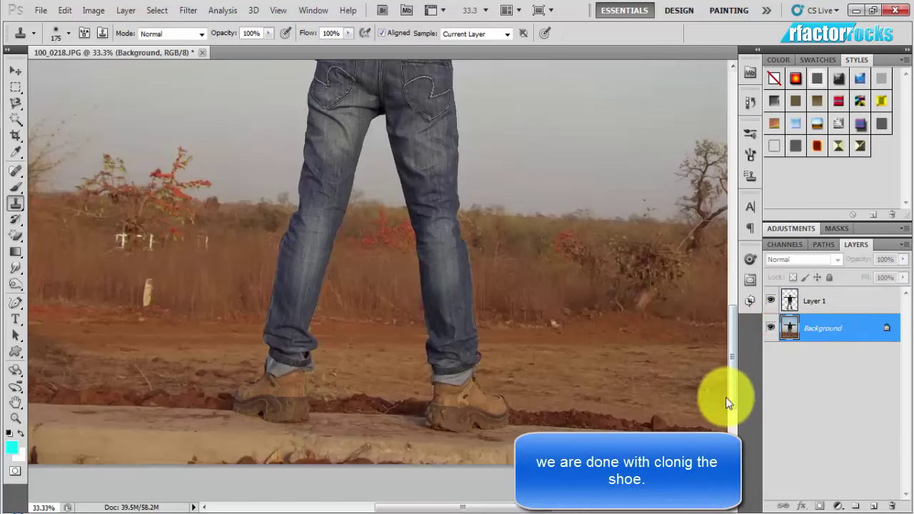
# Step: On the Background, select the man's black shirt, arms and both hands
pyautogui.moveTo(728, 397); pyautogui.dragTo(729, 331)
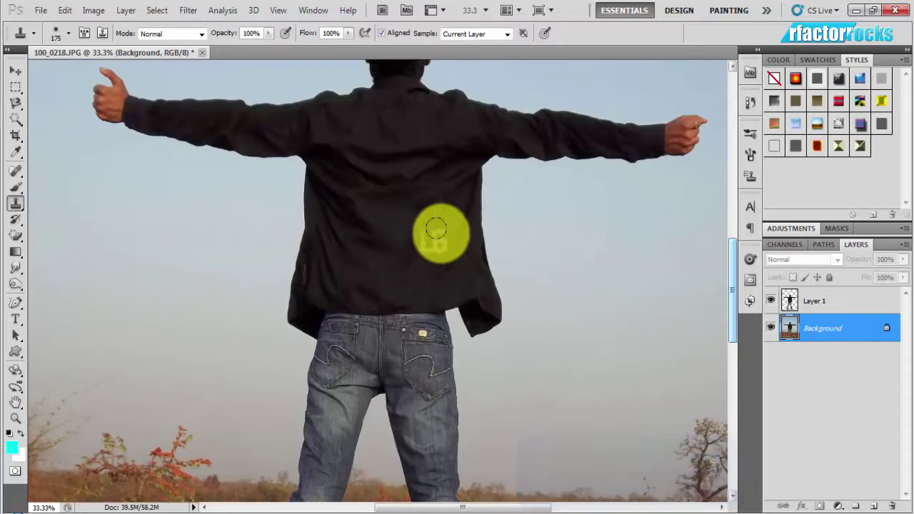
pyautogui.moveTo(16, 118); pyautogui.dragTo(52, 135)
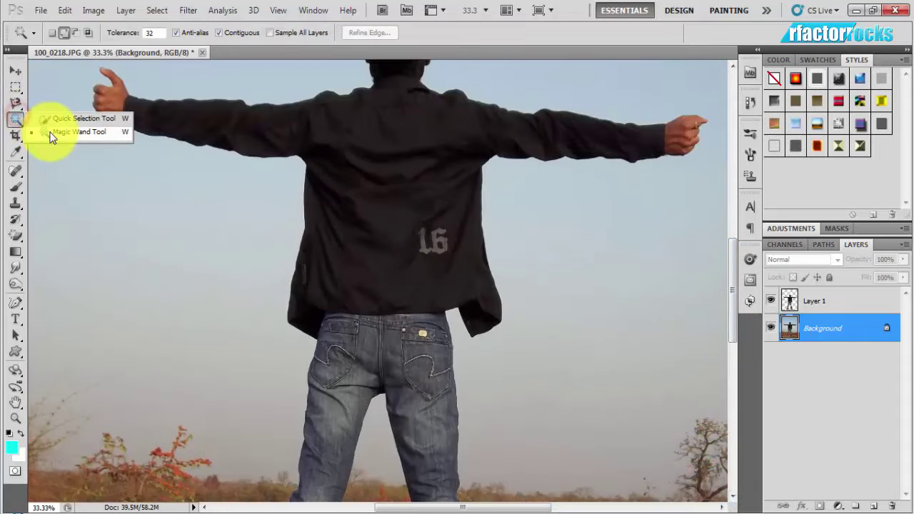
pyautogui.click(393, 154)
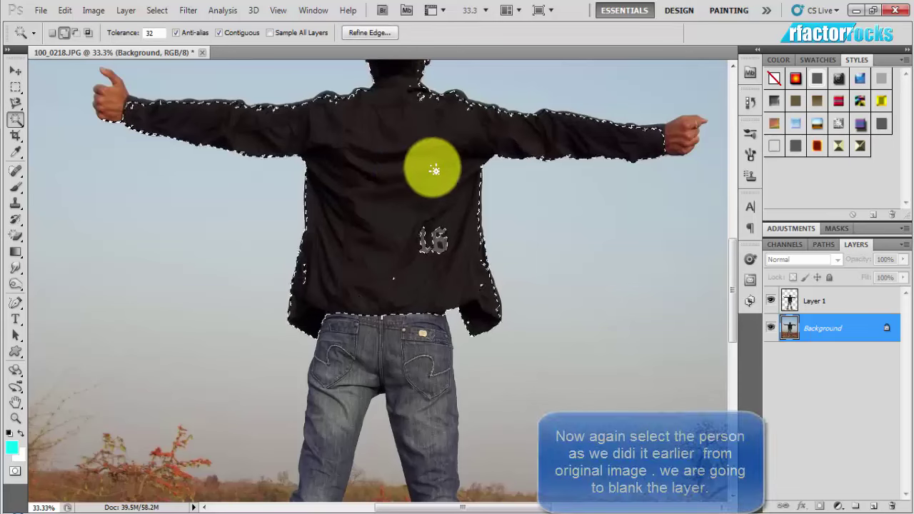
pyautogui.click(690, 130)
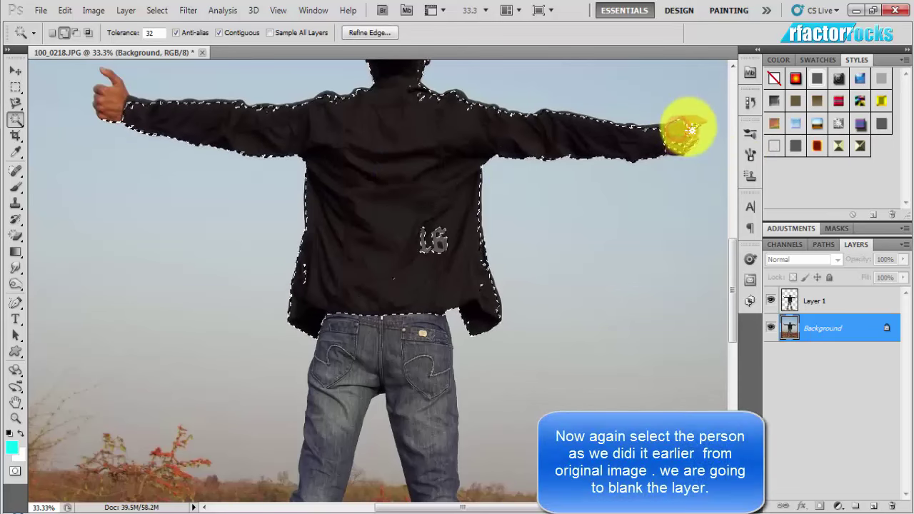
pyautogui.click(693, 124)
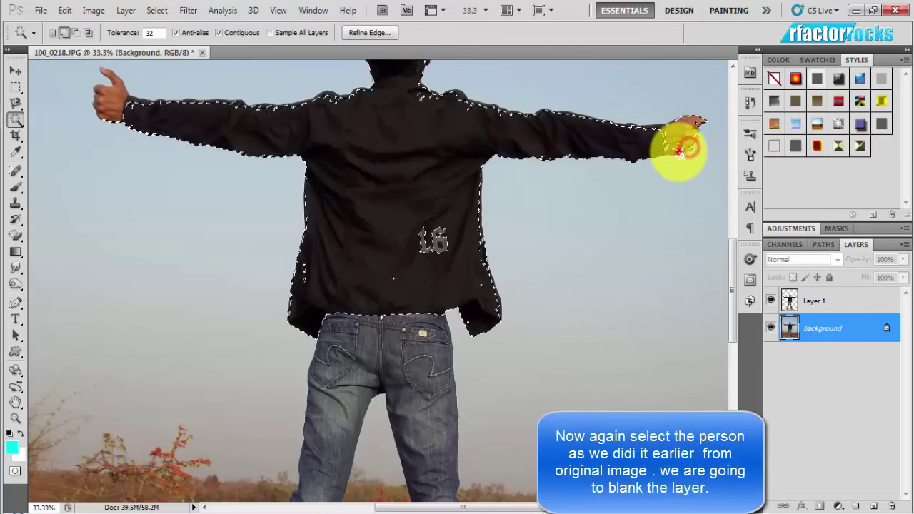
pyautogui.click(111, 102)
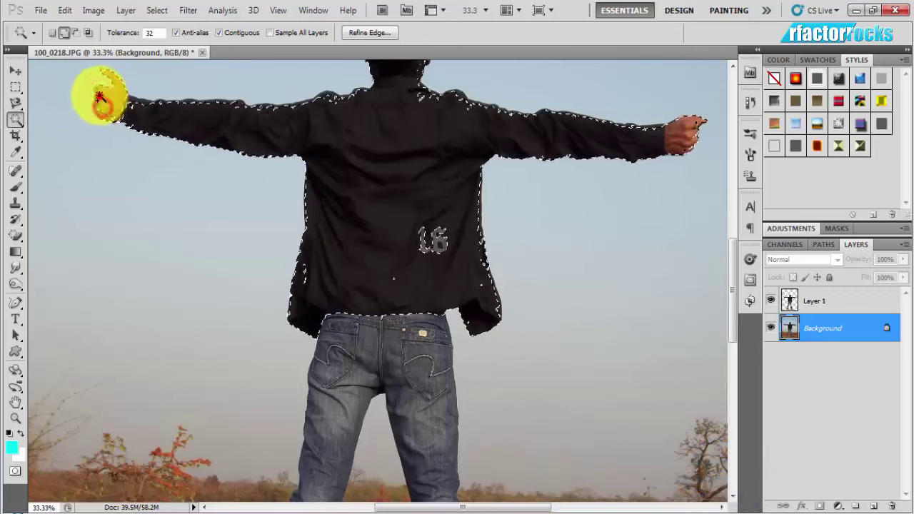
pyautogui.click(116, 97)
pyautogui.moveTo(116, 97); pyautogui.dragTo(147, 98)
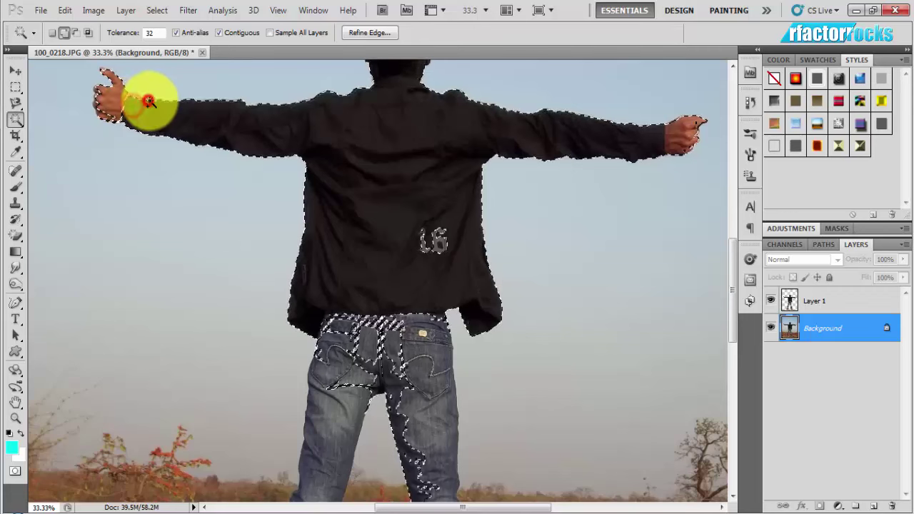
# Step: Add the jeans, the left leg and the shirt's 16 lettering to the selection
pyautogui.click(388, 367)
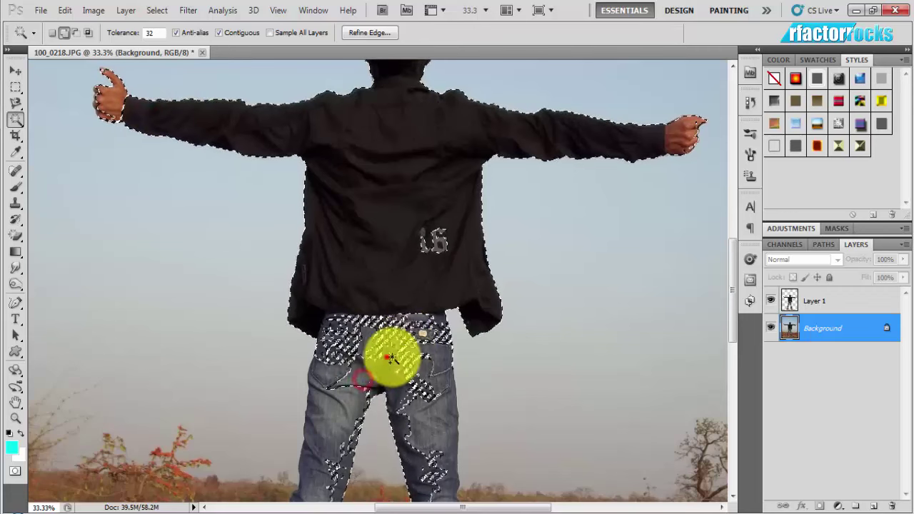
pyautogui.click(386, 357)
pyautogui.click(338, 406)
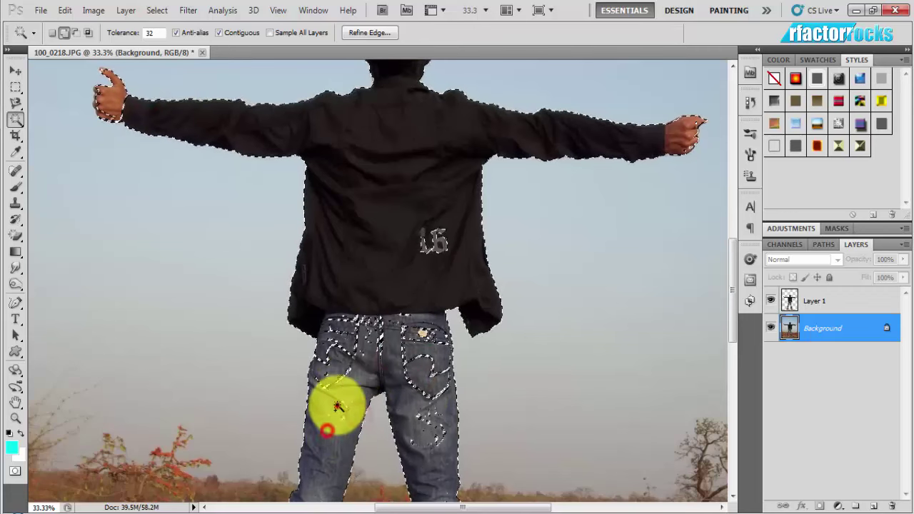
pyautogui.click(343, 386)
pyautogui.click(347, 351)
pyautogui.click(445, 240)
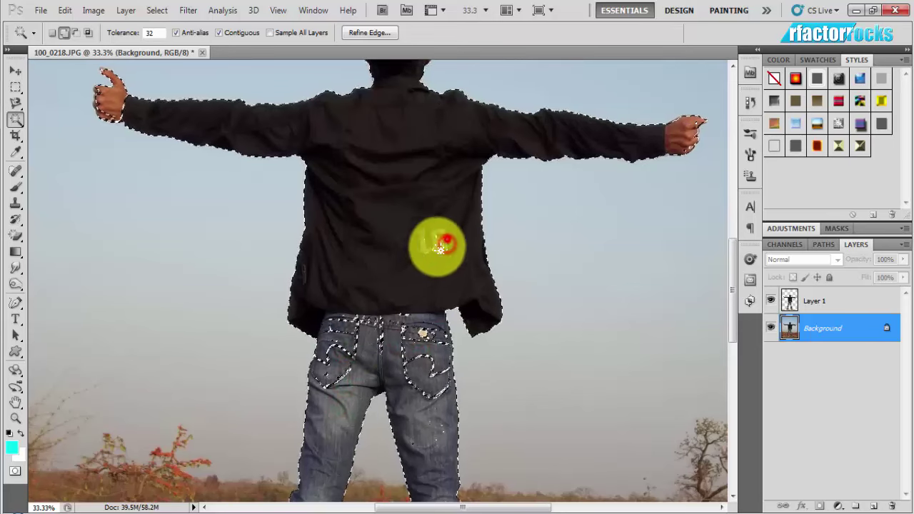
pyautogui.moveTo(730, 328); pyautogui.dragTo(736, 304)
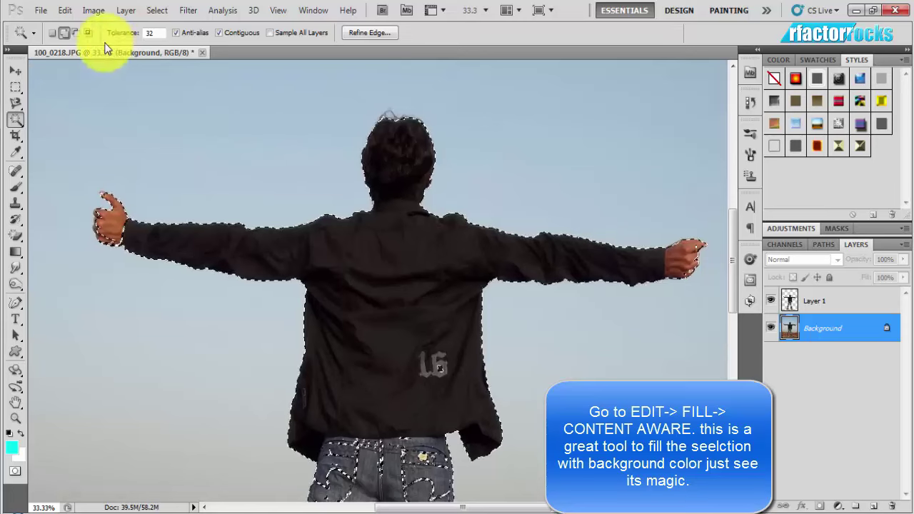
# Step: Content-Aware Fill the selected man from the surrounding sky, then zoom out and deselect
pyautogui.click(64, 12)
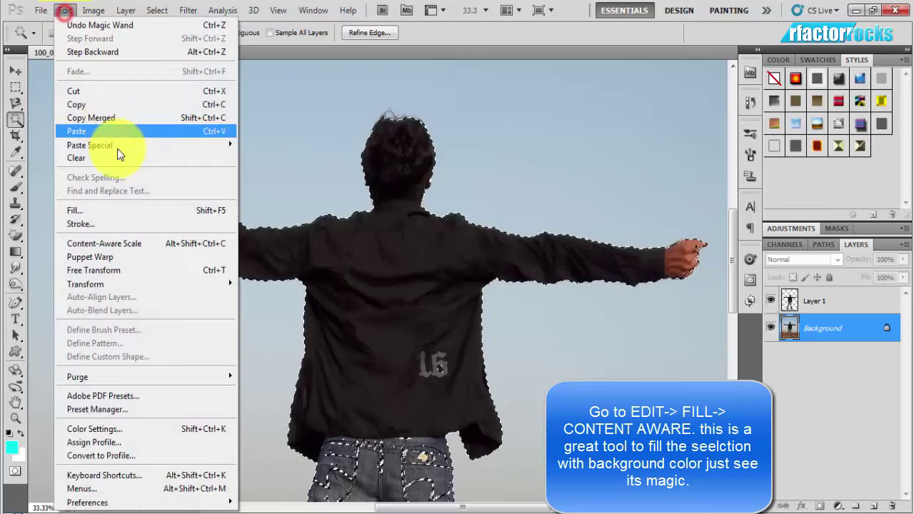
pyautogui.click(115, 209)
pyautogui.click(596, 187)
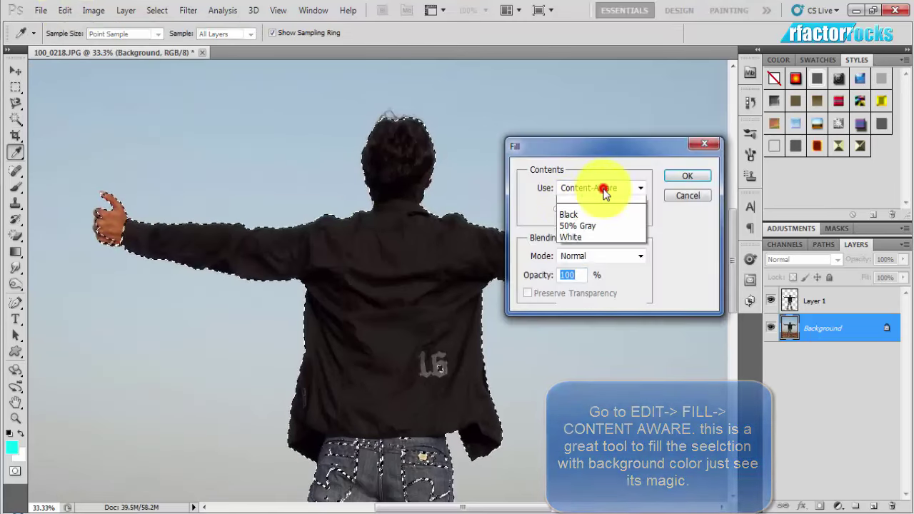
pyautogui.click(601, 247)
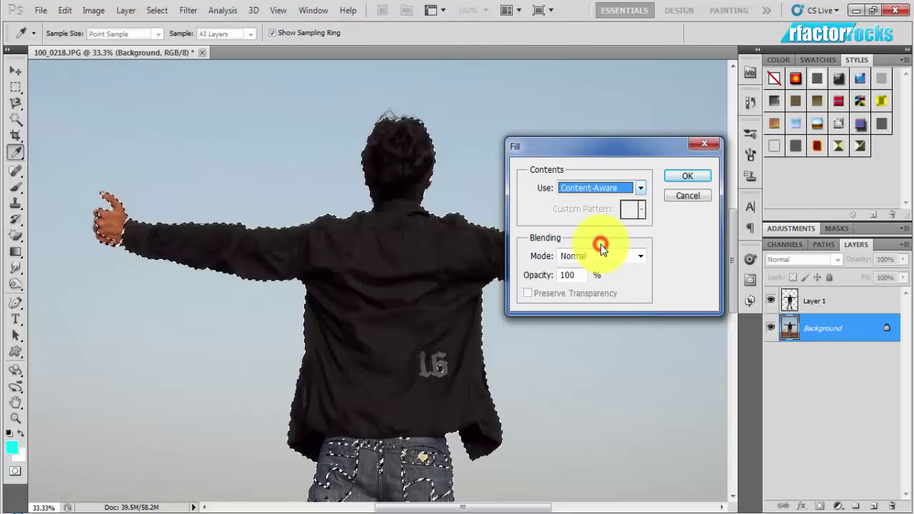
pyautogui.click(689, 178)
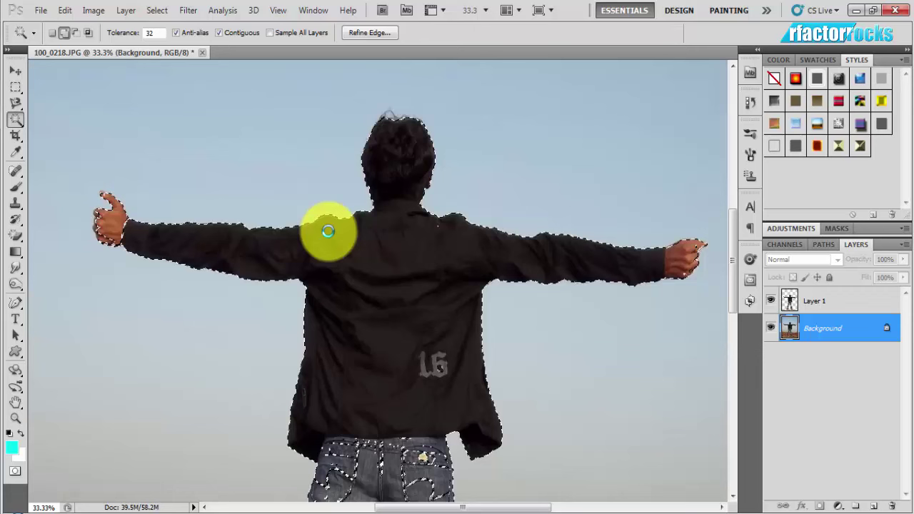
pyautogui.hotkey('ctrl', '-')
pyautogui.hotkey('ctrl', 'd')
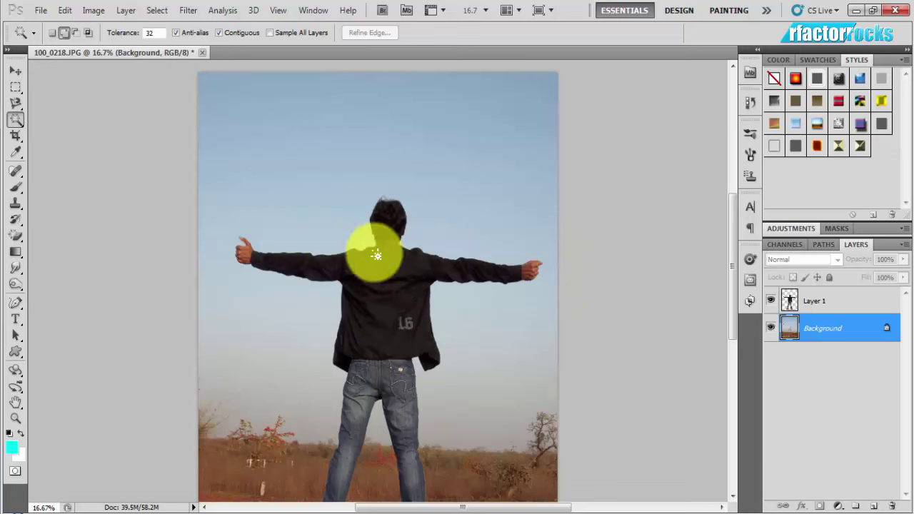
# Step: Hide Layer 1 and clone sky over the leftover left arm and head outlines
pyautogui.click(770, 303)
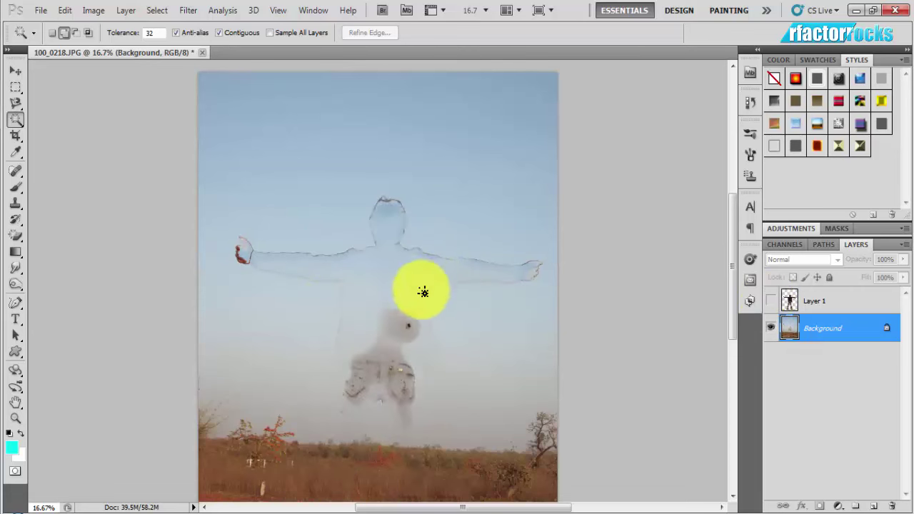
pyautogui.click(16, 207)
pyautogui.click(64, 202)
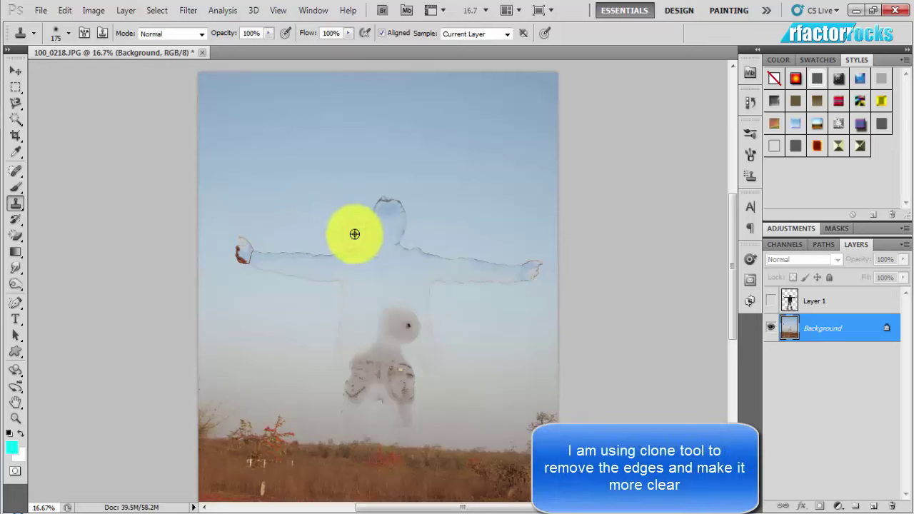
pyautogui.click(374, 247)
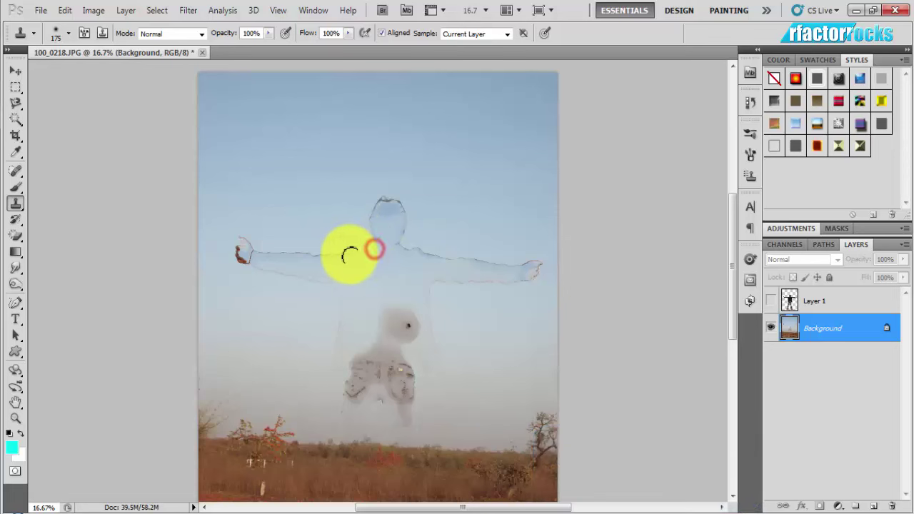
pyautogui.moveTo(326, 256)
pyautogui.mouseDown()
pyautogui.moveTo(230, 259)
pyautogui.moveTo(354, 235)
pyautogui.moveTo(344, 226)
pyautogui.mouseUp()
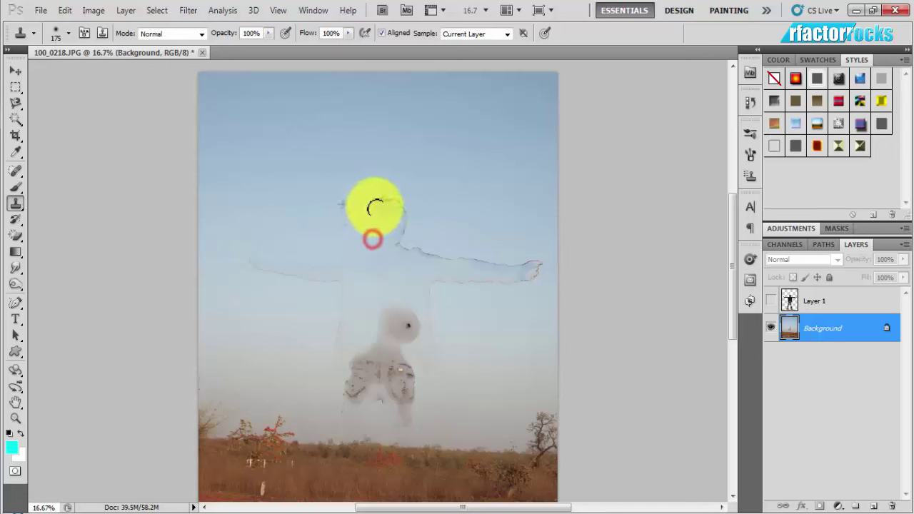
pyautogui.moveTo(343, 228); pyautogui.dragTo(389, 203)
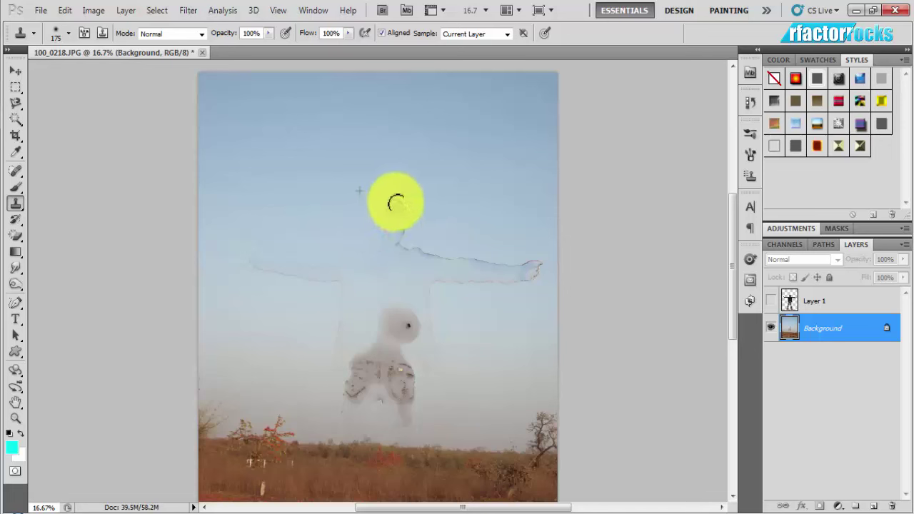
# Step: Resample nearby sky and clone it across the right arm's leftover outline and trace
pyautogui.click(438, 200)
pyautogui.click(417, 212)
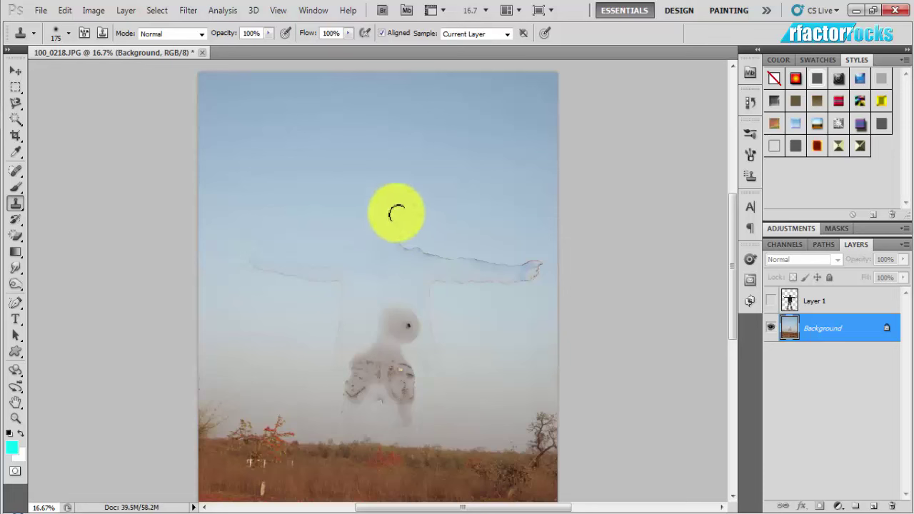
pyautogui.click(418, 234)
pyautogui.moveTo(385, 228); pyautogui.dragTo(540, 254)
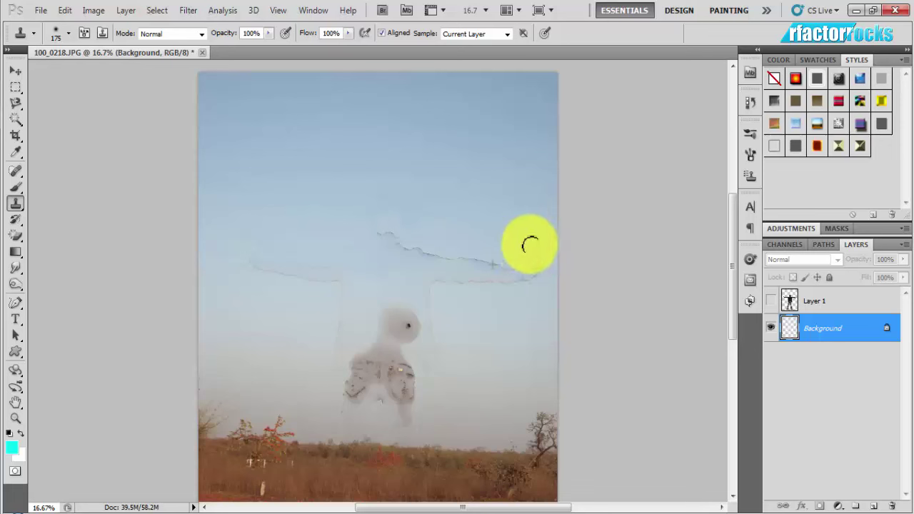
pyautogui.moveTo(547, 267)
pyautogui.mouseDown()
pyautogui.moveTo(489, 273)
pyautogui.moveTo(434, 259)
pyautogui.moveTo(398, 224)
pyautogui.mouseUp()
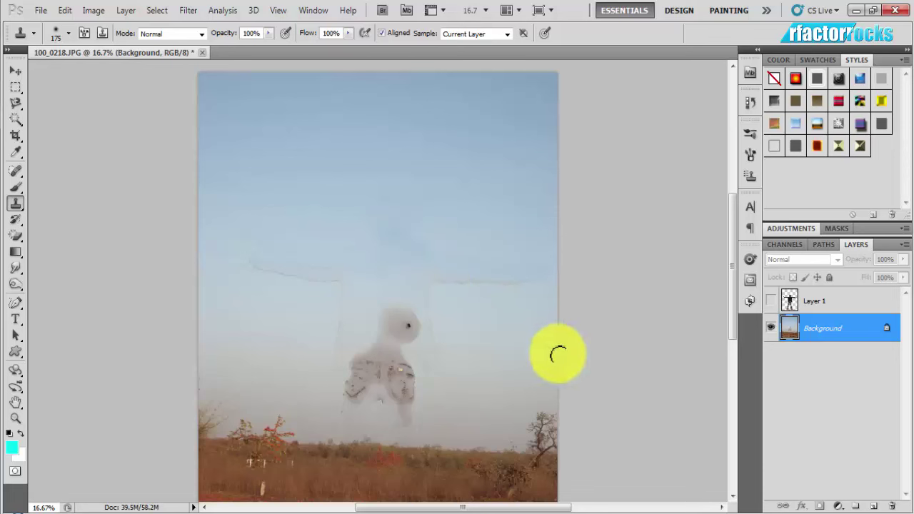
pyautogui.click(537, 306)
pyautogui.moveTo(536, 306)
pyautogui.mouseDown()
pyautogui.moveTo(527, 276)
pyautogui.moveTo(493, 285)
pyautogui.moveTo(447, 279)
pyautogui.moveTo(462, 339)
pyautogui.moveTo(447, 337)
pyautogui.mouseUp()
# Step: Clone sky over the faint line left of the head and the top of the grey smudge
pyautogui.click(422, 286)
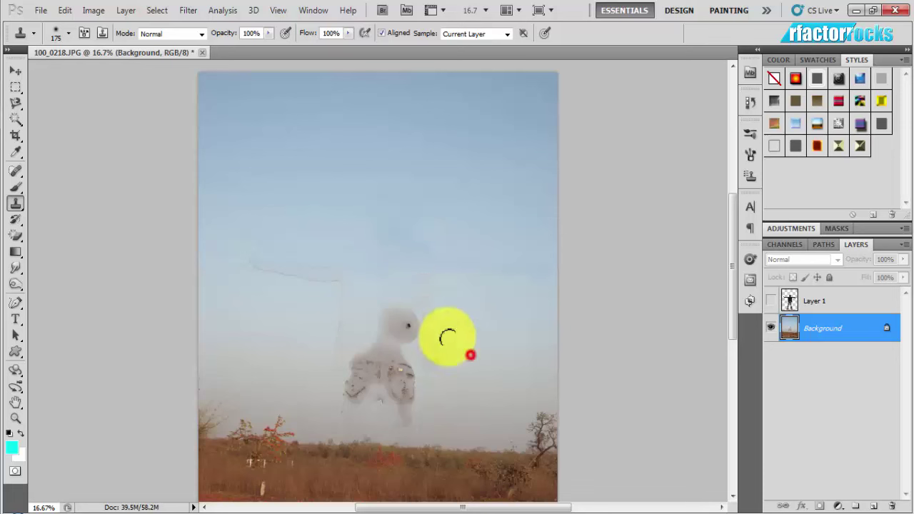
pyautogui.click(425, 294)
pyautogui.click(404, 300)
pyautogui.moveTo(274, 307)
pyautogui.mouseDown()
pyautogui.moveTo(260, 271)
pyautogui.moveTo(327, 286)
pyautogui.moveTo(354, 308)
pyautogui.mouseUp()
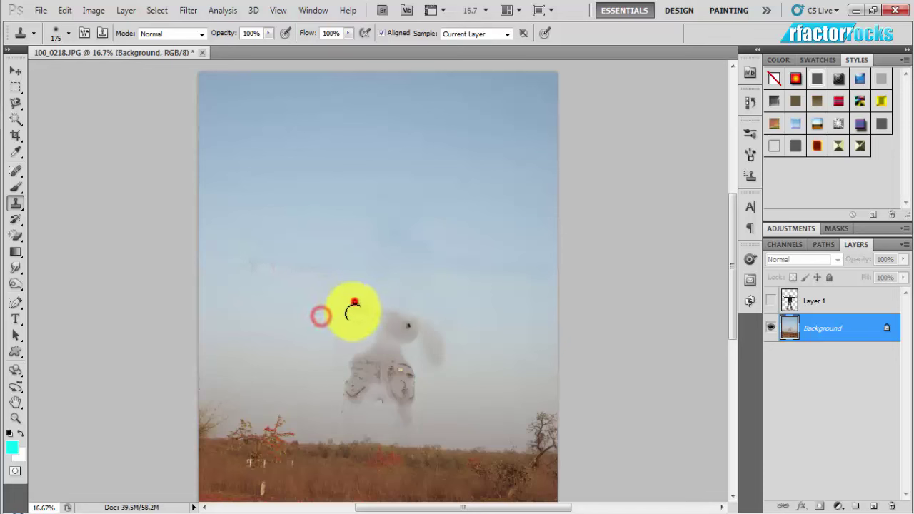
pyautogui.keyDown('alt'); pyautogui.click(490, 341); pyautogui.keyUp('alt')
pyautogui.moveTo(465, 343); pyautogui.dragTo(419, 342)
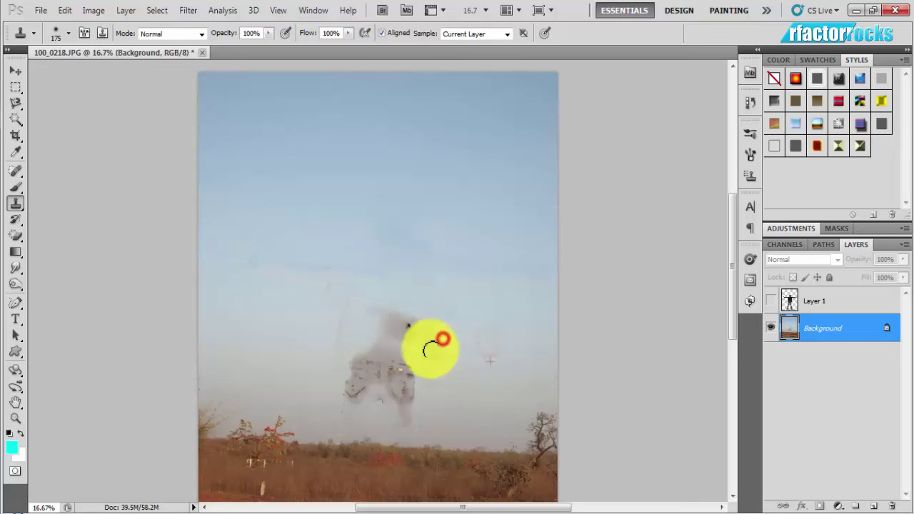
# Step: Clone sky over the top of the grey blob, undoing one bad stroke
pyautogui.keyDown('alt'); pyautogui.click(486, 349); pyautogui.keyUp('alt')
pyautogui.click(401, 322)
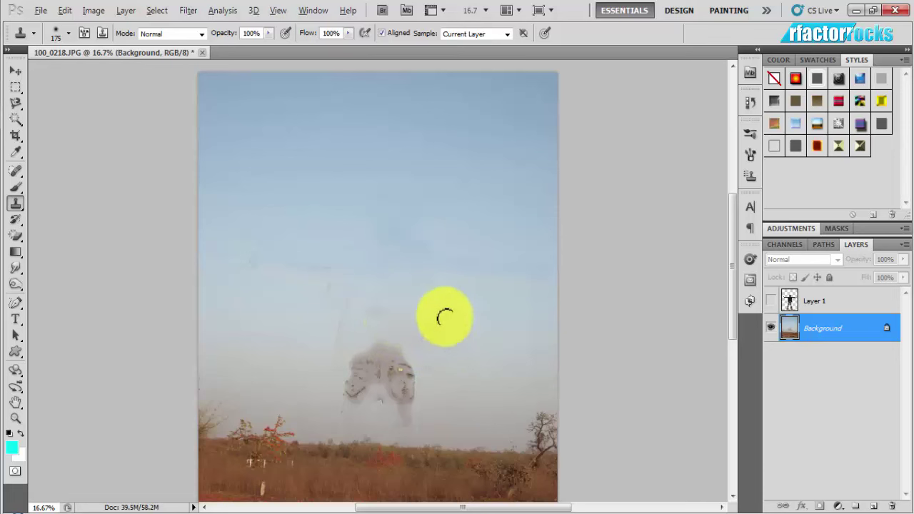
pyautogui.keyDown('alt'); pyautogui.click(444, 316); pyautogui.keyUp('alt')
pyautogui.moveTo(402, 322); pyautogui.dragTo(379, 325)
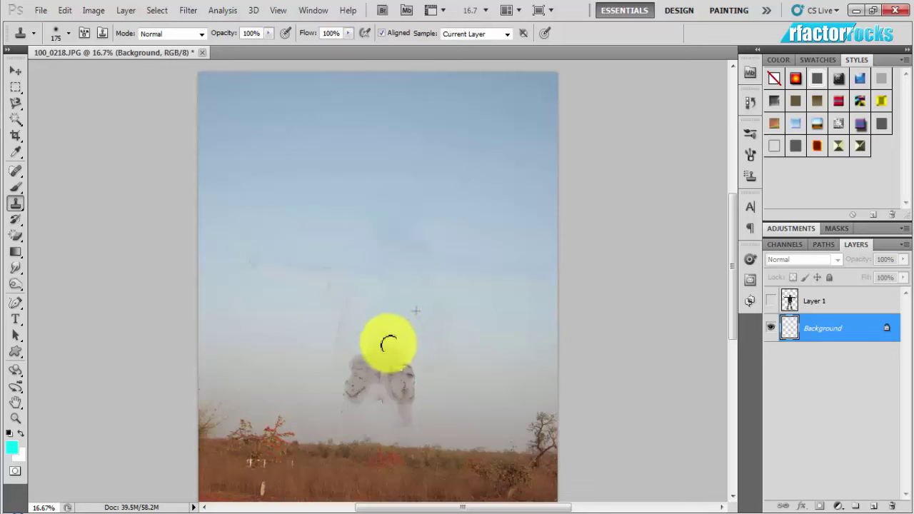
pyautogui.keyDown('alt'); pyautogui.click(469, 373); pyautogui.keyUp('alt')
pyautogui.moveTo(408, 377); pyautogui.dragTo(355, 375)
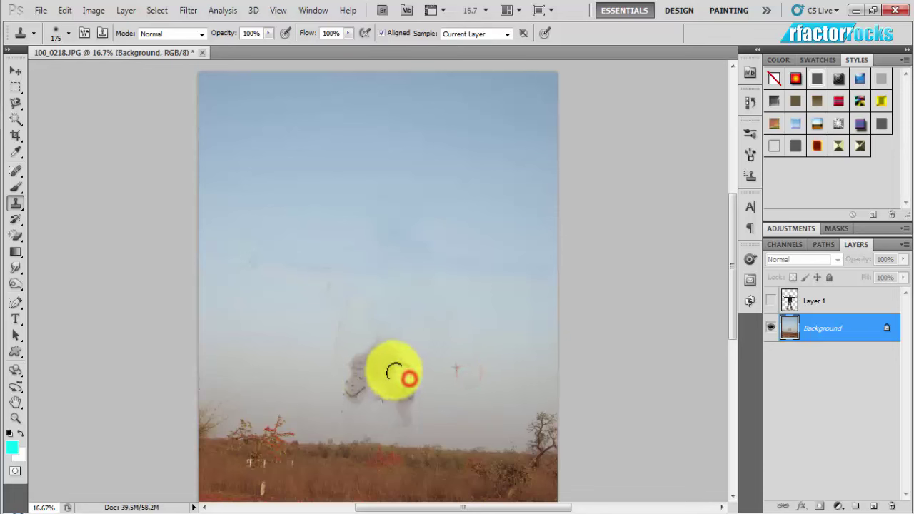
pyautogui.hotkey('ctrl', 'z')
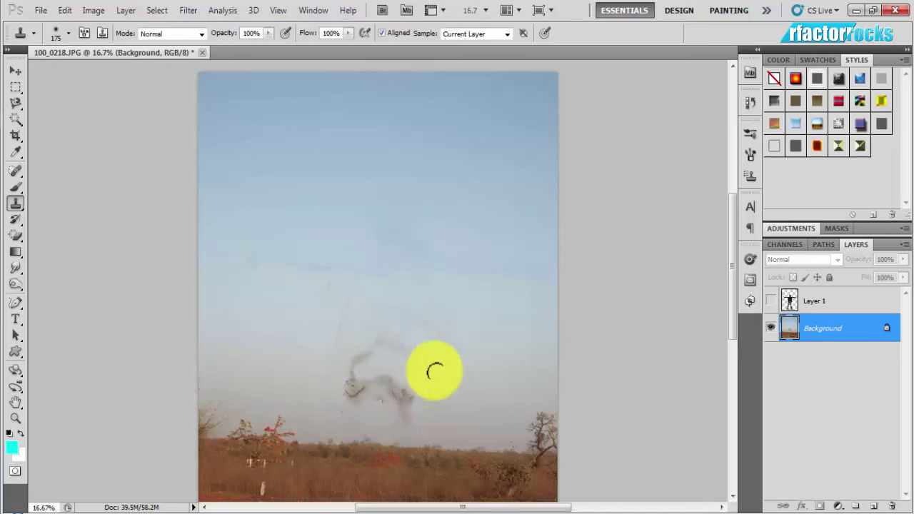
# Step: Resample clean sky and cover the rest of the dark blob and its faint traces
pyautogui.keyDown('alt'); pyautogui.click(451, 371); pyautogui.keyUp('alt')
pyautogui.moveTo(381, 343); pyautogui.dragTo(370, 357)
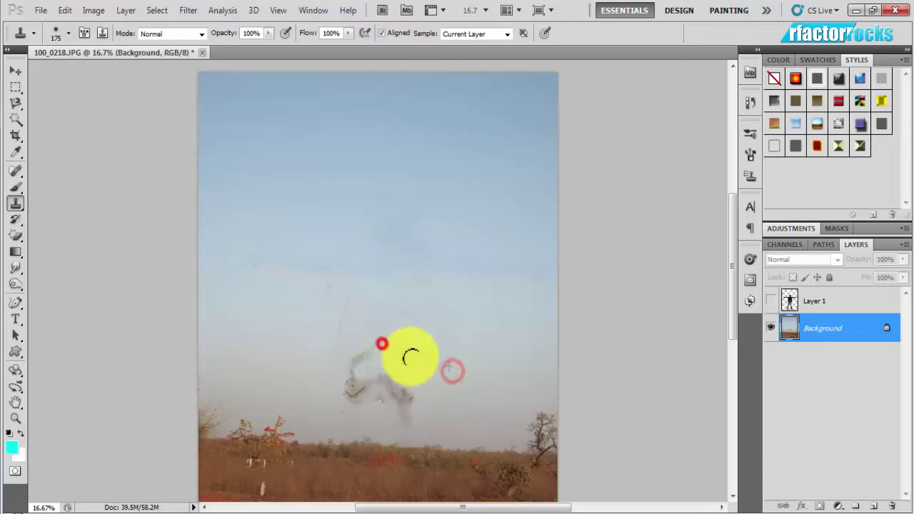
pyautogui.keyDown('alt'); pyautogui.click(446, 363); pyautogui.keyUp('alt')
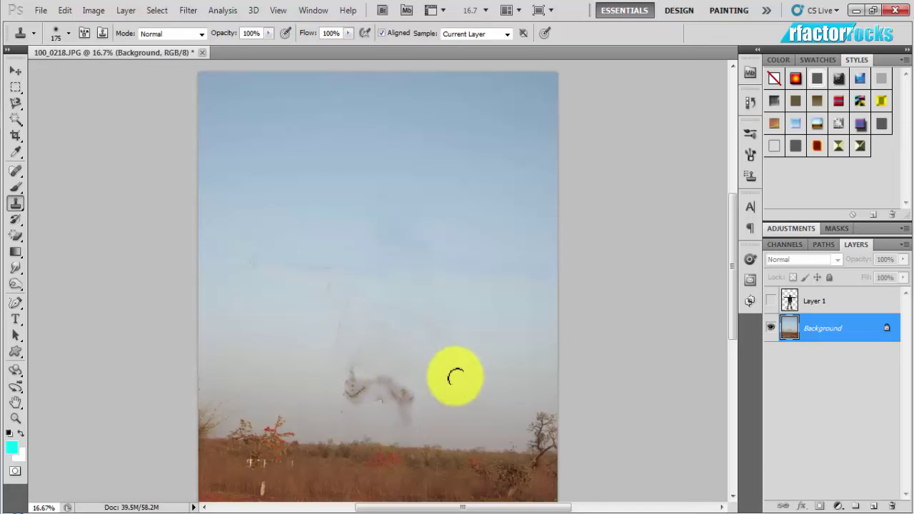
pyautogui.moveTo(455, 381)
pyautogui.mouseDown()
pyautogui.moveTo(370, 396)
pyautogui.moveTo(372, 386)
pyautogui.moveTo(329, 400)
pyautogui.moveTo(354, 385)
pyautogui.moveTo(379, 398)
pyautogui.mouseUp()
pyautogui.keyDown('alt'); pyautogui.click(440, 398); pyautogui.keyUp('alt')
pyautogui.click(312, 388)
pyautogui.click(351, 375)
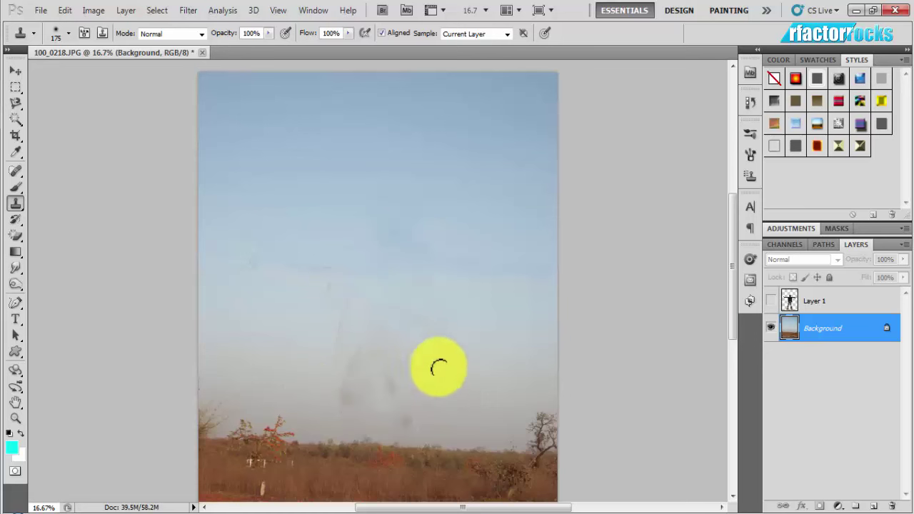
pyautogui.moveTo(734, 298); pyautogui.dragTo(732, 334)
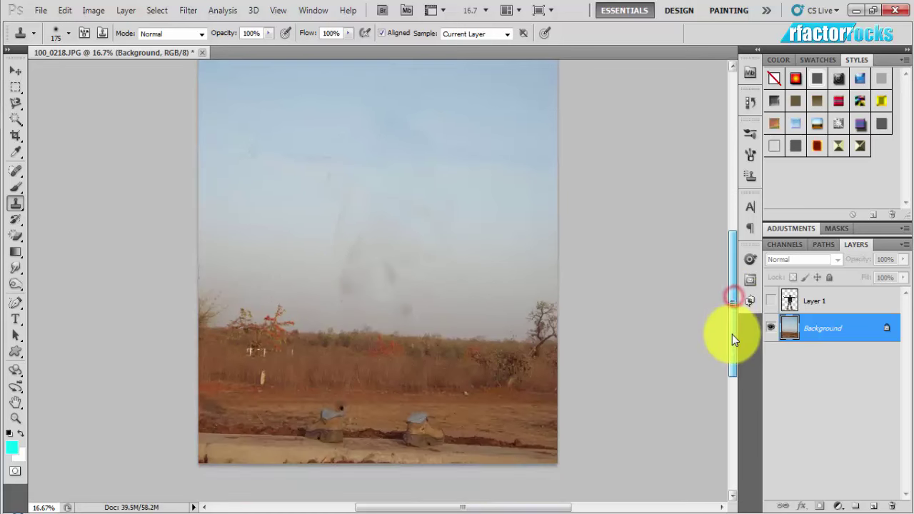
# Step: Clone ground over both grey leftover shapes on the field and show Layer 1 again
pyautogui.keyDown('alt'); pyautogui.click(452, 424); pyautogui.keyUp('alt')
pyautogui.moveTo(452, 424); pyautogui.dragTo(407, 423)
pyautogui.keyDown('alt'); pyautogui.click(485, 422); pyautogui.keyUp('alt')
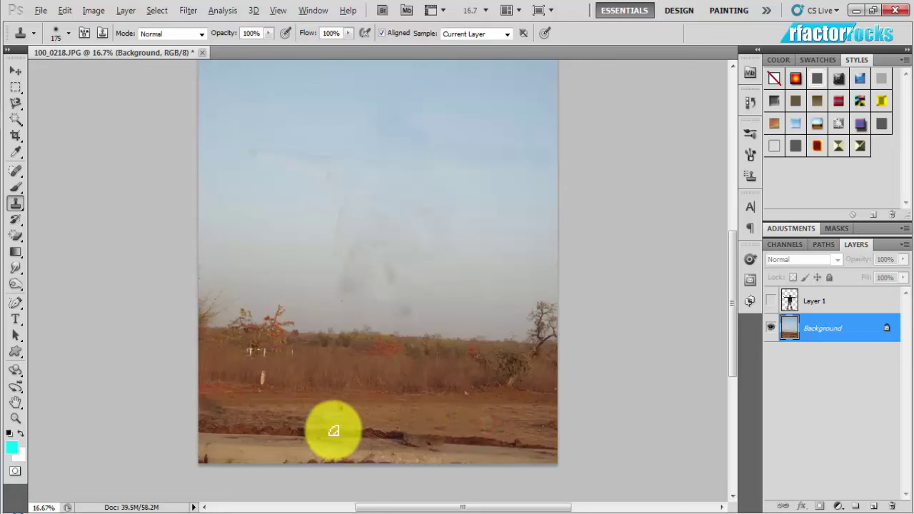
pyautogui.moveTo(290, 419); pyautogui.dragTo(330, 418)
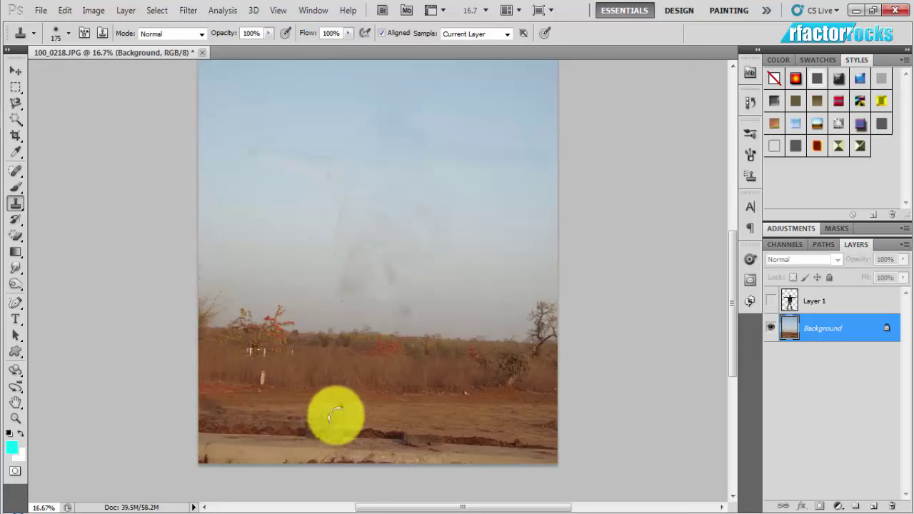
pyautogui.click(771, 302)
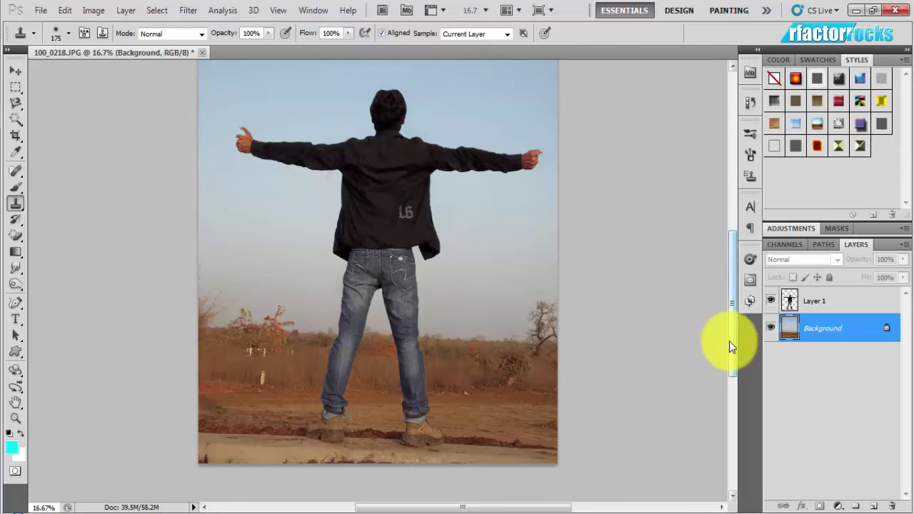
pyautogui.moveTo(729, 341); pyautogui.dragTo(730, 328)
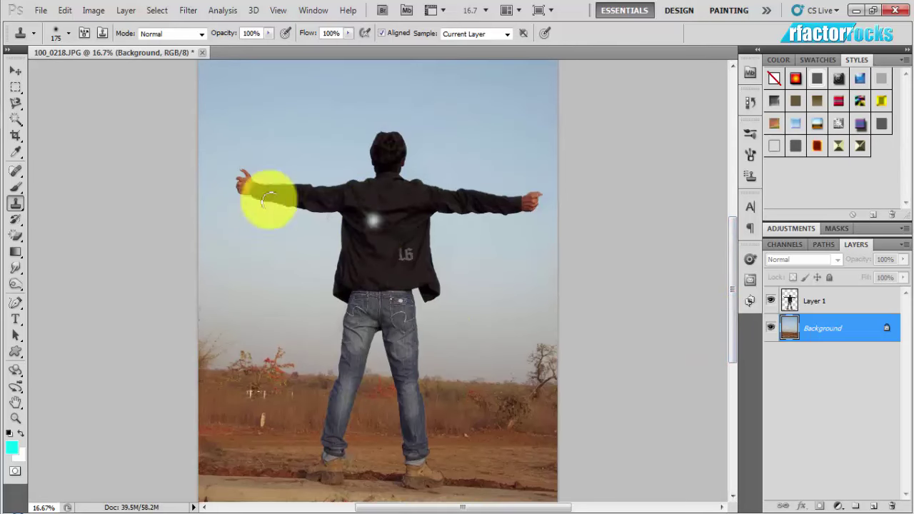
pyautogui.click(15, 71)
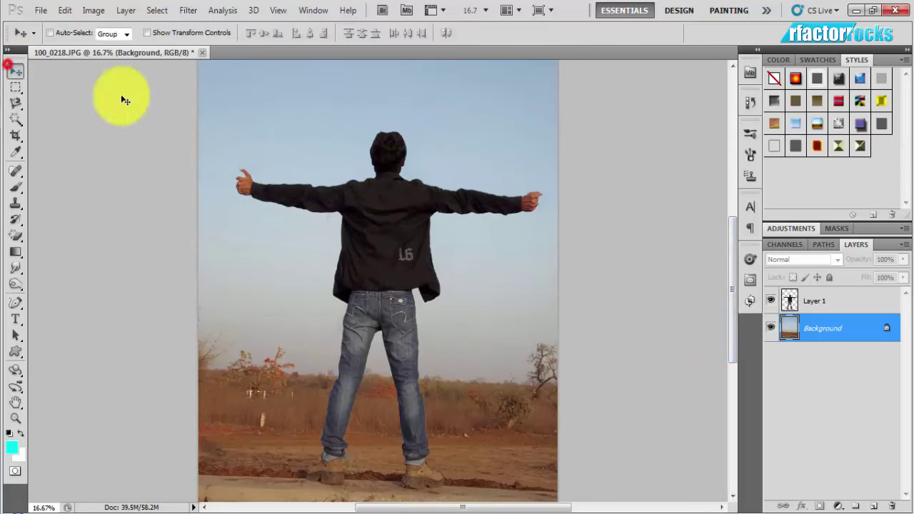
# Step: Duplicate Layer 1 three times
pyautogui.click(820, 307)
pyautogui.rightClick(816, 307)
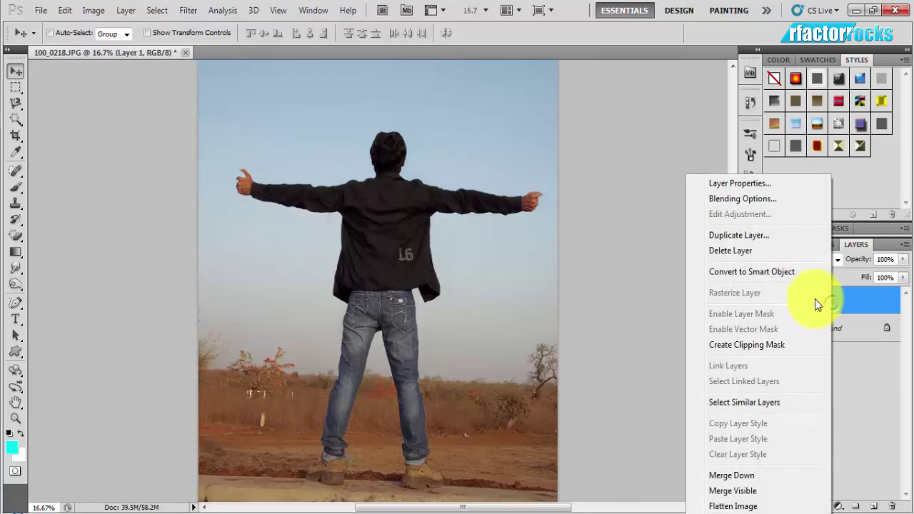
pyautogui.click(781, 236)
pyautogui.press('Return')
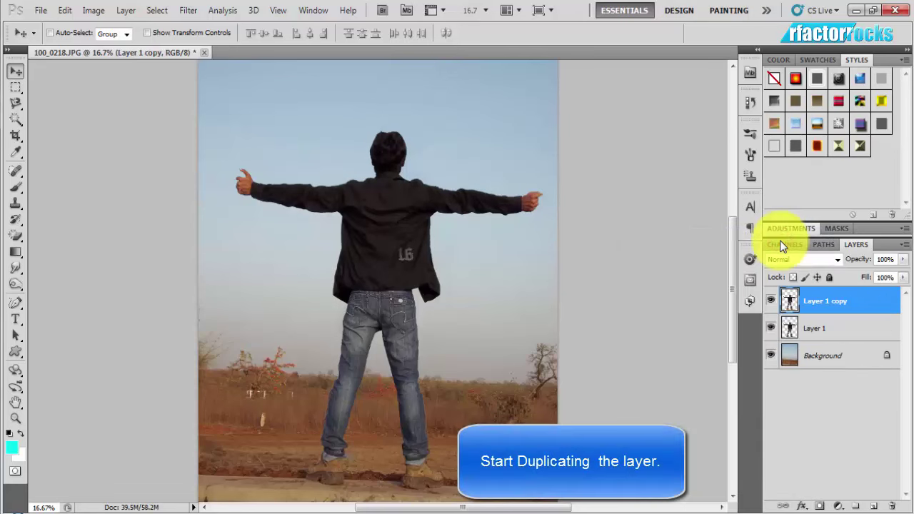
pyautogui.rightClick(813, 301)
pyautogui.click(759, 238)
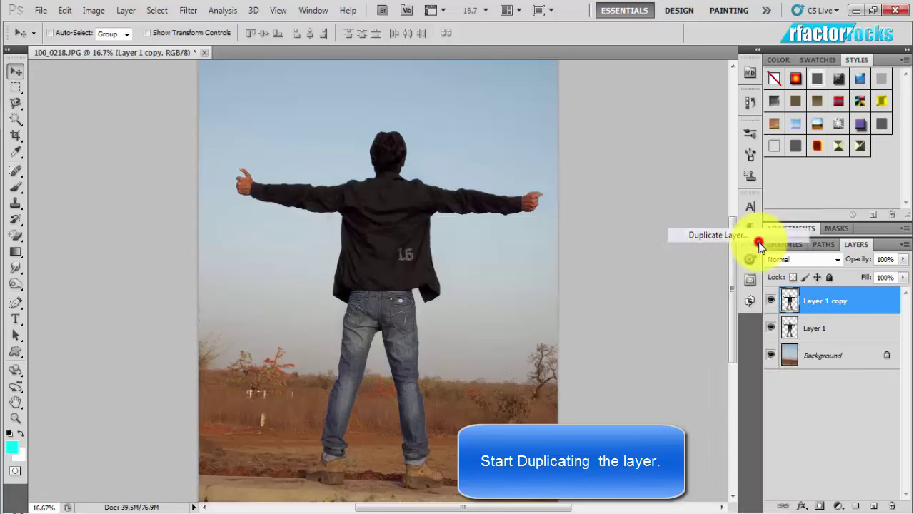
pyautogui.press('Return')
pyautogui.rightClick(814, 300)
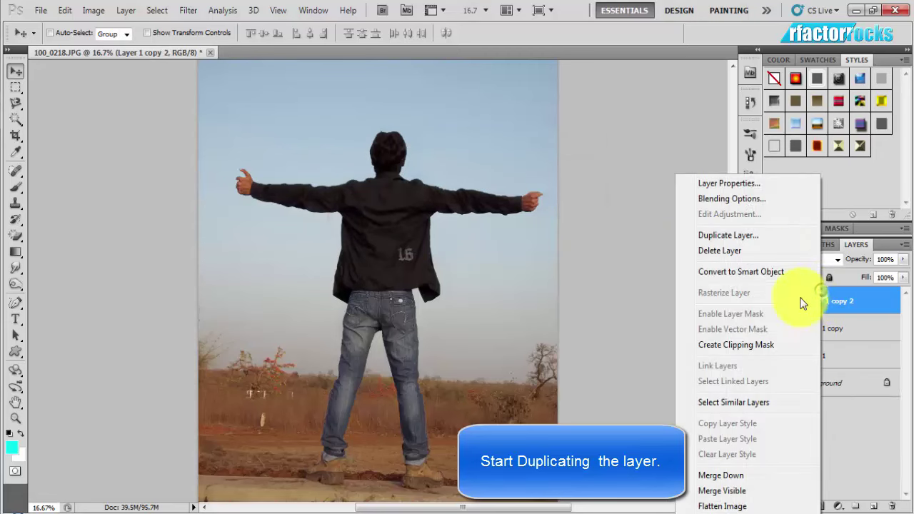
pyautogui.click(755, 235)
pyautogui.press('Return')
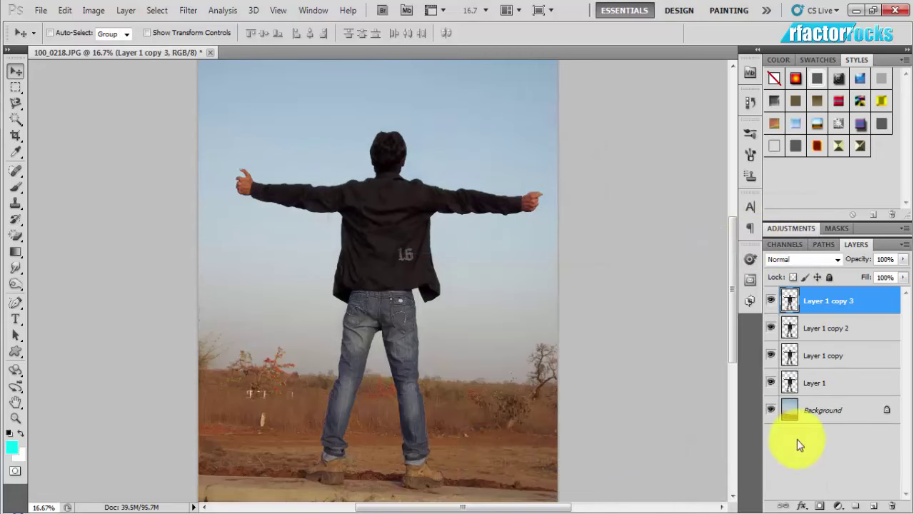
# Step: Move the original Layer 1 to the top and stretch Layer 1 copy 3 slightly upward
pyautogui.click(821, 383)
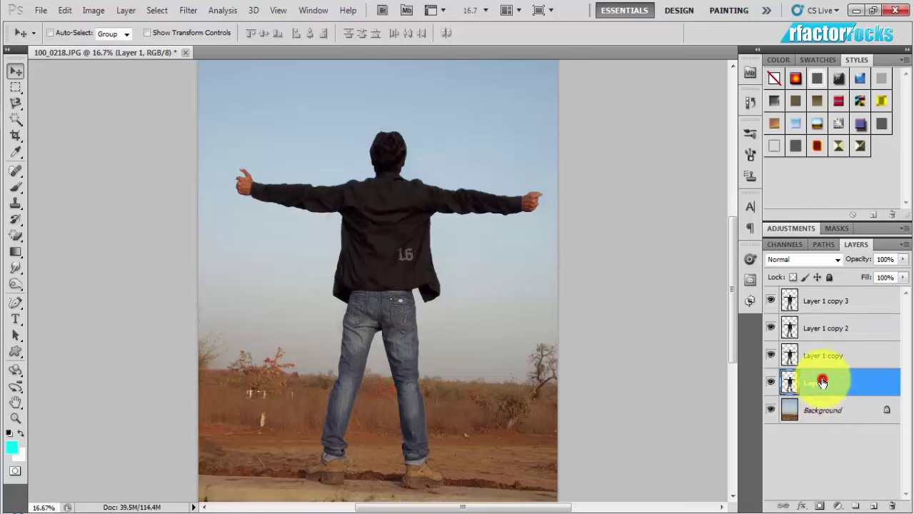
pyautogui.moveTo(821, 353); pyautogui.dragTo(821, 300)
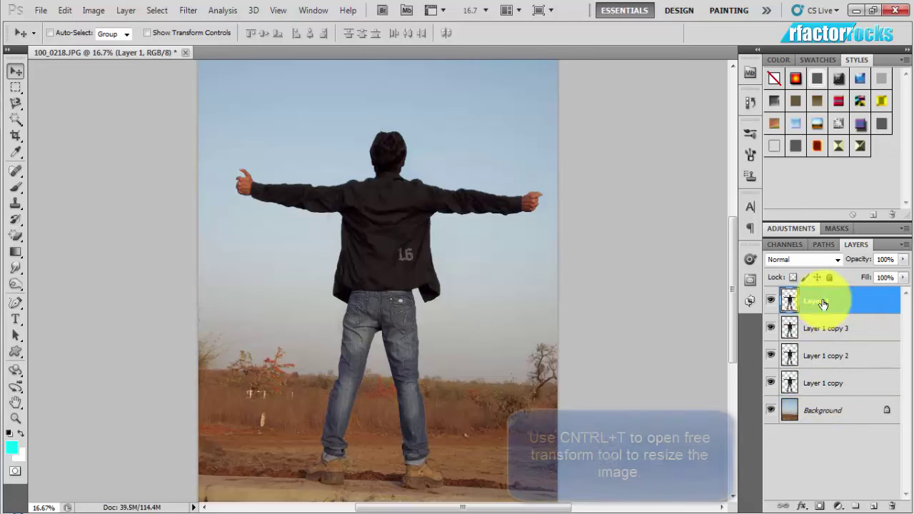
pyautogui.click(811, 329)
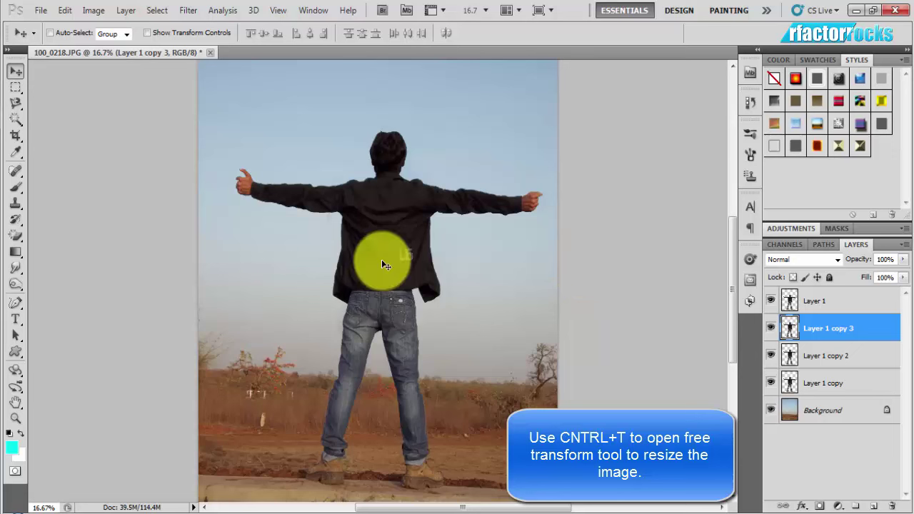
pyautogui.hotkey('ctrl', 't')
pyautogui.moveTo(383, 128); pyautogui.dragTo(384, 105)
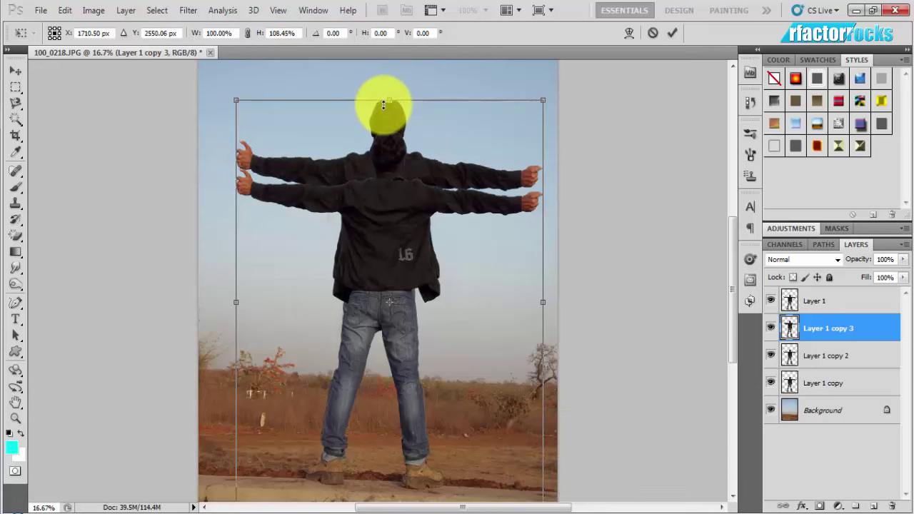
pyautogui.press('Return')
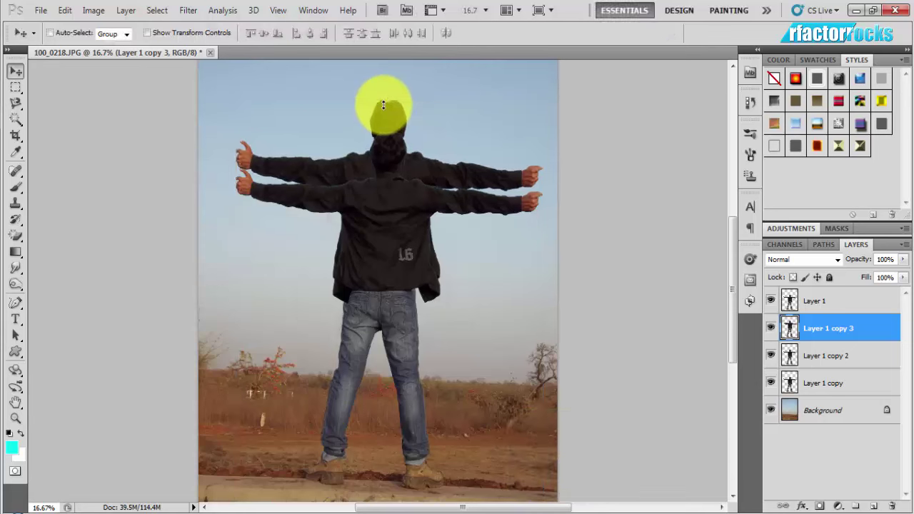
# Step: Stretch Layer 1 copy 2 upward to about 103.57% height
pyautogui.click(833, 358)
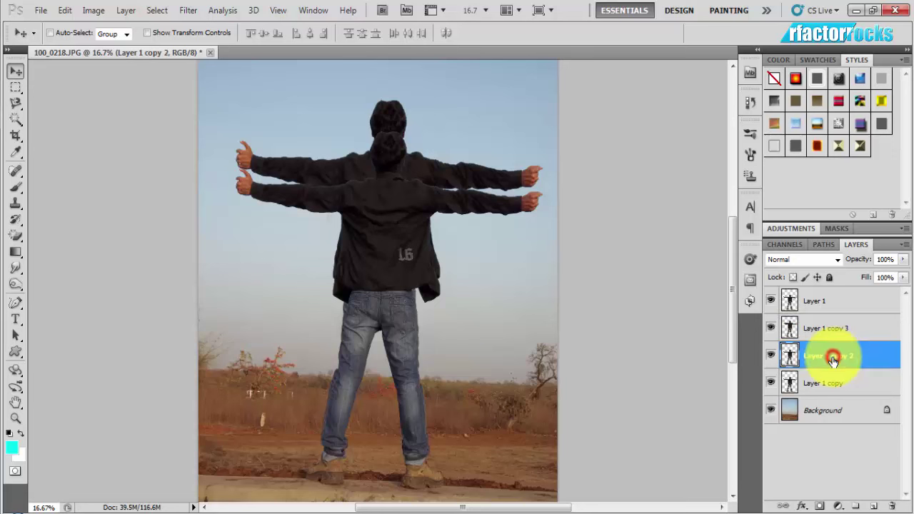
pyautogui.hotkey('ctrl', 't')
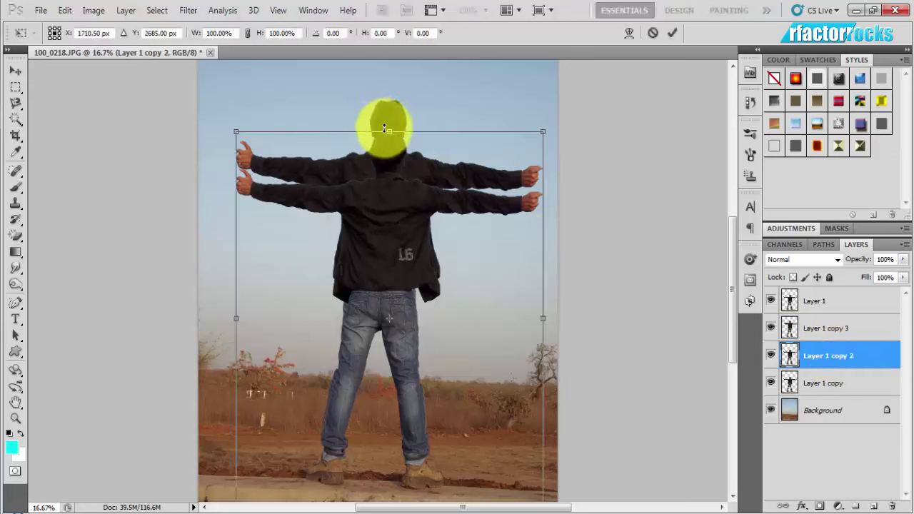
pyautogui.moveTo(385, 129); pyautogui.dragTo(388, 116)
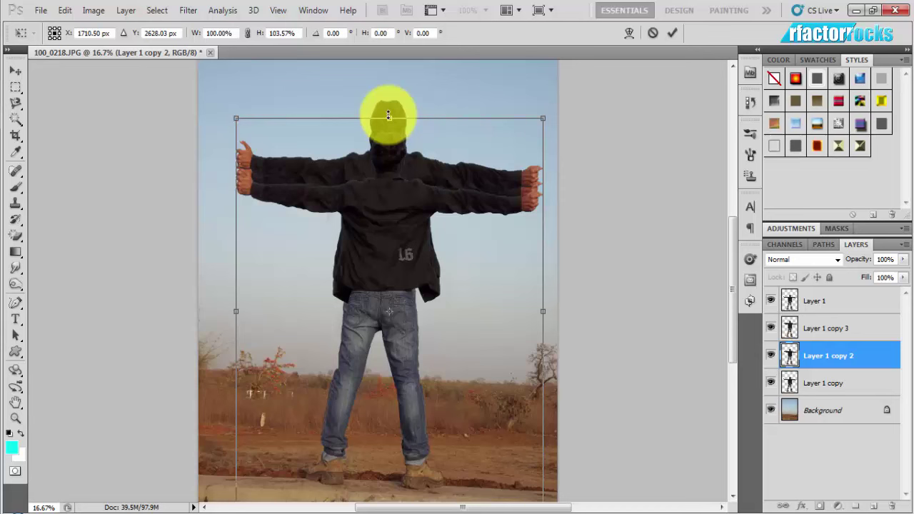
pyautogui.press('Return')
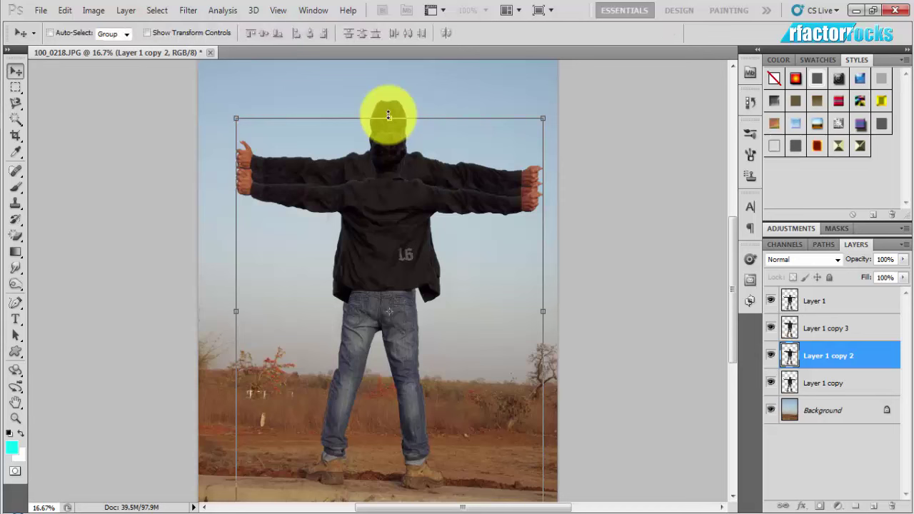
# Step: Select Layer 1 copy and stretch it well upward in Free Transform
pyautogui.click(816, 383)
pyautogui.rightClick(816, 383)
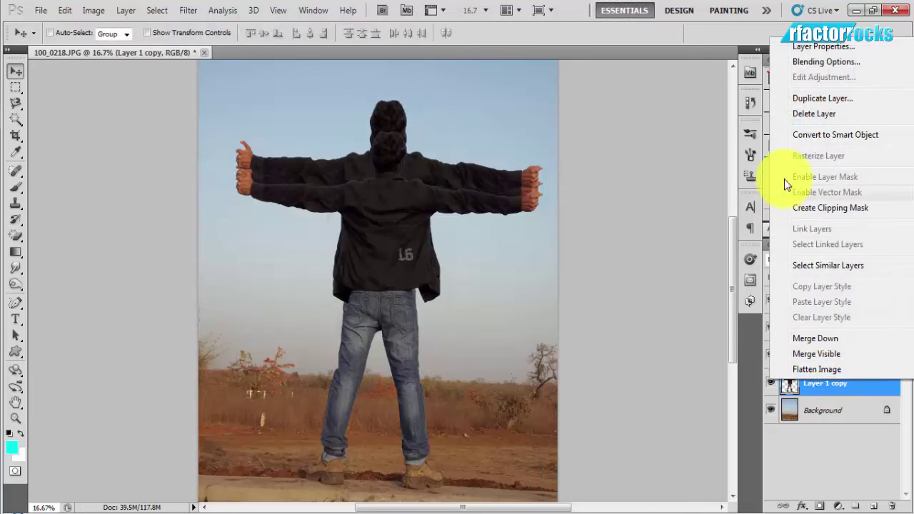
pyautogui.click(384, 216)
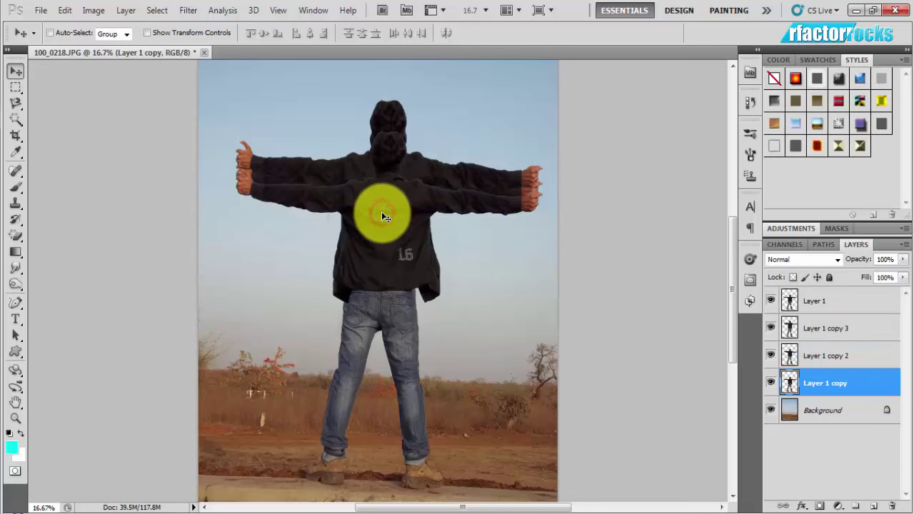
pyautogui.hotkey('ctrl', 't')
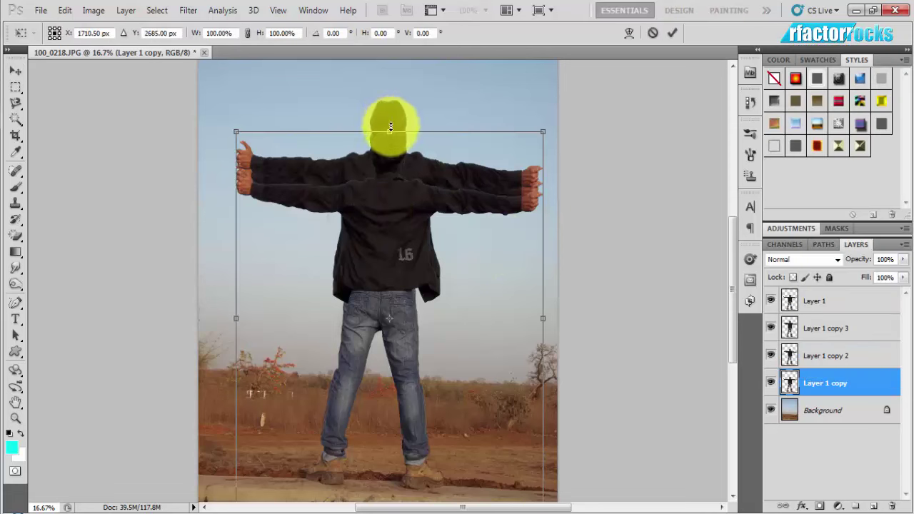
pyautogui.moveTo(391, 124); pyautogui.dragTo(389, 64)
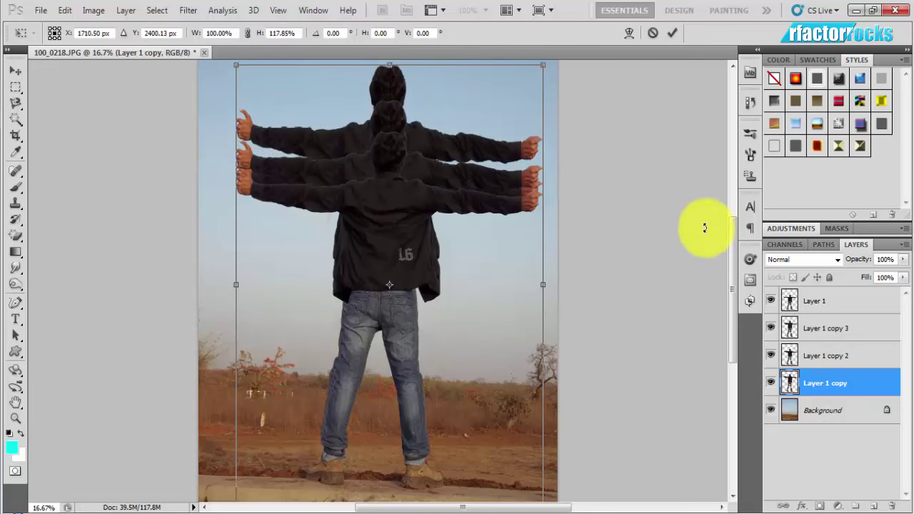
pyautogui.moveTo(735, 263); pyautogui.dragTo(733, 248)
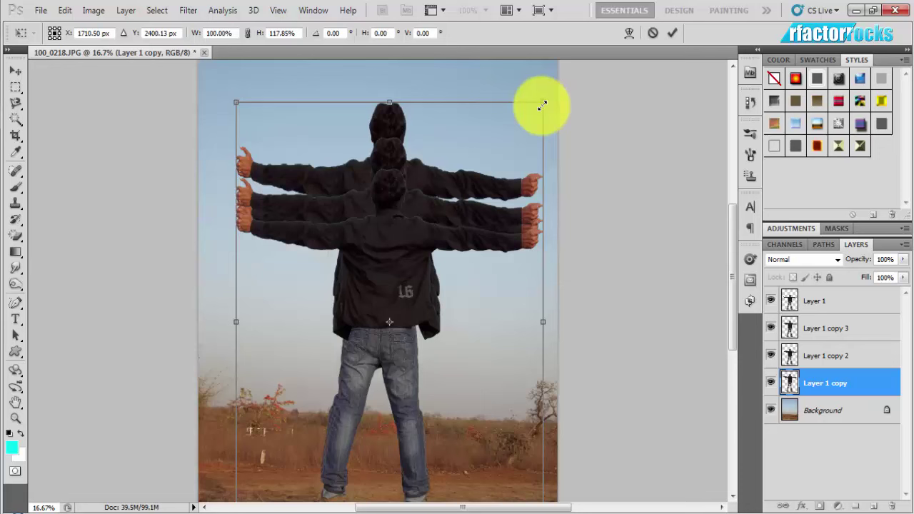
# Step: Skew and distort the top corners, leaving Layer 1 copy at about 110% height with a slight skew
pyautogui.moveTo(543, 108); pyautogui.dragTo(526, 91)
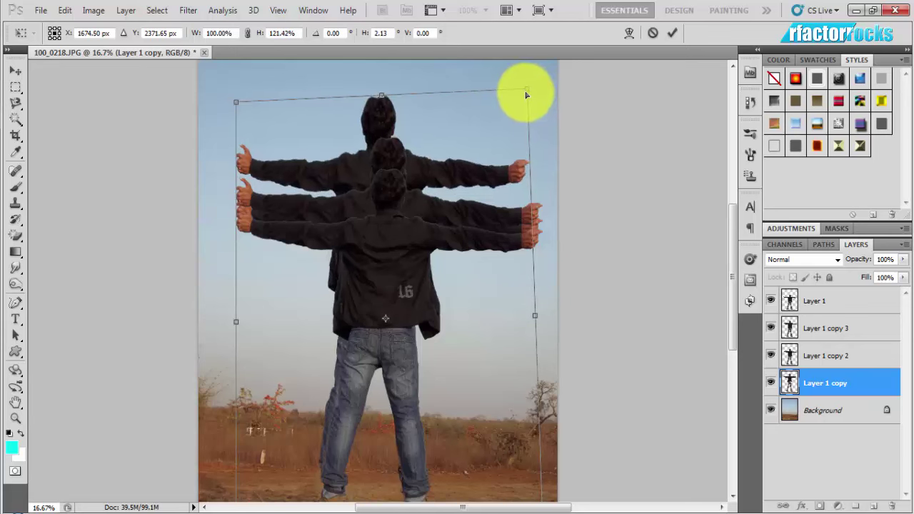
pyautogui.moveTo(236, 107); pyautogui.dragTo(268, 111)
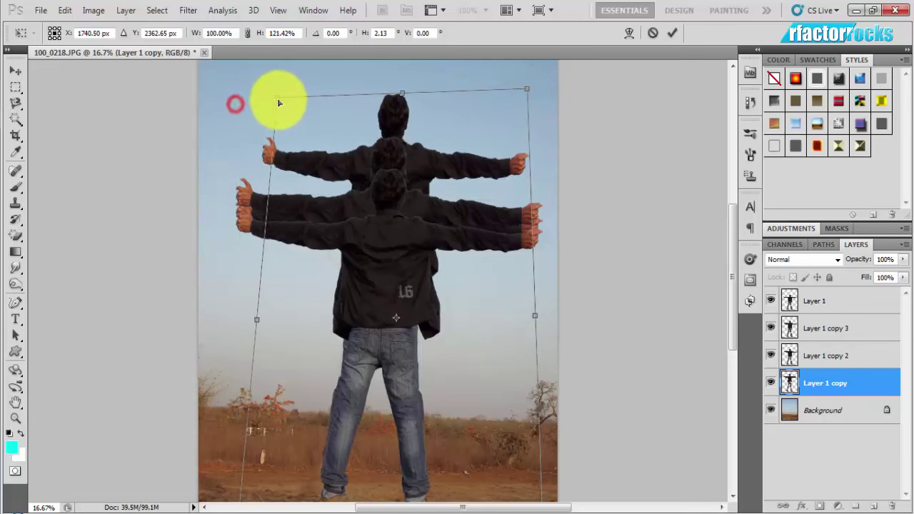
pyautogui.moveTo(266, 112); pyautogui.dragTo(268, 105)
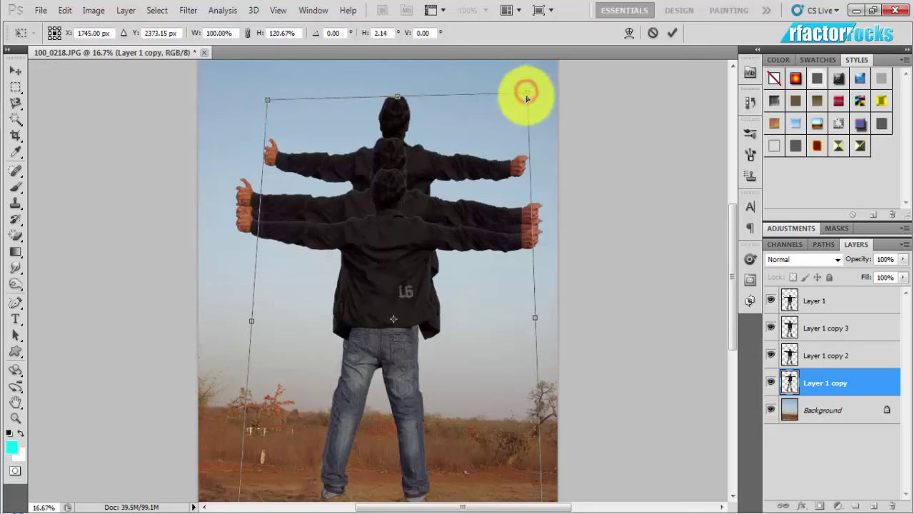
pyautogui.moveTo(526, 93); pyautogui.dragTo(526, 99)
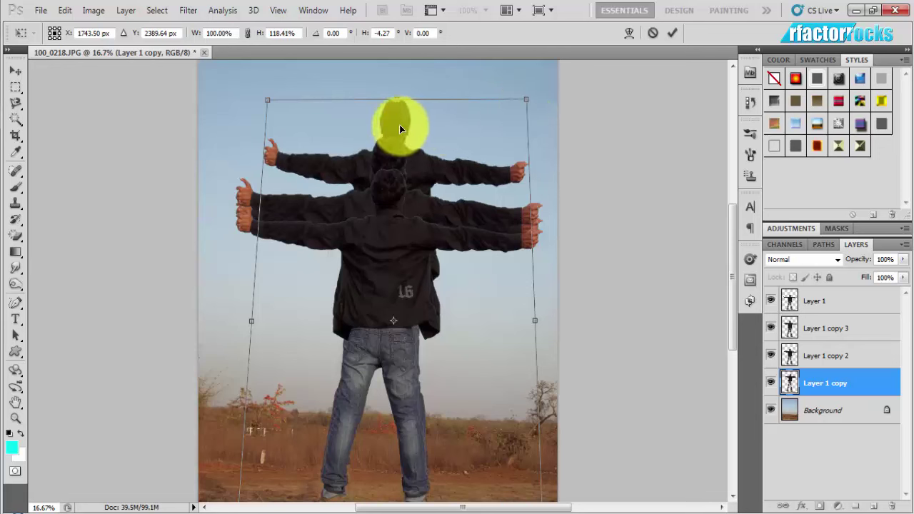
pyautogui.moveTo(396, 100); pyautogui.dragTo(397, 134)
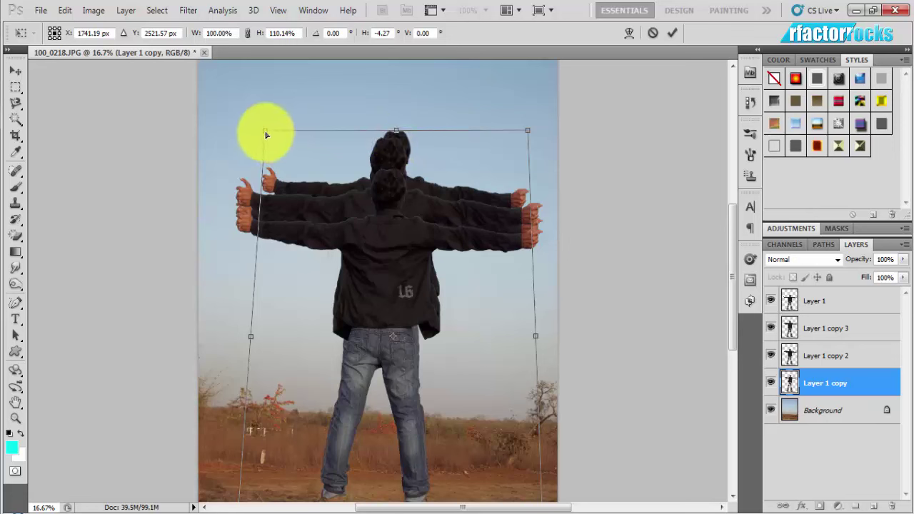
pyautogui.moveTo(265, 132); pyautogui.dragTo(252, 136)
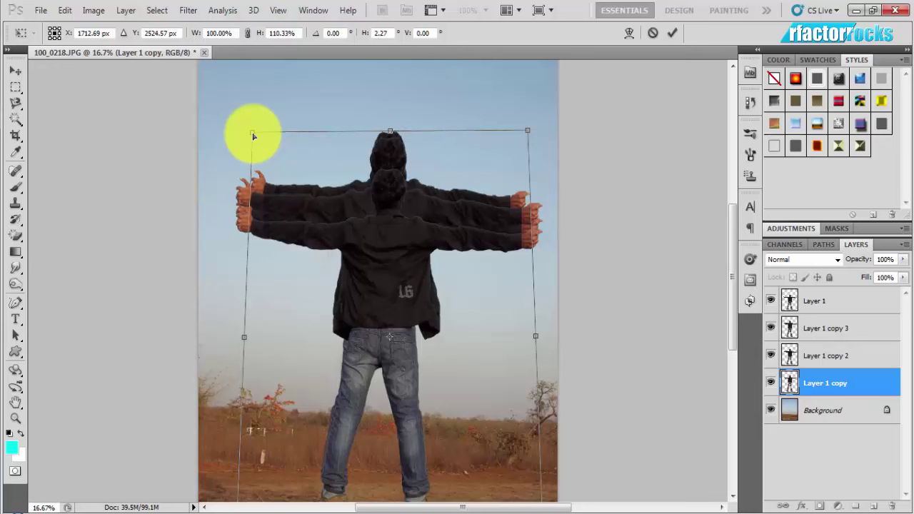
pyautogui.press('Return')
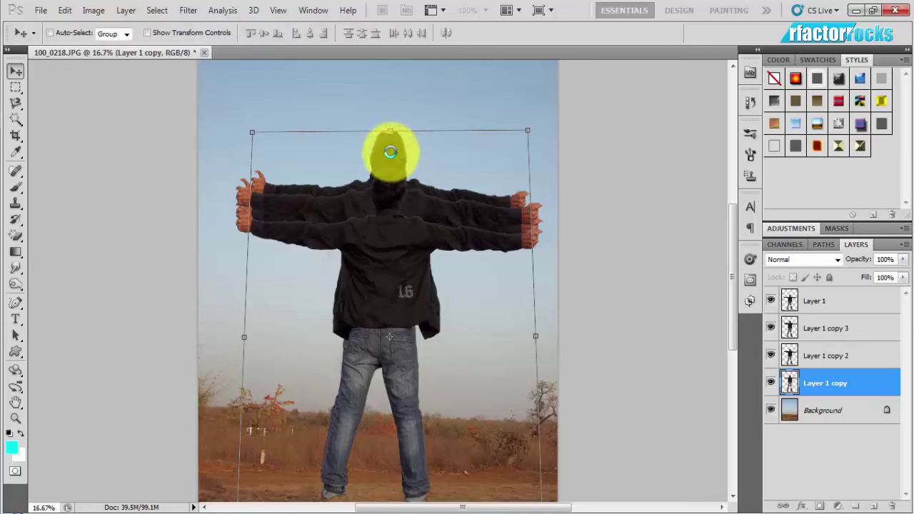
# Step: Duplicate Layer 1 copy as Layer 1 copy 4
pyautogui.rightClick(390, 152)
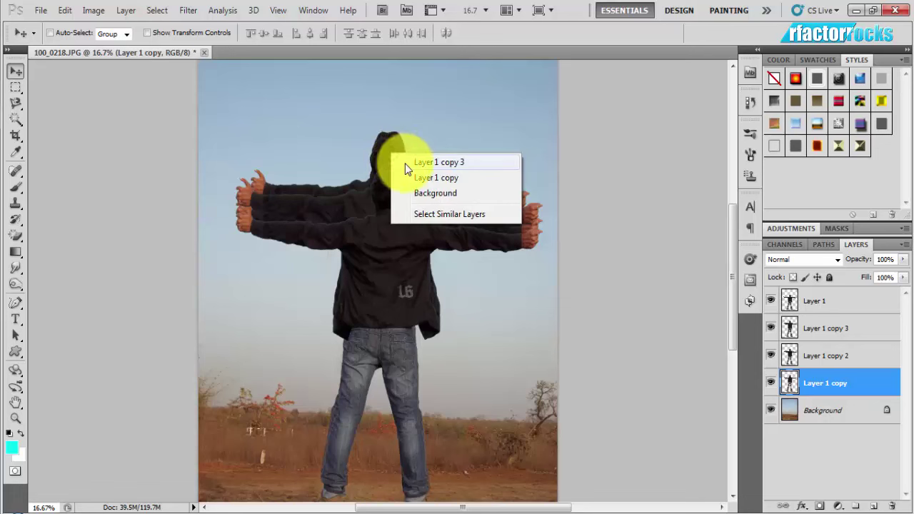
pyautogui.rightClick(829, 384)
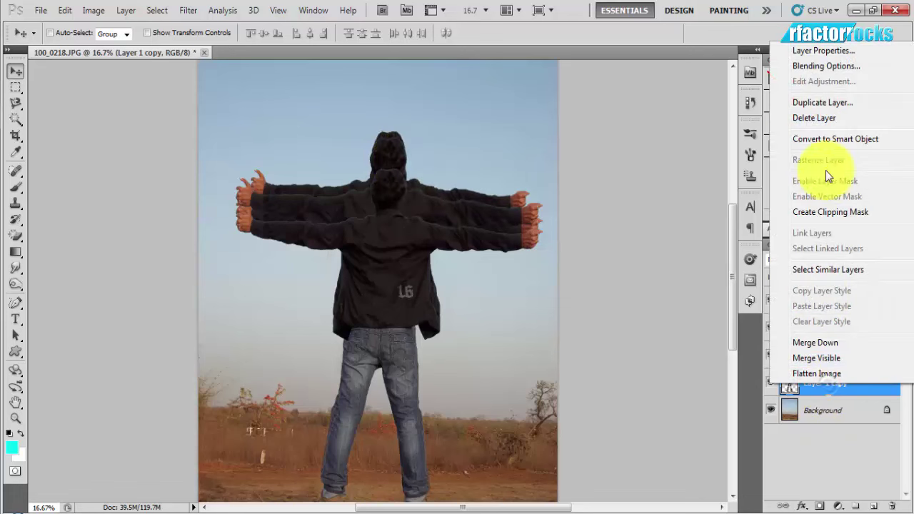
pyautogui.click(835, 105)
pyautogui.press('Return')
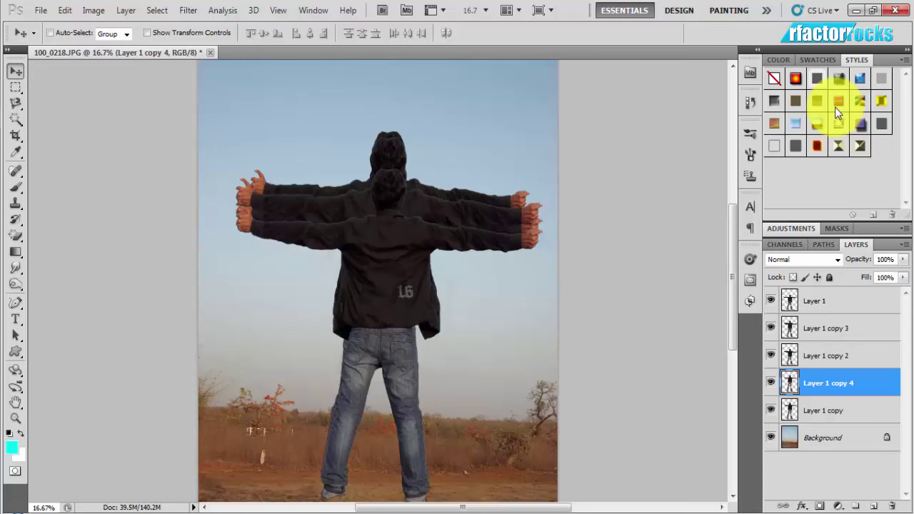
# Step: Stretch Layer 1 copy 4 to about 104% height with a slight skew
pyautogui.hotkey('ctrl', 't')
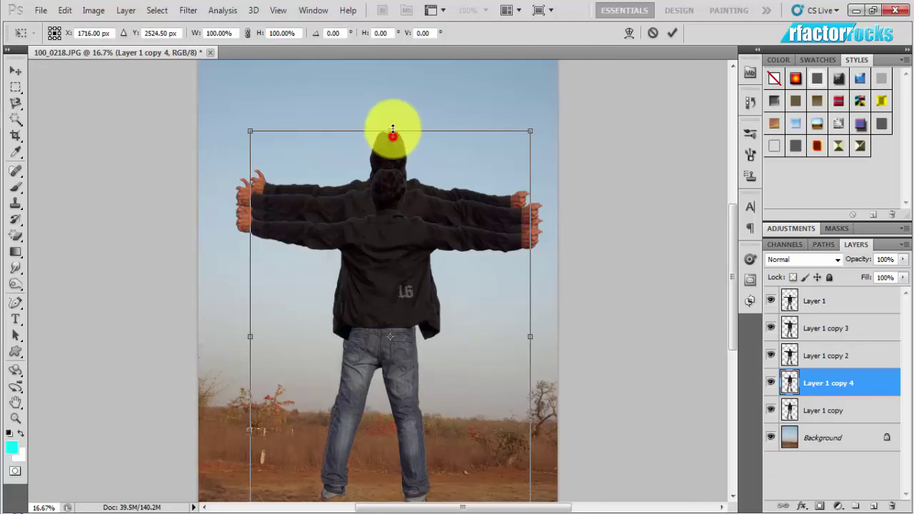
pyautogui.moveTo(393, 131); pyautogui.dragTo(388, 111)
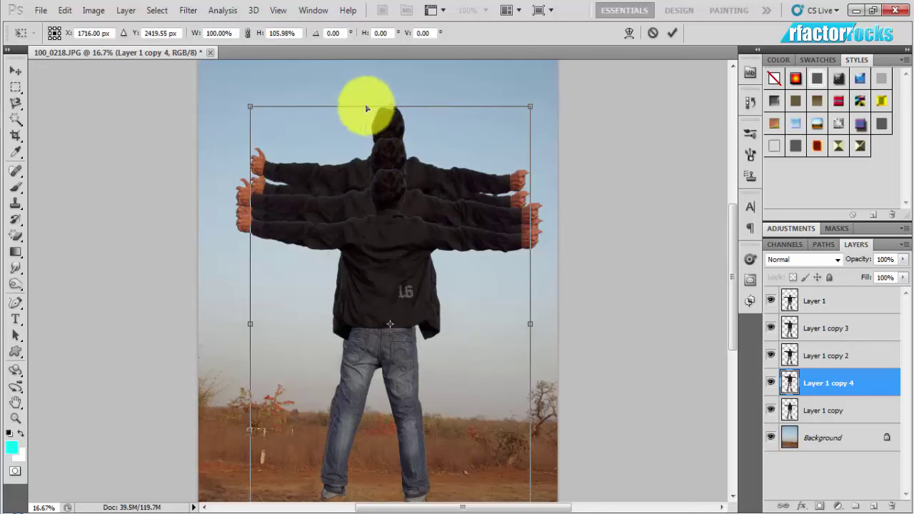
pyautogui.moveTo(249, 108); pyautogui.dragTo(263, 114)
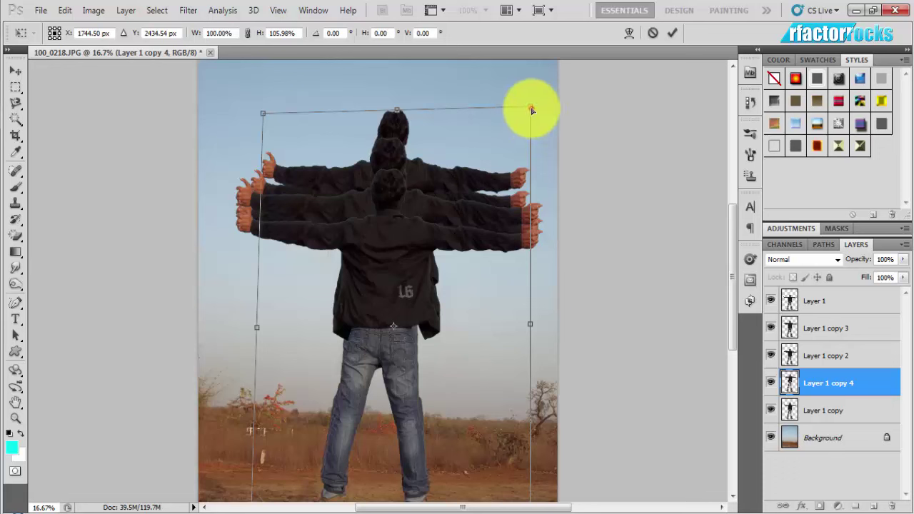
pyautogui.moveTo(531, 109); pyautogui.dragTo(519, 126)
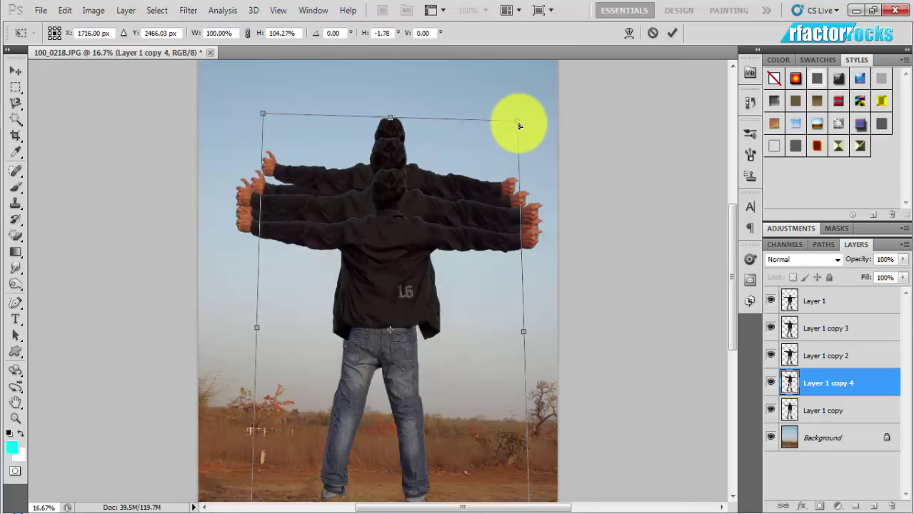
pyautogui.press('Return')
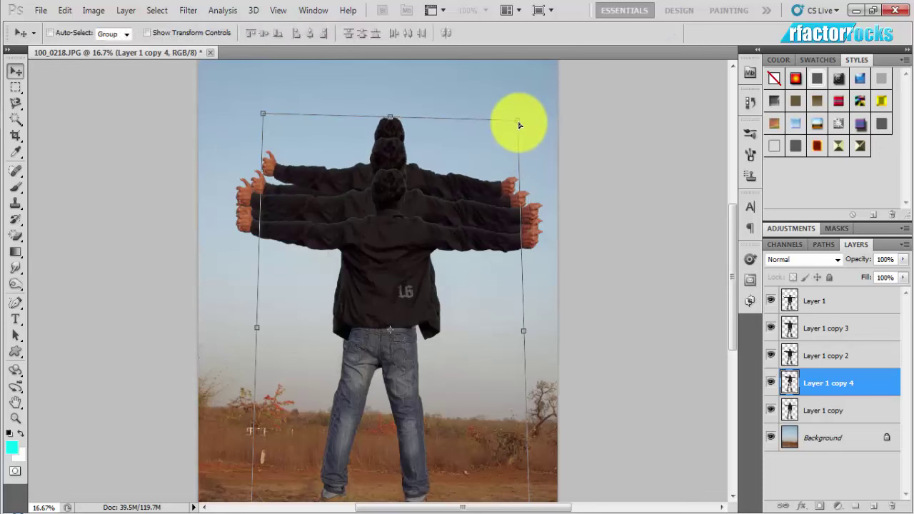
# Step: Duplicate Layer 1 as Layer 1 copy 5 and place it just below Layer 1
pyautogui.click(805, 298)
pyautogui.rightClick(805, 298)
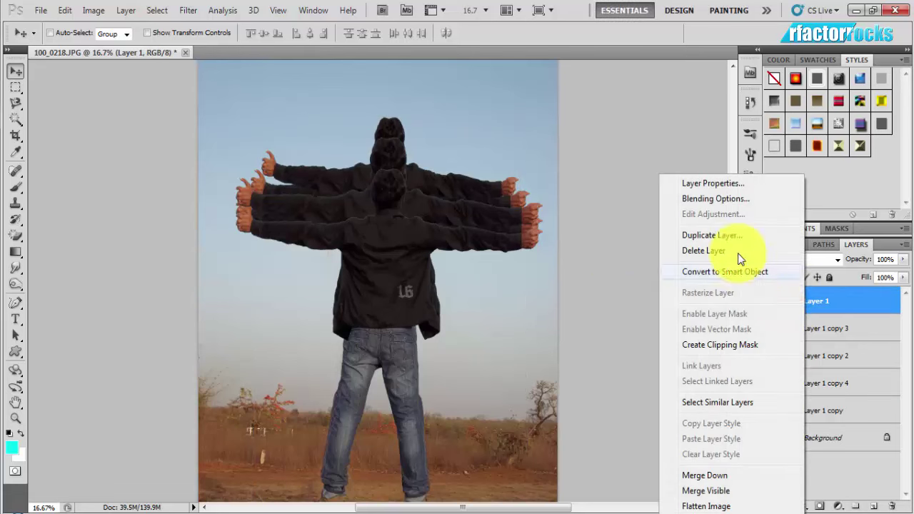
pyautogui.click(728, 235)
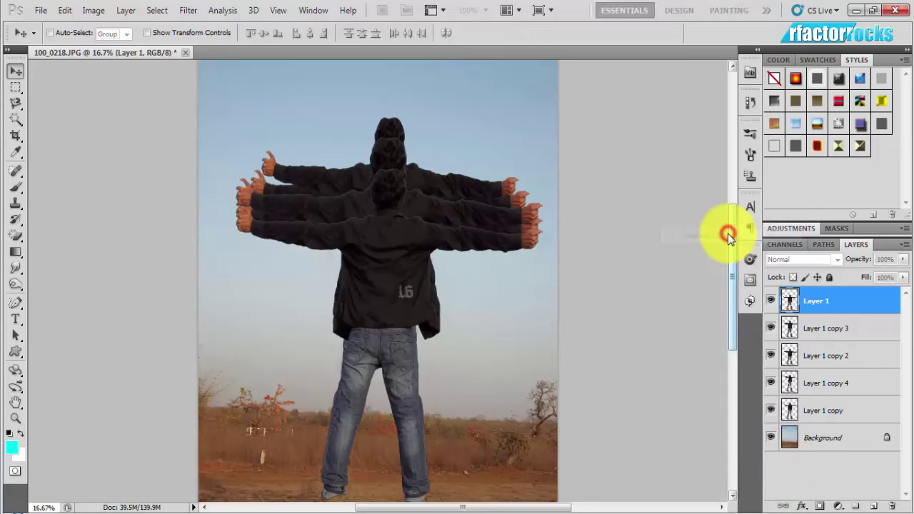
pyautogui.press('Return')
pyautogui.moveTo(863, 316); pyautogui.dragTo(857, 344)
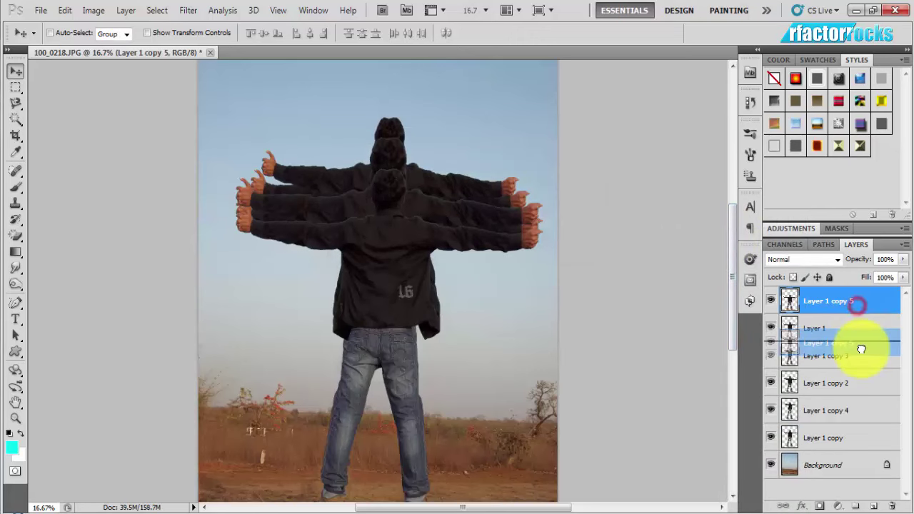
# Step: Widen Layer 1 copy 5 to about 121% on both sides for a longer arm span
pyautogui.hotkey('ctrl', 't')
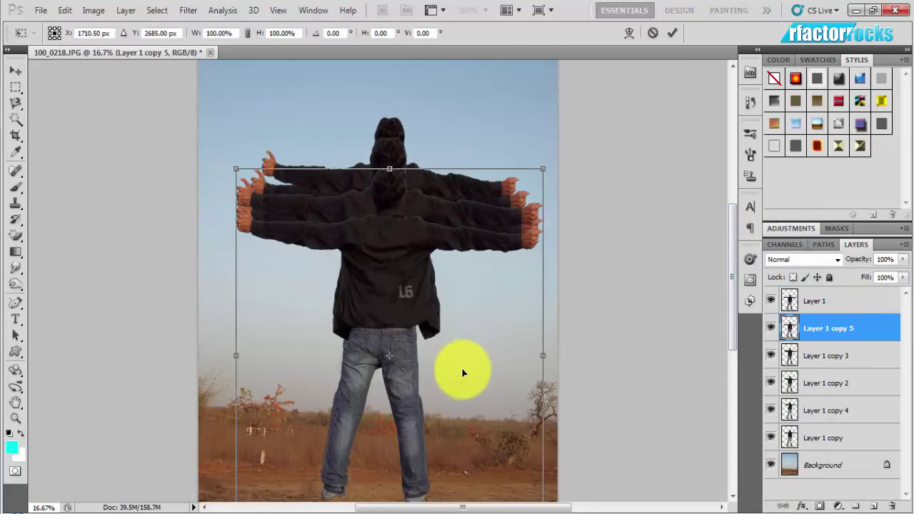
pyautogui.moveTo(542, 360); pyautogui.dragTo(565, 356)
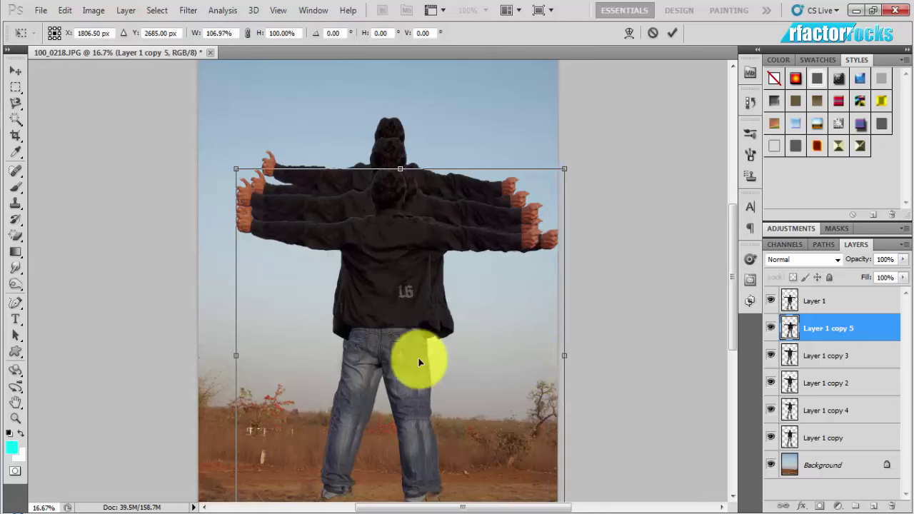
pyautogui.moveTo(235, 355); pyautogui.dragTo(202, 355)
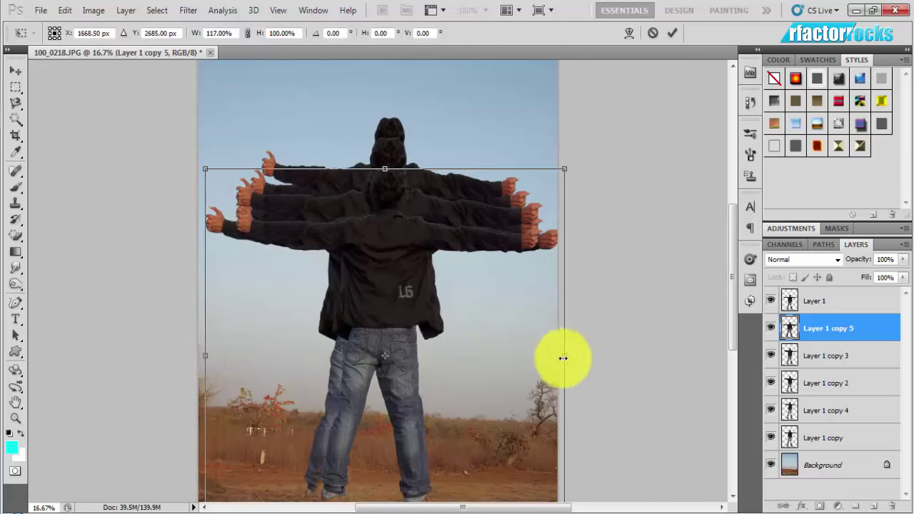
pyautogui.moveTo(565, 355); pyautogui.dragTo(575, 358)
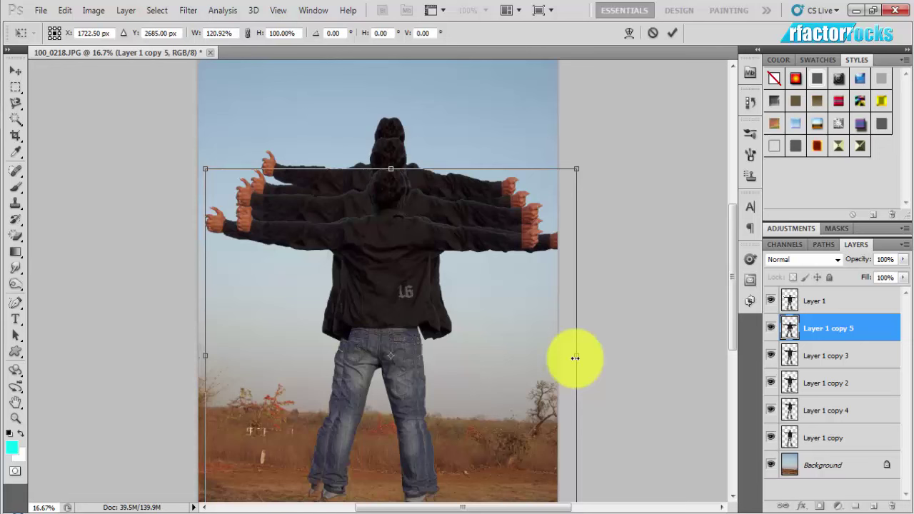
pyautogui.press('Return')
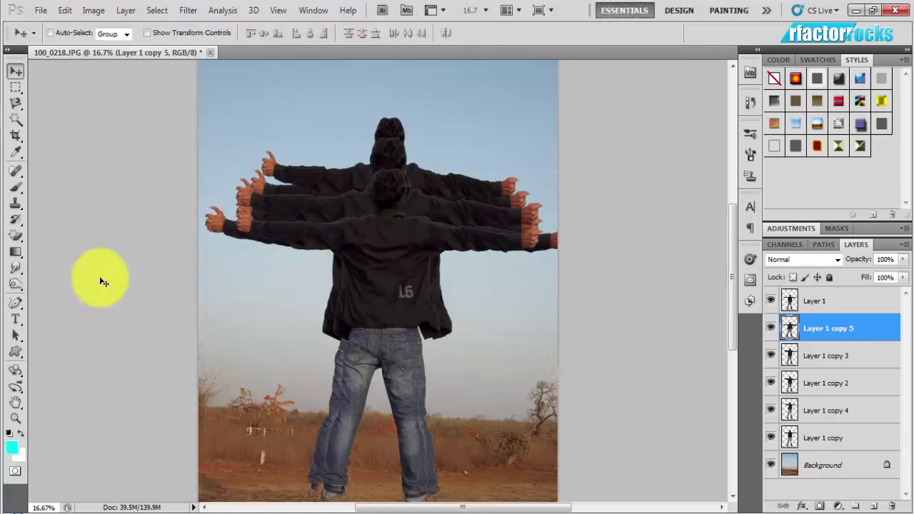
# Step: Erase the extra hand tips at the far left and right arm ends with the Eraser
pyautogui.click(16, 245)
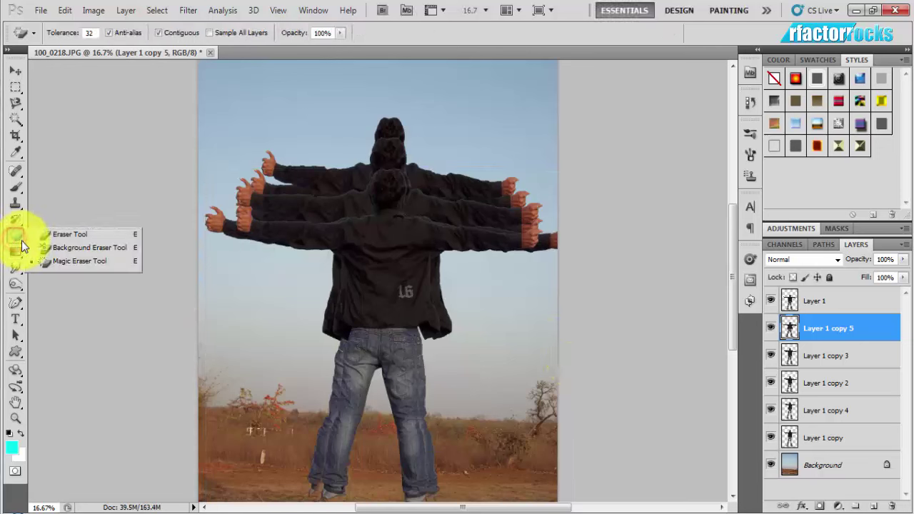
pyautogui.click(50, 230)
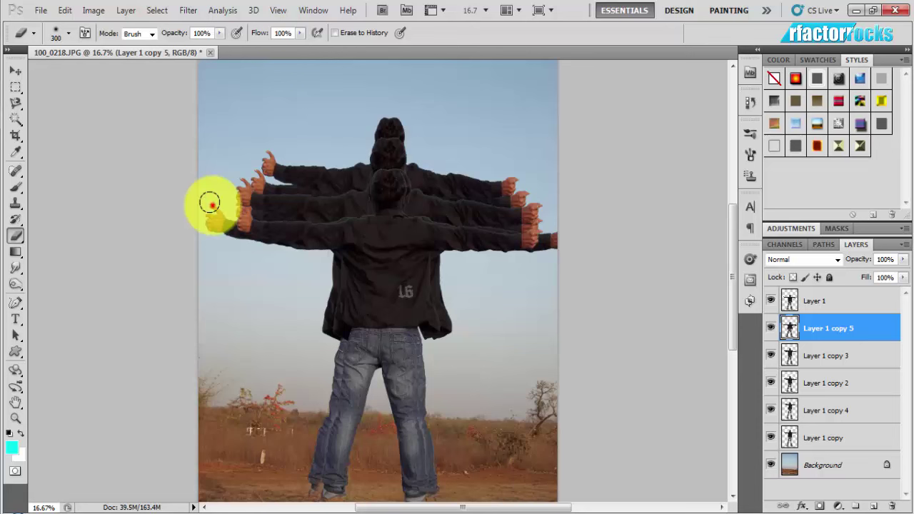
pyautogui.moveTo(209, 205); pyautogui.dragTo(231, 262)
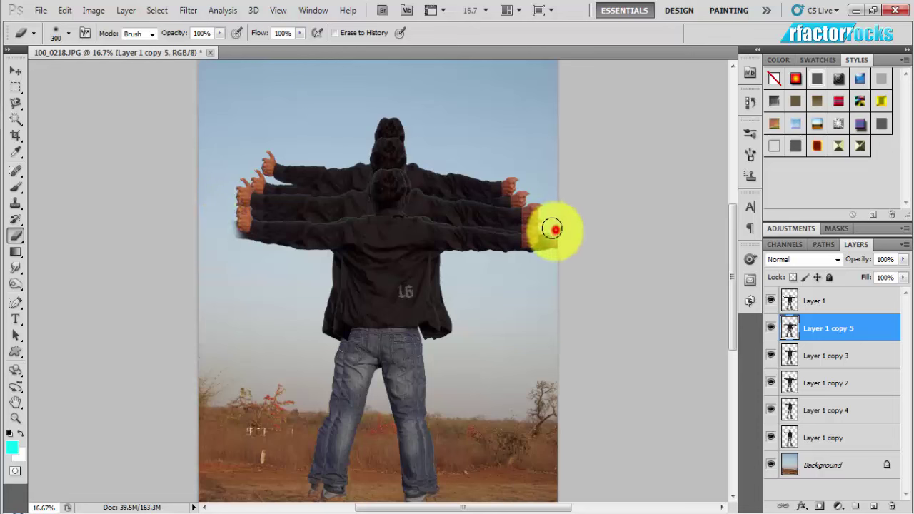
pyautogui.moveTo(551, 229); pyautogui.dragTo(541, 251)
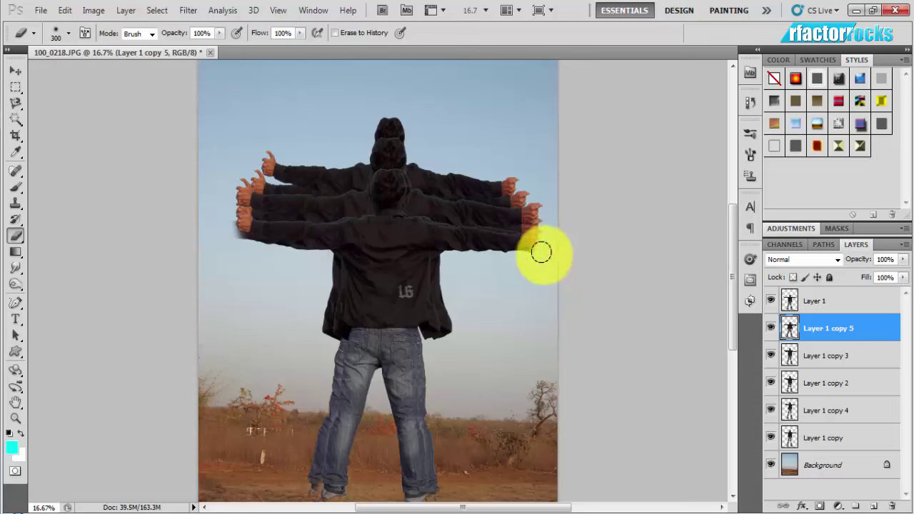
# Step: Merge the figure copy layers into Layer 1 copy 5 and duplicate it as Layer 1 copy 6
pyautogui.keyDown('ctrl'); pyautogui.click(810, 357); pyautogui.keyUp('ctrl')
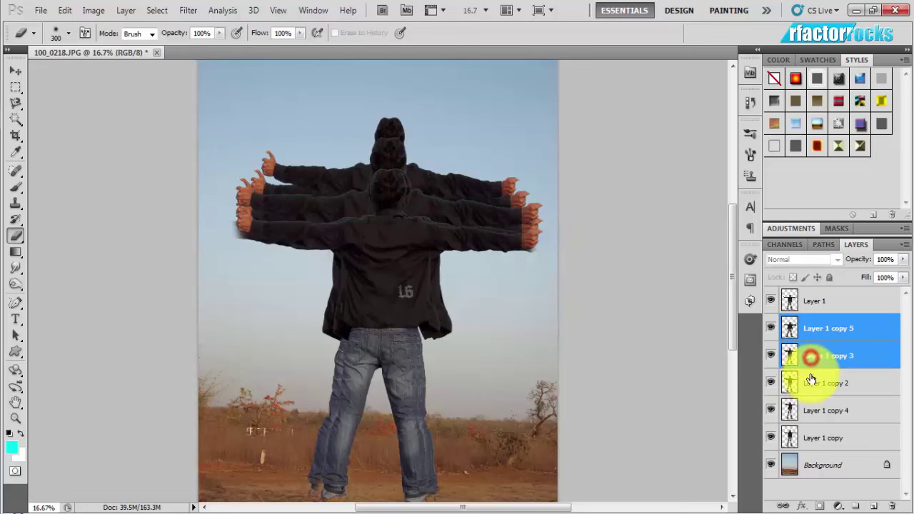
pyautogui.keyDown('ctrl'); pyautogui.click(815, 383); pyautogui.keyUp('ctrl')
pyautogui.keyDown('ctrl'); pyautogui.click(816, 409); pyautogui.keyUp('ctrl')
pyautogui.keyDown('ctrl'); pyautogui.click(817, 437); pyautogui.keyUp('ctrl')
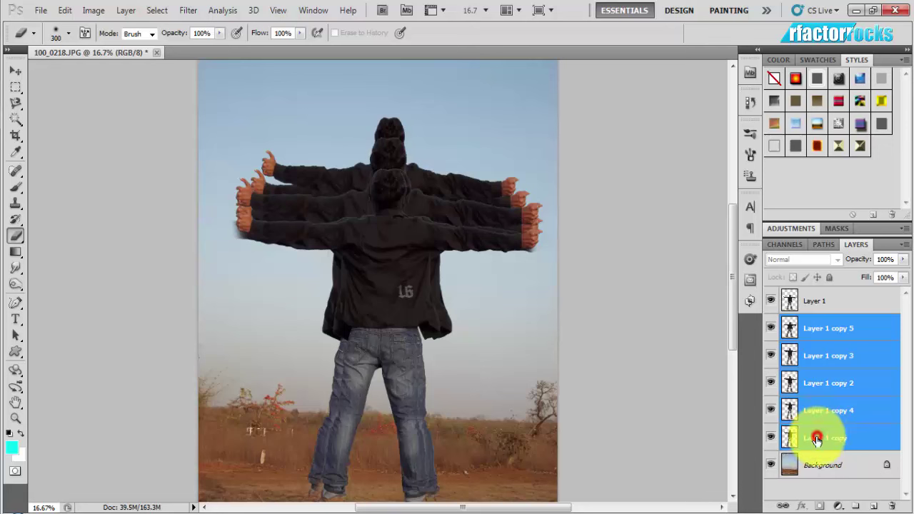
pyautogui.hotkey('ctrl', 'e')
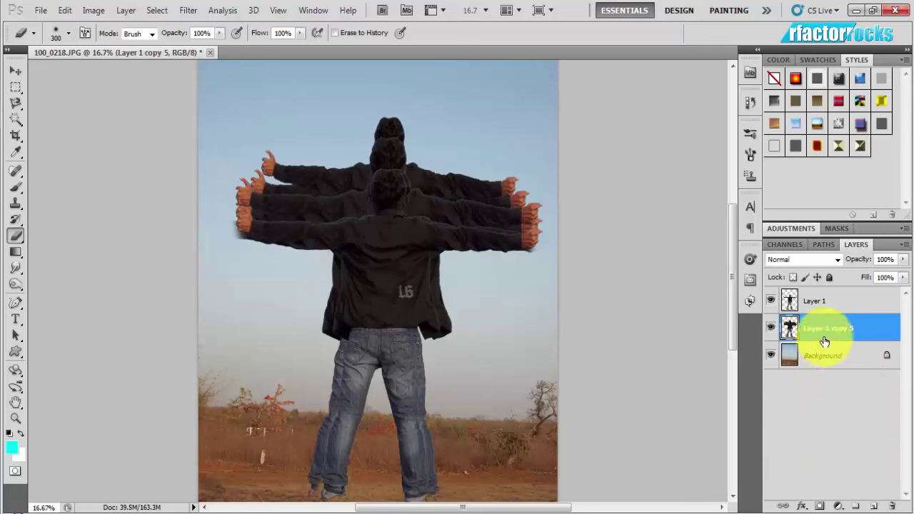
pyautogui.rightClick(824, 341)
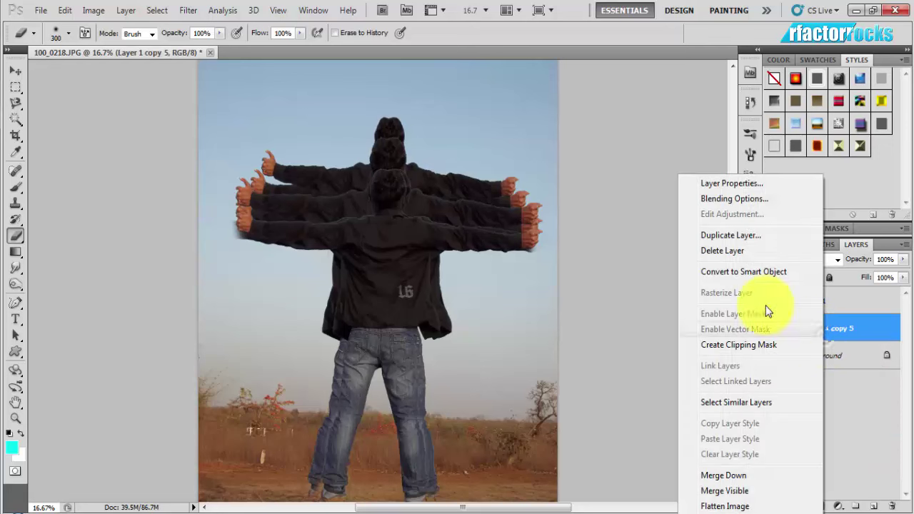
pyautogui.click(726, 236)
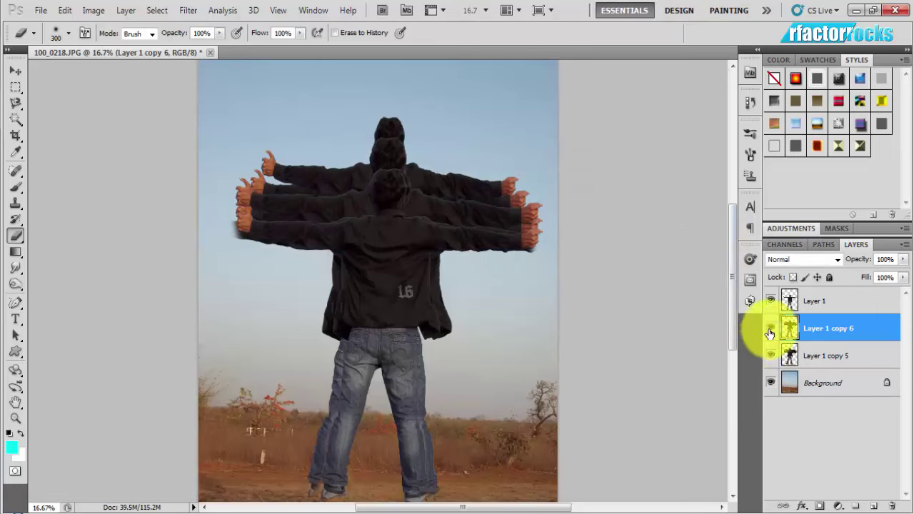
# Step: Hide Layer 1 copy 6, move it below Layer 1 copy 5, and add a mask to copy 5
pyautogui.click(770, 330)
pyautogui.moveTo(805, 327); pyautogui.dragTo(815, 355)
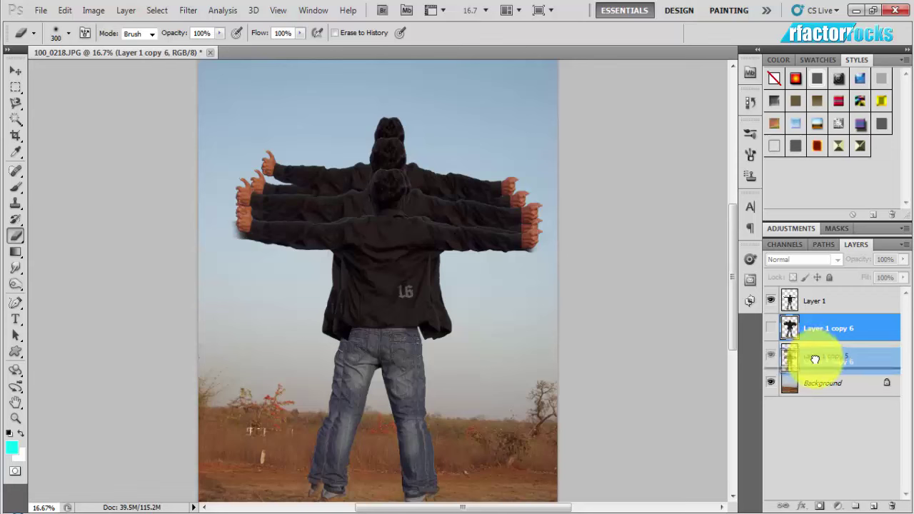
pyautogui.moveTo(815, 355); pyautogui.dragTo(815, 347)
pyautogui.click(817, 337)
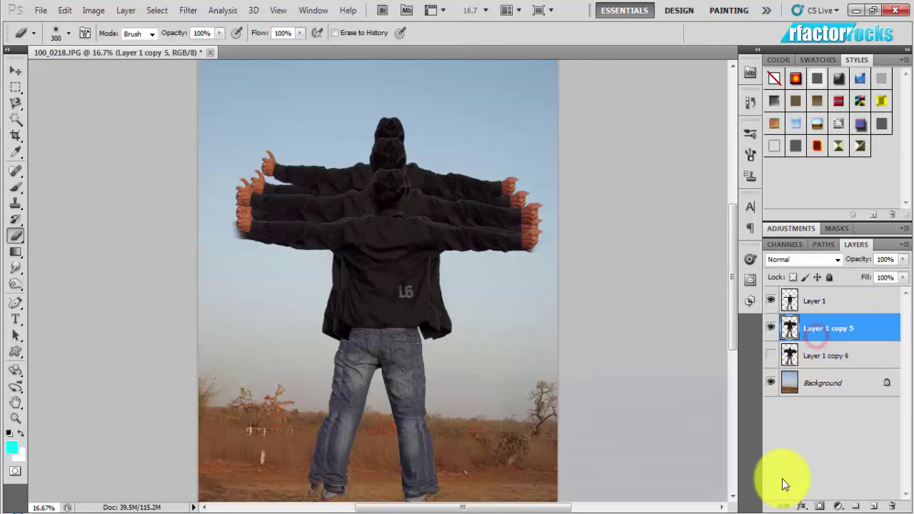
pyautogui.click(819, 506)
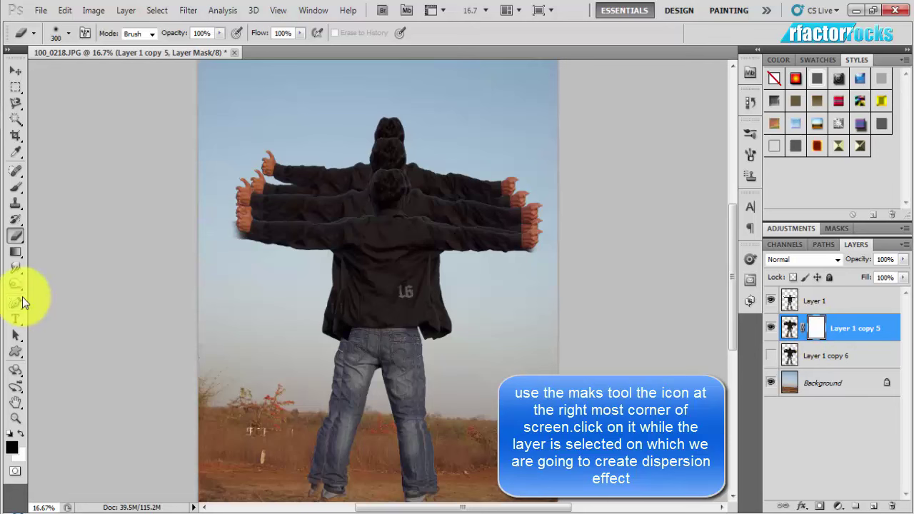
# Step: Fill the layer mask with black using the Paint Bucket, hiding the duplicate arms and torsos
pyautogui.click(15, 257)
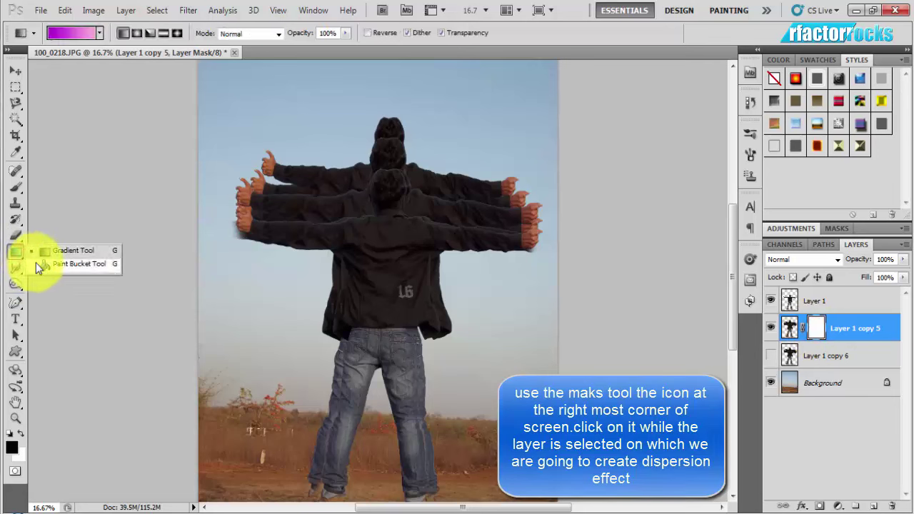
pyautogui.click(37, 263)
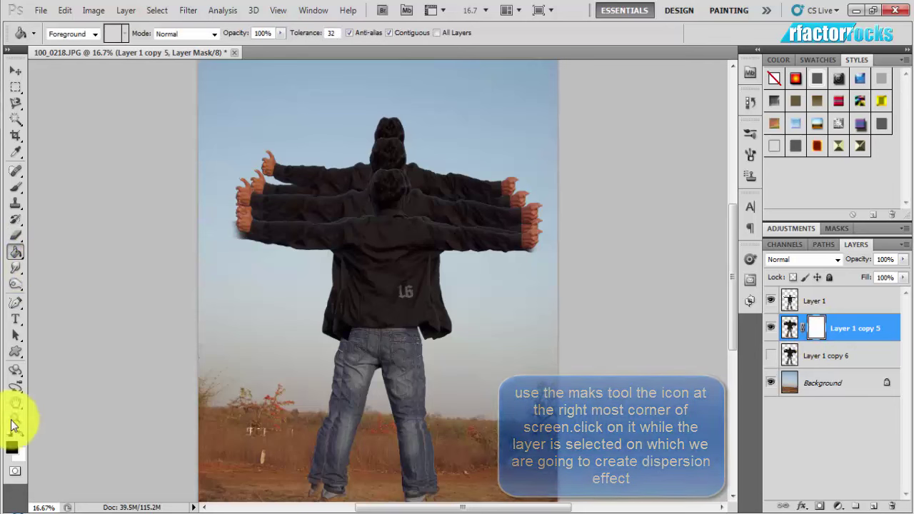
pyautogui.click(199, 368)
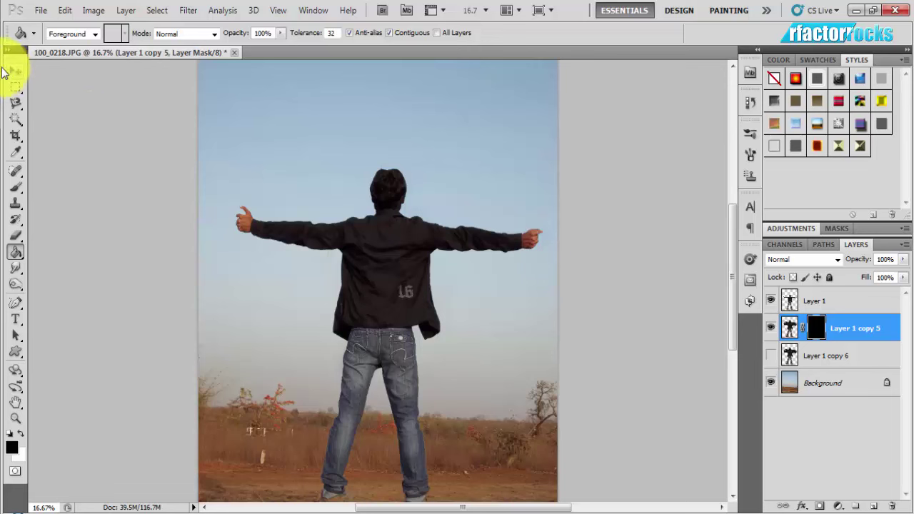
pyautogui.click(13, 71)
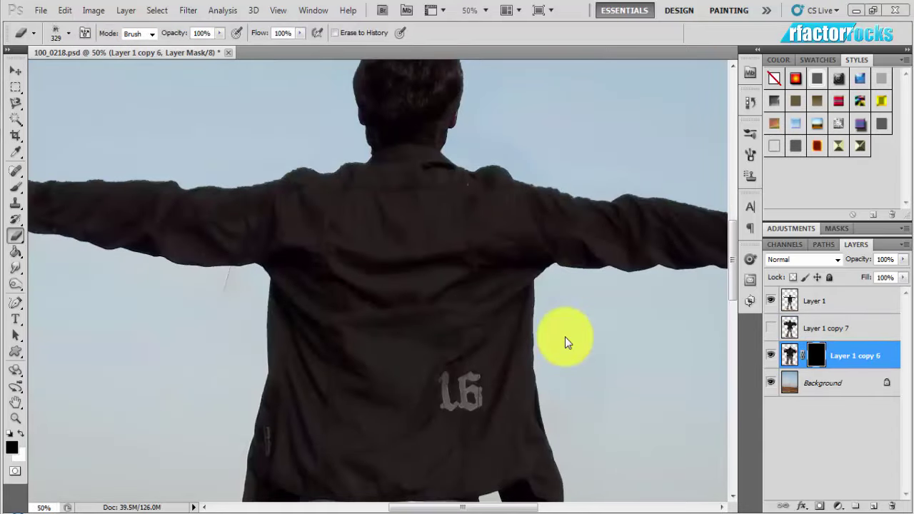
# Step: Zoom to the legs and dab splatter specks along the jeans' right edge near the knees
pyautogui.keyDown('alt'); pyautogui.click(565, 337); pyautogui.keyUp('alt')
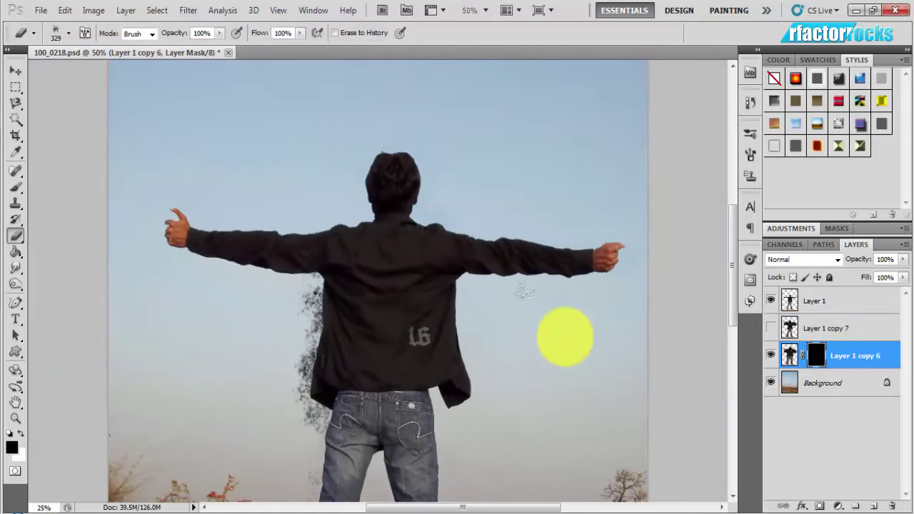
pyautogui.hotkey('ctrl', '-')
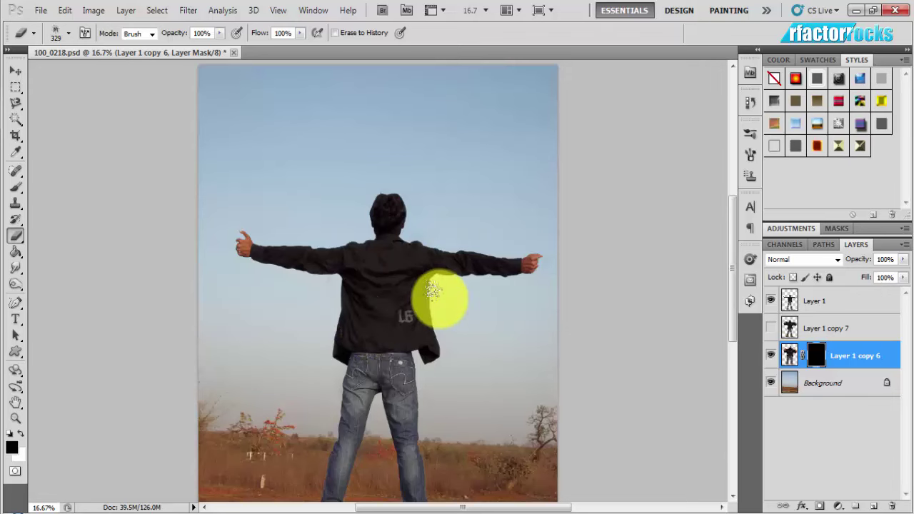
pyautogui.hotkey('ctrl', '+')
pyautogui.hotkey('ctrl', '+')
pyautogui.hotkey('ctrl', '+')
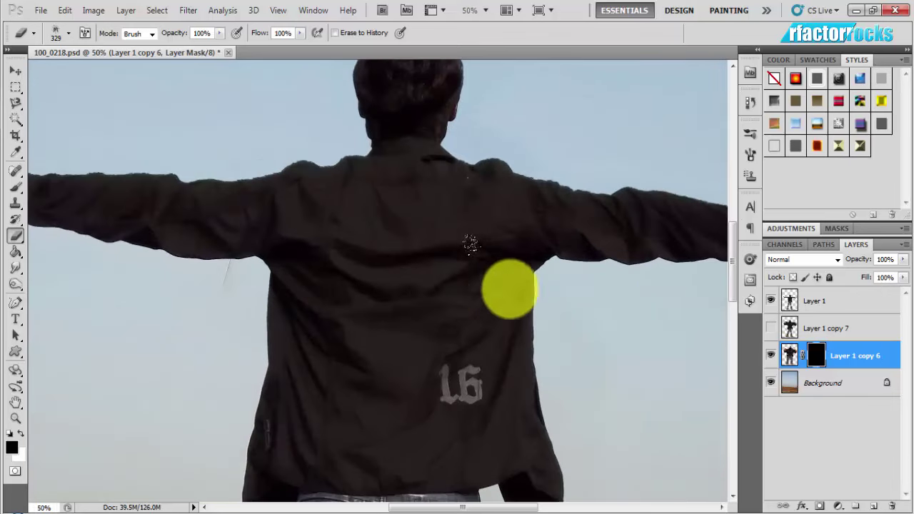
pyautogui.moveTo(733, 281); pyautogui.dragTo(743, 390)
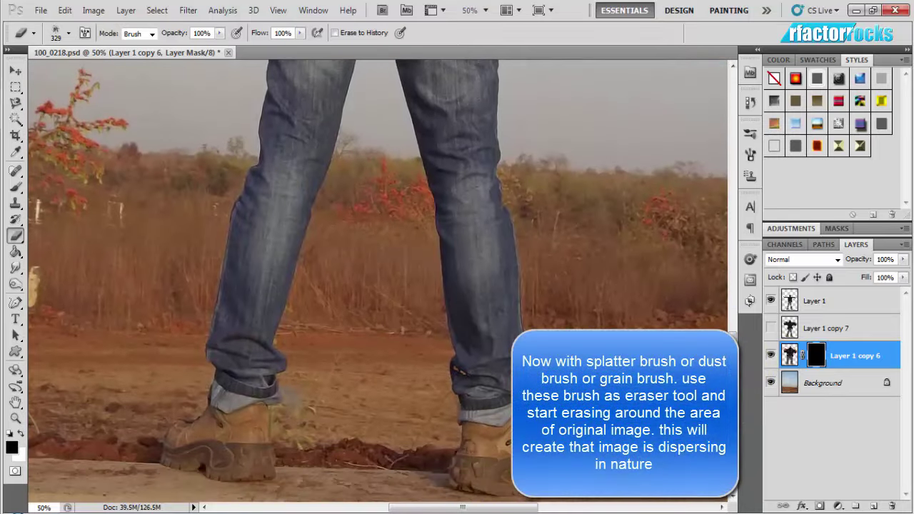
pyautogui.click(552, 249)
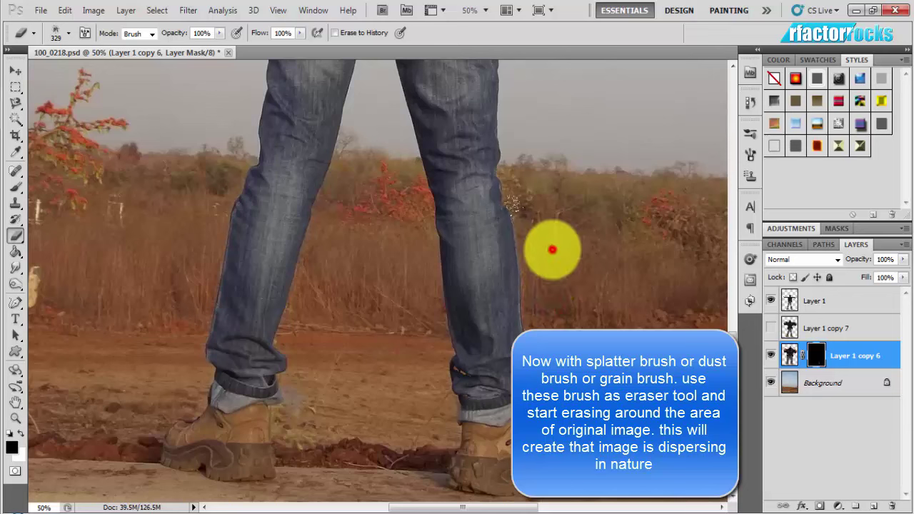
pyautogui.click(540, 136)
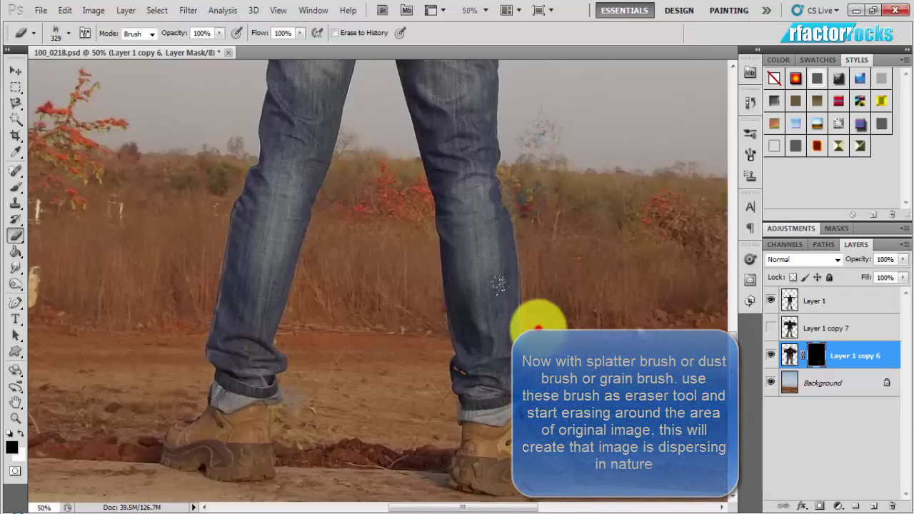
pyautogui.moveTo(499, 211); pyautogui.dragTo(503, 112)
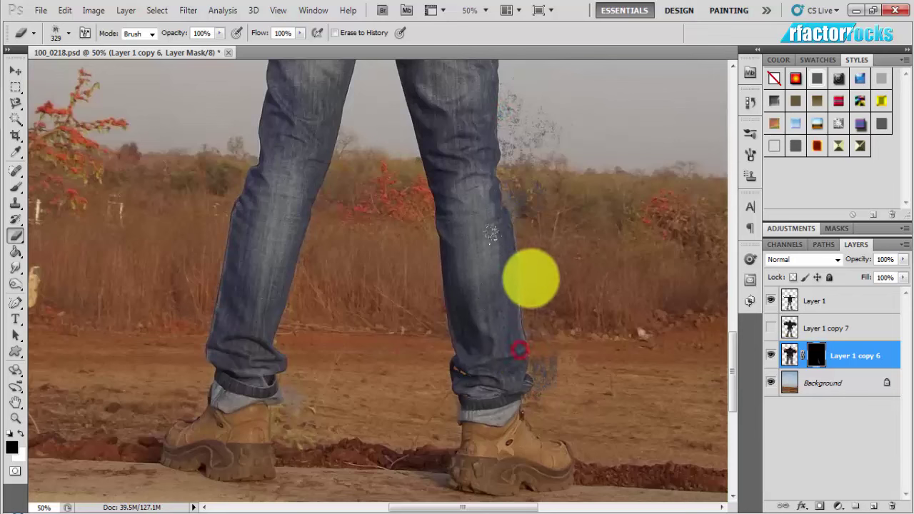
pyautogui.click(531, 270)
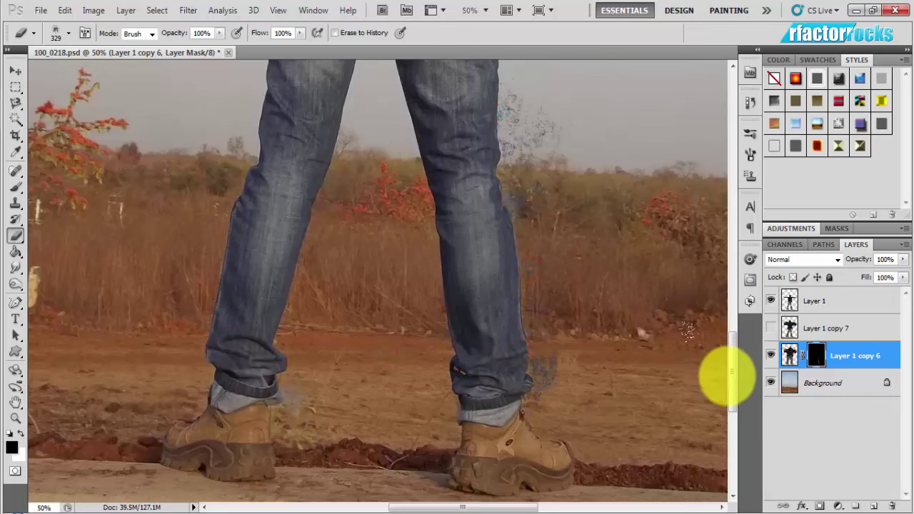
pyautogui.moveTo(730, 377); pyautogui.dragTo(730, 313)
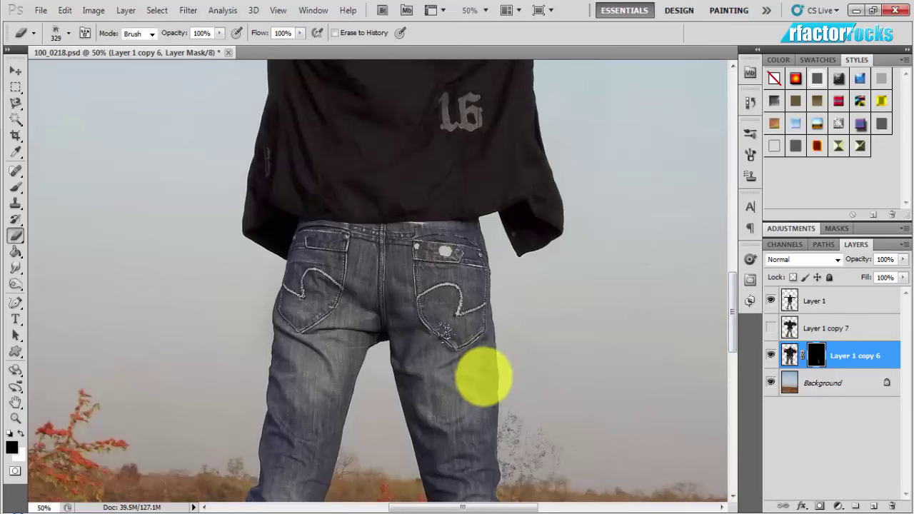
# Step: Paint splatter up the jeans' and shirt's right edge and over the right shoulder
pyautogui.moveTo(486, 377)
pyautogui.mouseDown()
pyautogui.moveTo(490, 257)
pyautogui.moveTo(515, 377)
pyautogui.moveTo(565, 163)
pyautogui.moveTo(516, 257)
pyautogui.mouseUp()
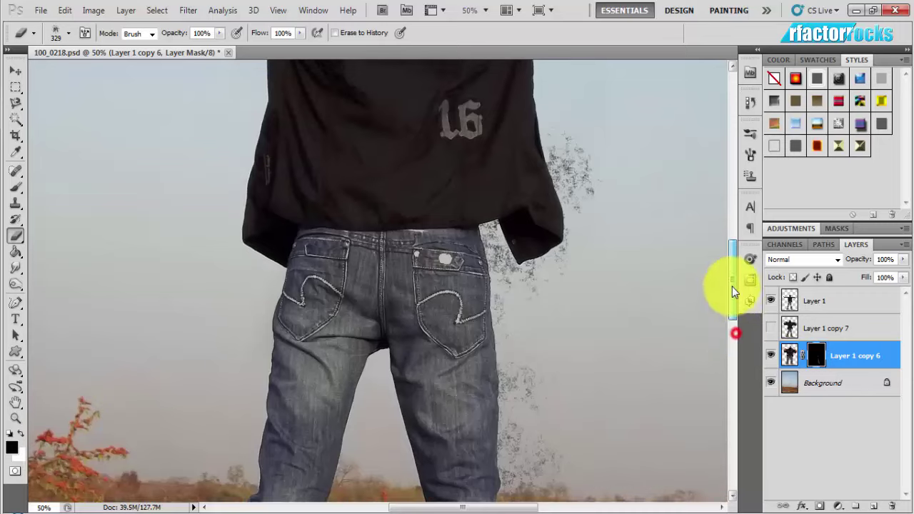
pyautogui.moveTo(734, 329); pyautogui.dragTo(734, 275)
pyautogui.moveTo(550, 398); pyautogui.dragTo(542, 342)
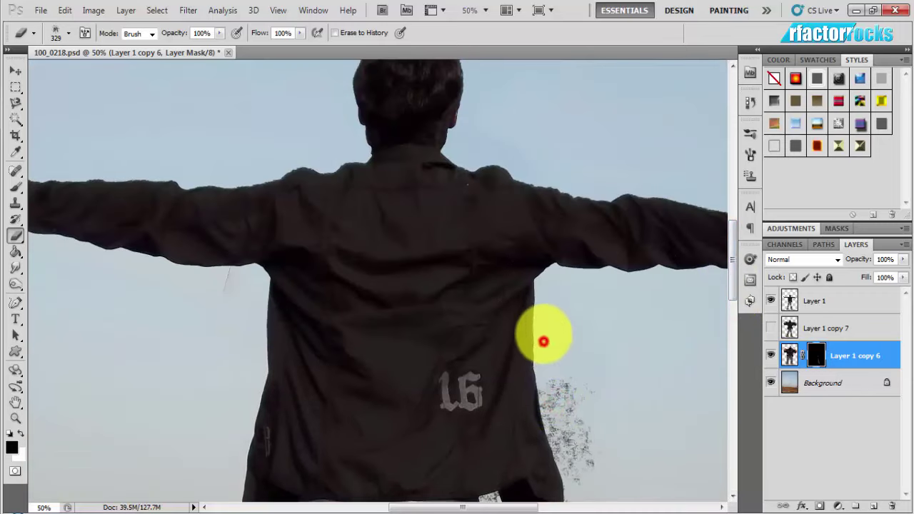
pyautogui.moveTo(553, 285)
pyautogui.mouseDown()
pyautogui.moveTo(532, 132)
pyautogui.moveTo(520, 173)
pyautogui.moveTo(470, 153)
pyautogui.mouseUp()
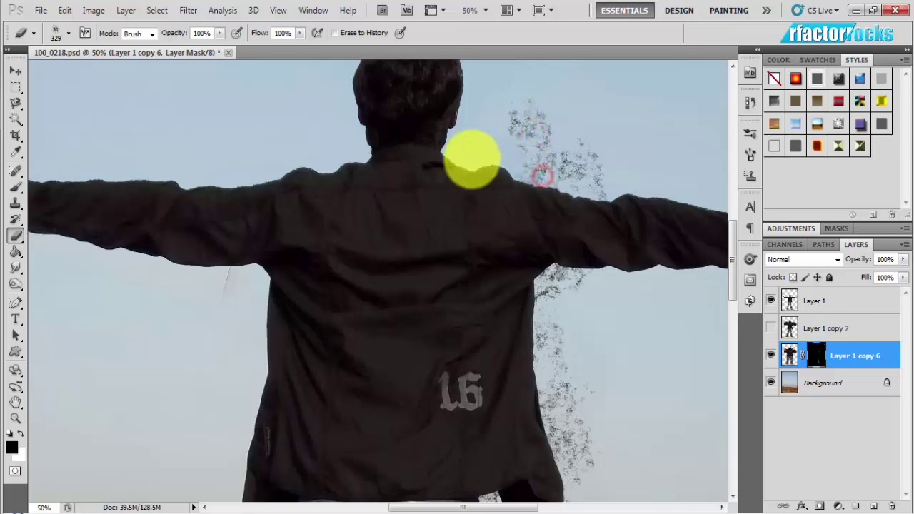
pyautogui.click(470, 156)
pyautogui.click(521, 183)
pyautogui.click(670, 285)
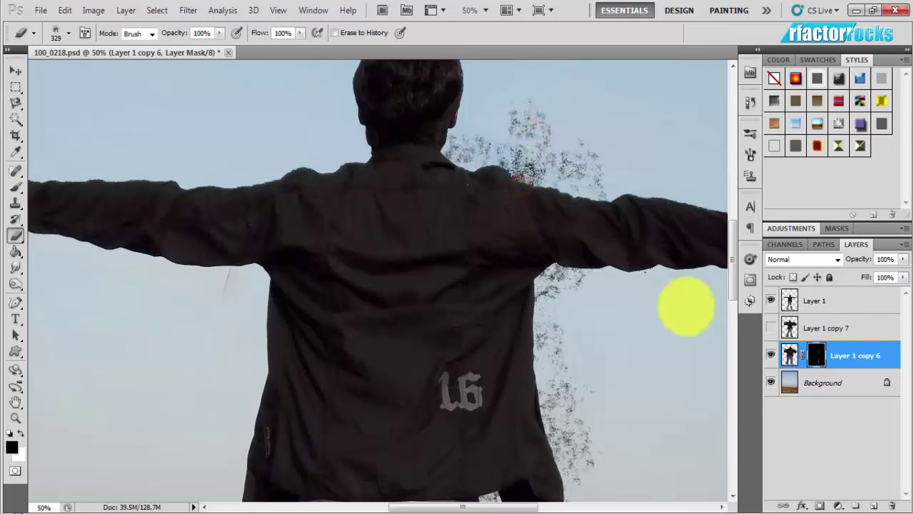
pyautogui.moveTo(733, 281); pyautogui.dragTo(733, 250)
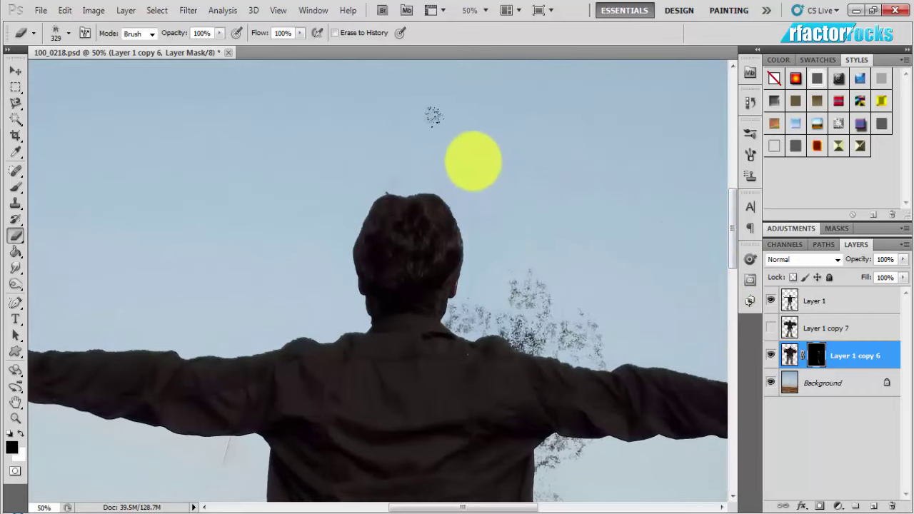
# Step: Dab splatter above the head and along its right side, neck and shoulder
pyautogui.click(473, 161)
pyautogui.click(437, 96)
pyautogui.click(424, 173)
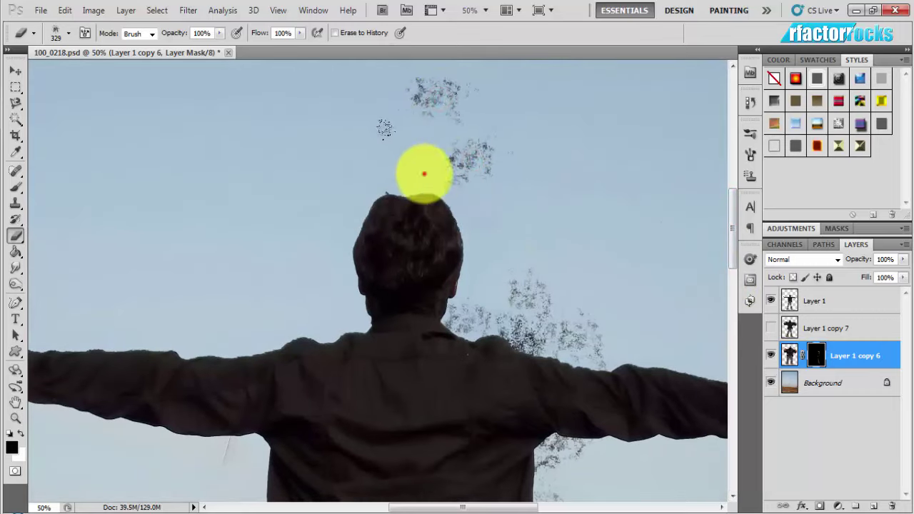
pyautogui.click(428, 236)
pyautogui.click(479, 308)
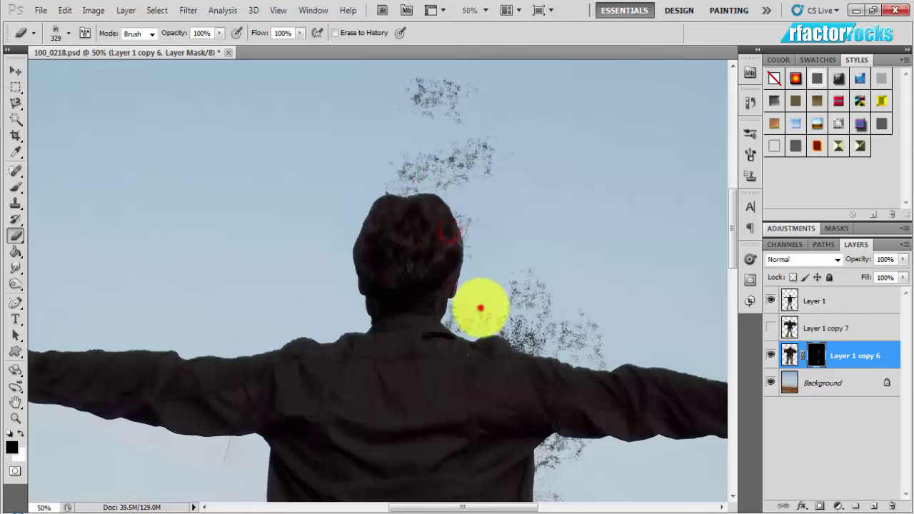
pyautogui.click(476, 322)
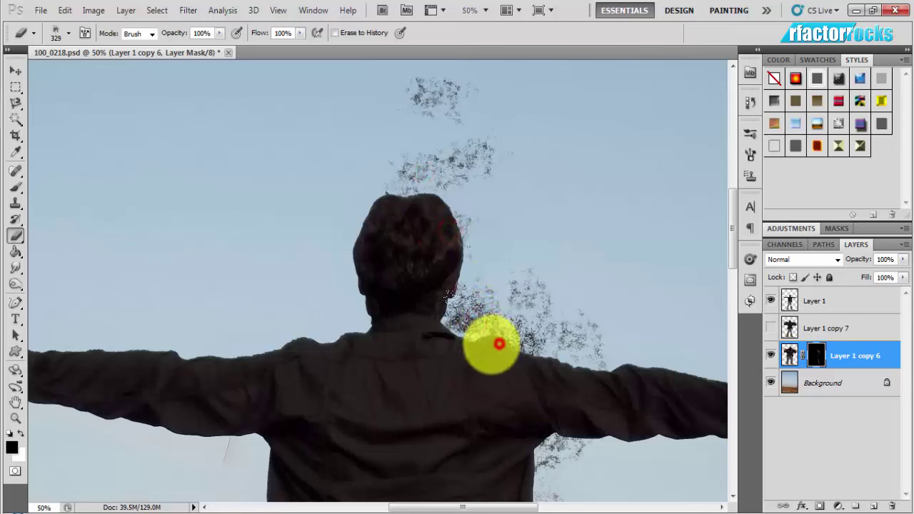
pyautogui.click(476, 345)
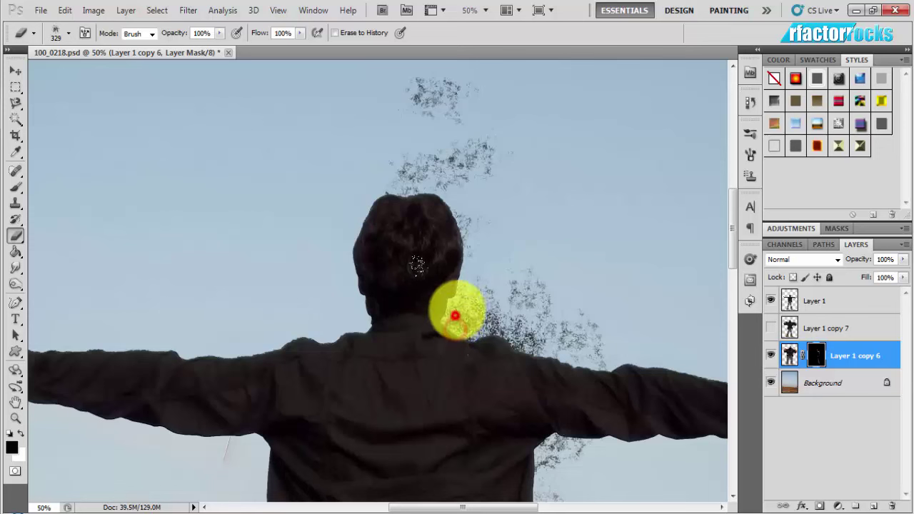
pyautogui.click(456, 312)
pyautogui.moveTo(465, 288); pyautogui.dragTo(448, 206)
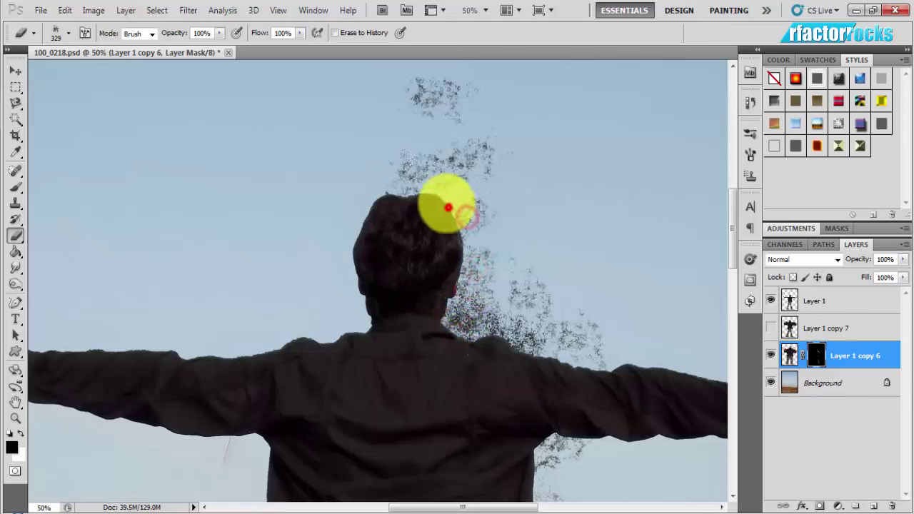
pyautogui.click(510, 251)
pyautogui.moveTo(555, 333); pyautogui.dragTo(503, 298)
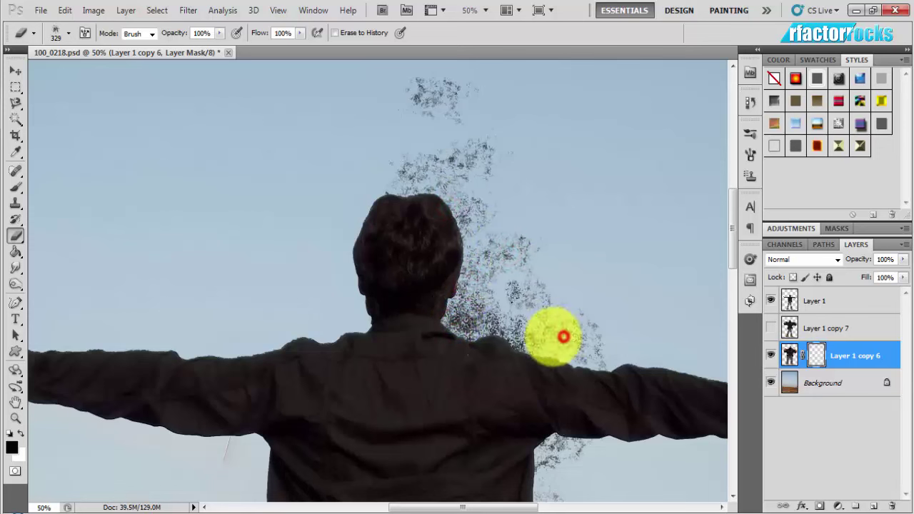
# Step: Scatter splatter left of the neck and head and along the left arm
pyautogui.click(362, 310)
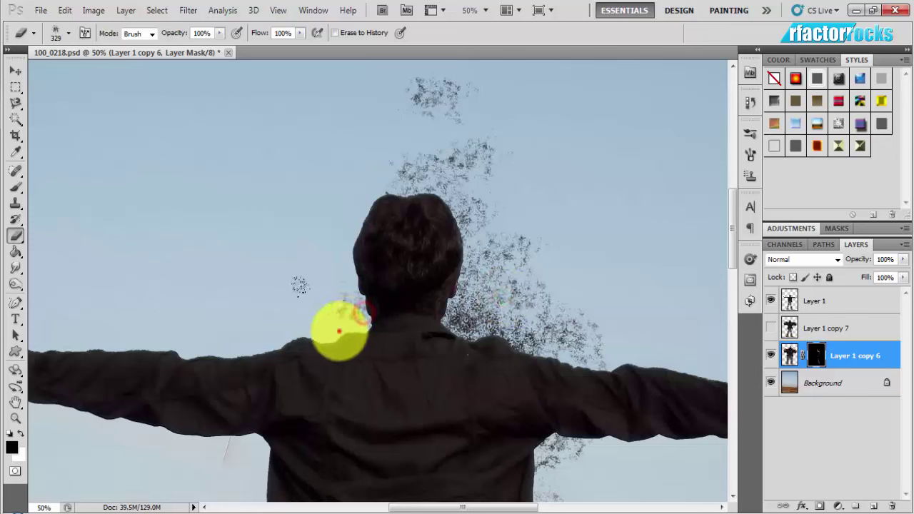
pyautogui.click(339, 330)
pyautogui.moveTo(323, 318)
pyautogui.mouseDown()
pyautogui.moveTo(346, 284)
pyautogui.moveTo(351, 225)
pyautogui.moveTo(381, 198)
pyautogui.moveTo(421, 127)
pyautogui.mouseUp()
pyautogui.click(352, 255)
pyautogui.click(265, 291)
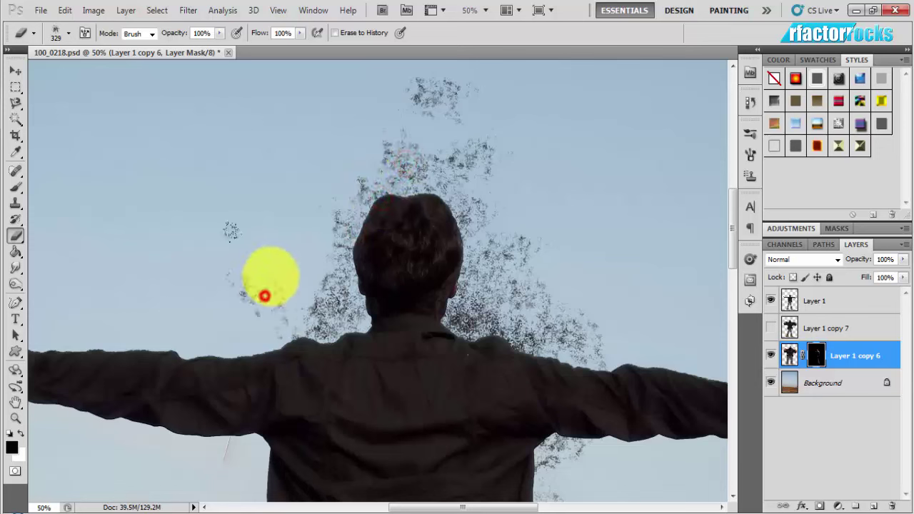
pyautogui.click(305, 249)
pyautogui.click(215, 331)
pyautogui.click(150, 336)
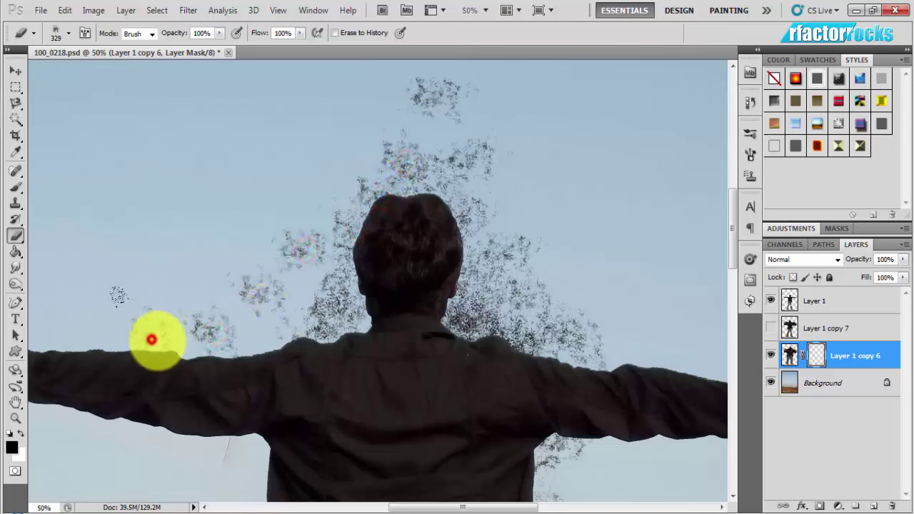
pyautogui.click(208, 345)
pyautogui.moveTo(208, 345)
pyautogui.mouseDown()
pyautogui.moveTo(317, 344)
pyautogui.moveTo(362, 328)
pyautogui.mouseUp()
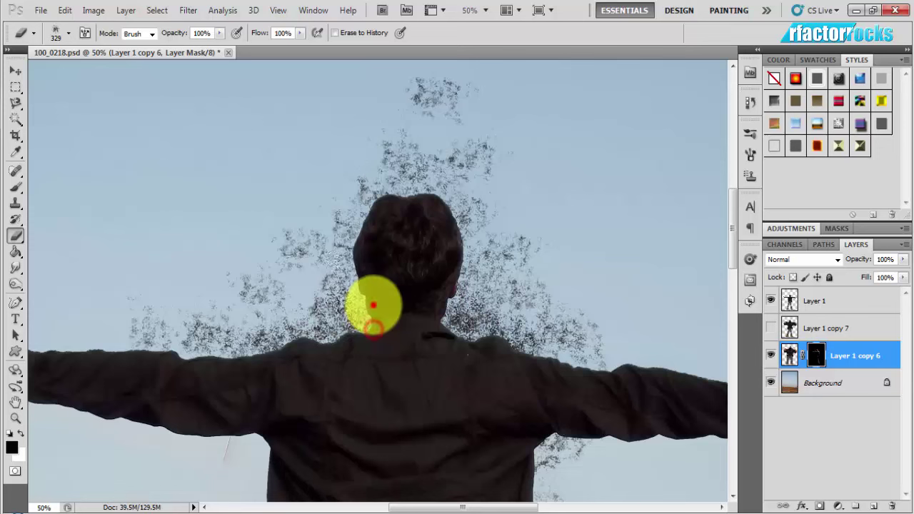
# Step: Brush Layer 1 copy 6's mask to reveal particles along the neck, hair edge and beside the head
pyautogui.moveTo(368, 329); pyautogui.dragTo(371, 259)
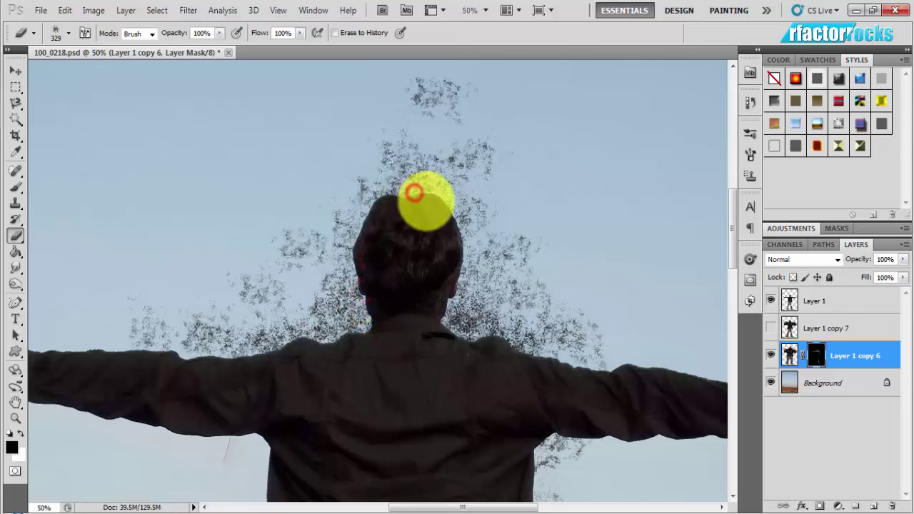
pyautogui.moveTo(446, 204)
pyautogui.mouseDown()
pyautogui.moveTo(457, 217)
pyautogui.moveTo(460, 323)
pyautogui.mouseUp()
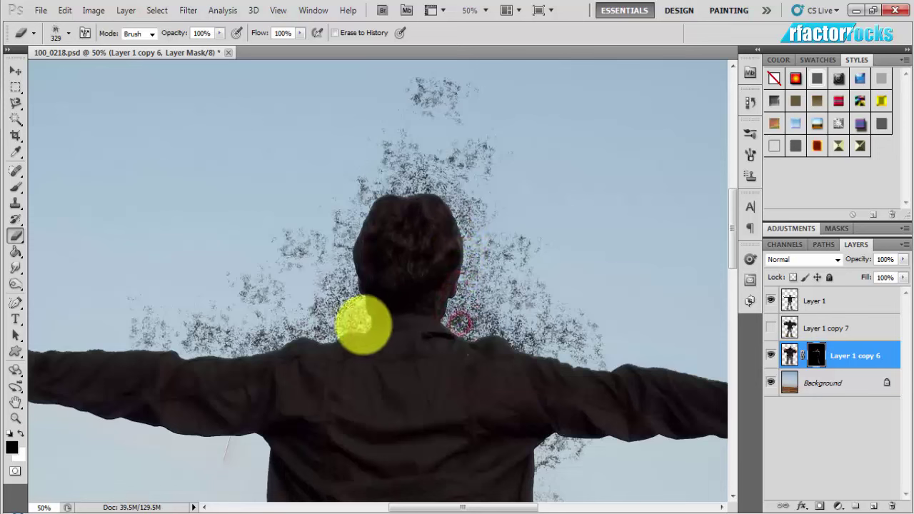
pyautogui.moveTo(363, 322)
pyautogui.mouseDown()
pyautogui.moveTo(242, 356)
pyautogui.moveTo(103, 351)
pyautogui.moveTo(269, 326)
pyautogui.moveTo(305, 286)
pyautogui.moveTo(296, 321)
pyautogui.moveTo(241, 322)
pyautogui.moveTo(228, 296)
pyautogui.moveTo(245, 240)
pyautogui.moveTo(265, 245)
pyautogui.mouseUp()
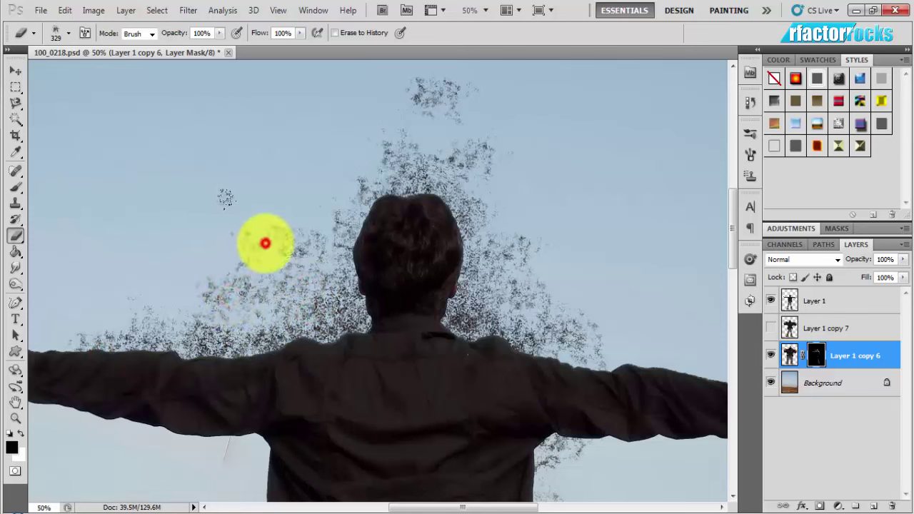
pyautogui.moveTo(324, 207); pyautogui.dragTo(298, 243)
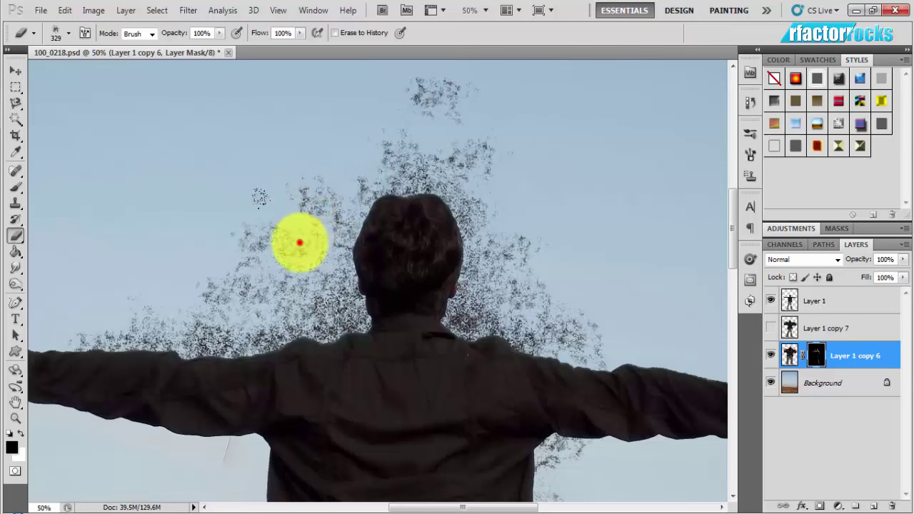
pyautogui.moveTo(351, 210); pyautogui.dragTo(422, 141)
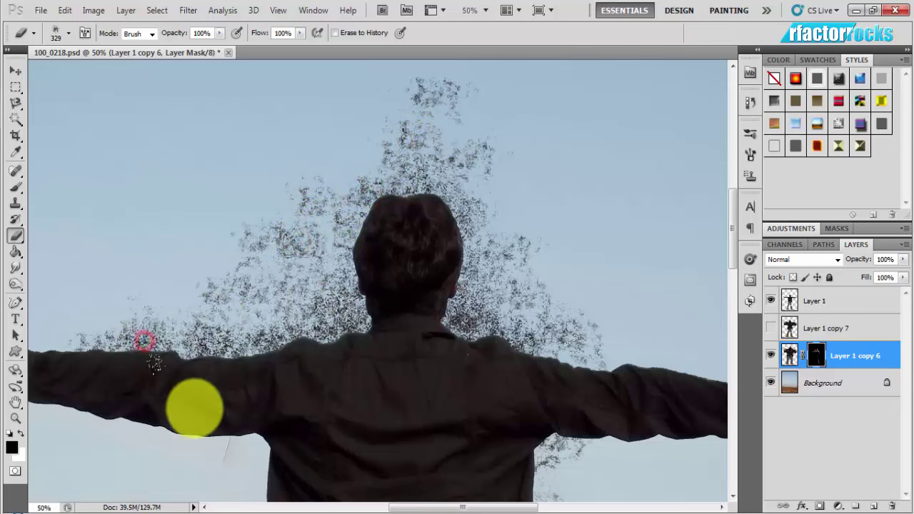
pyautogui.moveTo(409, 511); pyautogui.dragTo(377, 509)
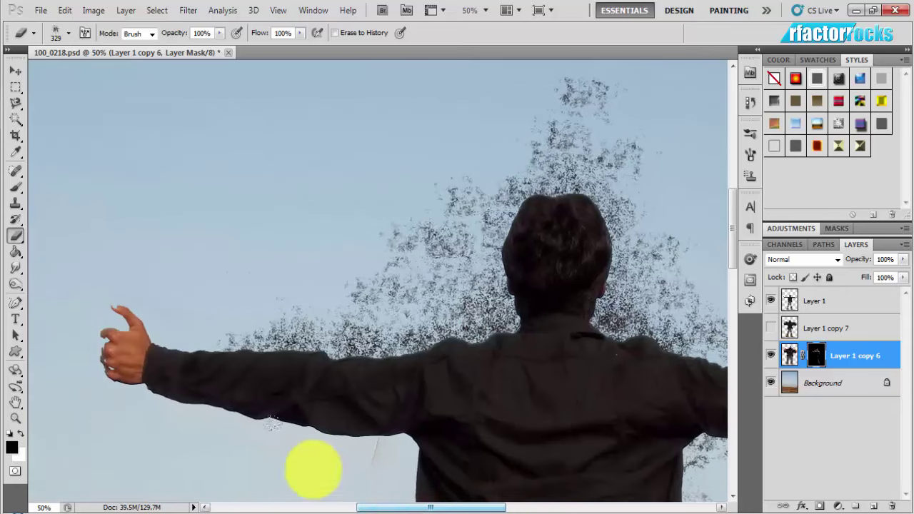
# Step: Reveal scatter in the sky above the left arm, near the head and beside the thumb
pyautogui.moveTo(227, 377)
pyautogui.mouseDown()
pyautogui.moveTo(149, 321)
pyautogui.moveTo(164, 307)
pyautogui.moveTo(149, 271)
pyautogui.moveTo(176, 263)
pyautogui.moveTo(211, 322)
pyautogui.moveTo(239, 326)
pyautogui.moveTo(345, 296)
pyautogui.mouseUp()
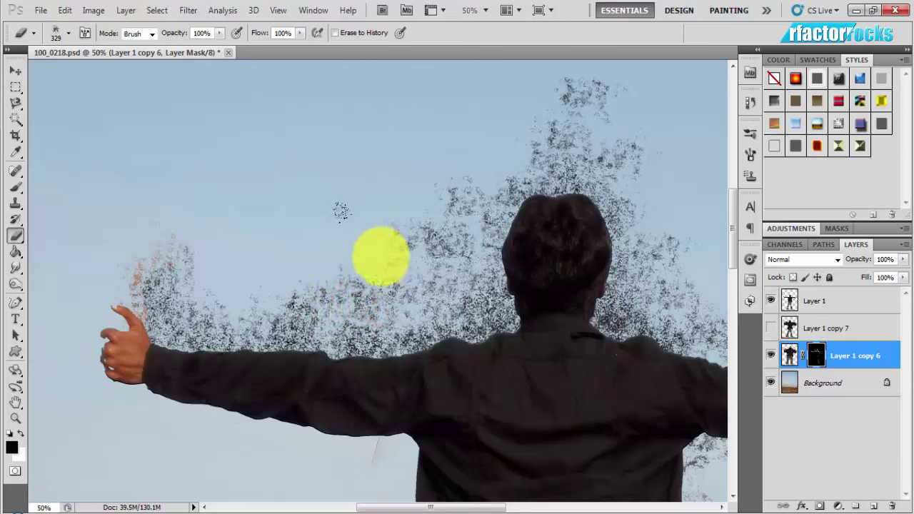
pyautogui.moveTo(380, 257); pyautogui.dragTo(298, 271)
pyautogui.moveTo(240, 287)
pyautogui.mouseDown()
pyautogui.moveTo(229, 273)
pyautogui.moveTo(343, 253)
pyautogui.moveTo(393, 229)
pyautogui.moveTo(408, 273)
pyautogui.mouseUp()
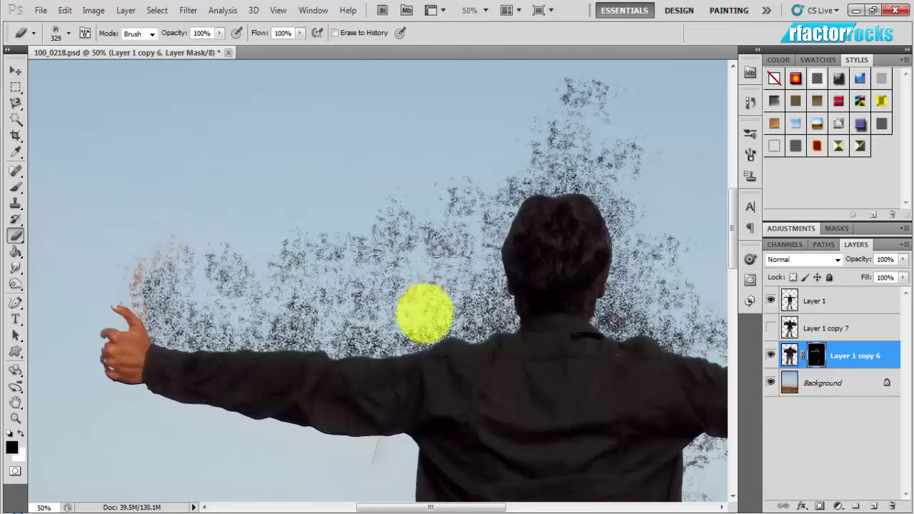
pyautogui.moveTo(425, 312); pyautogui.dragTo(445, 307)
pyautogui.moveTo(481, 261); pyautogui.dragTo(483, 263)
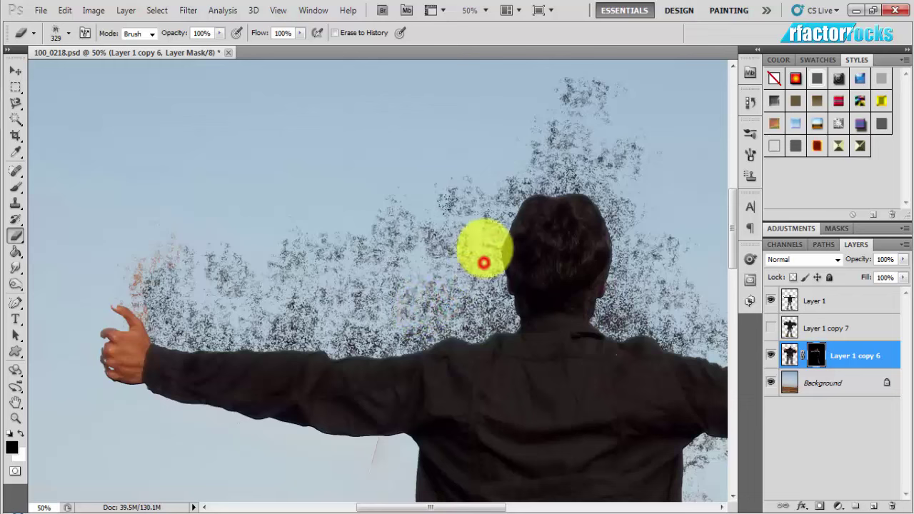
pyautogui.click(511, 182)
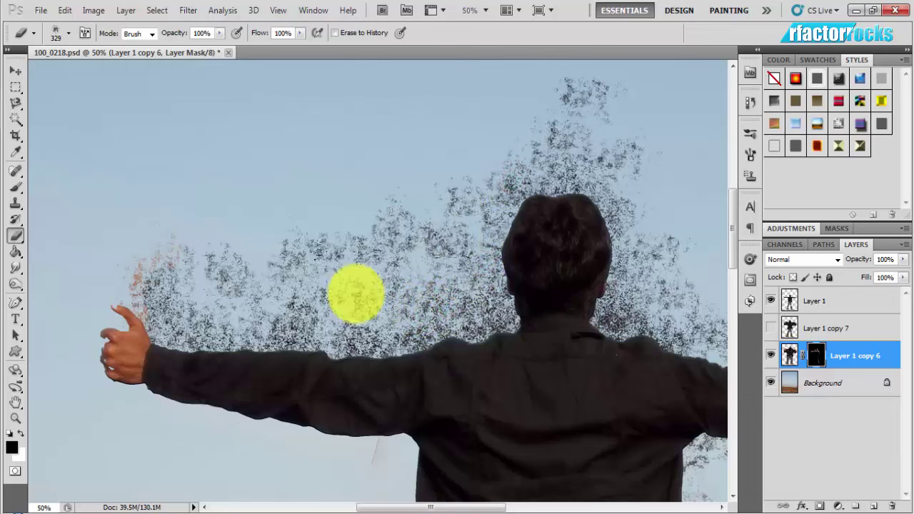
pyautogui.moveTo(250, 332)
pyautogui.mouseDown()
pyautogui.moveTo(163, 335)
pyautogui.moveTo(178, 331)
pyautogui.mouseUp()
pyautogui.click(210, 295)
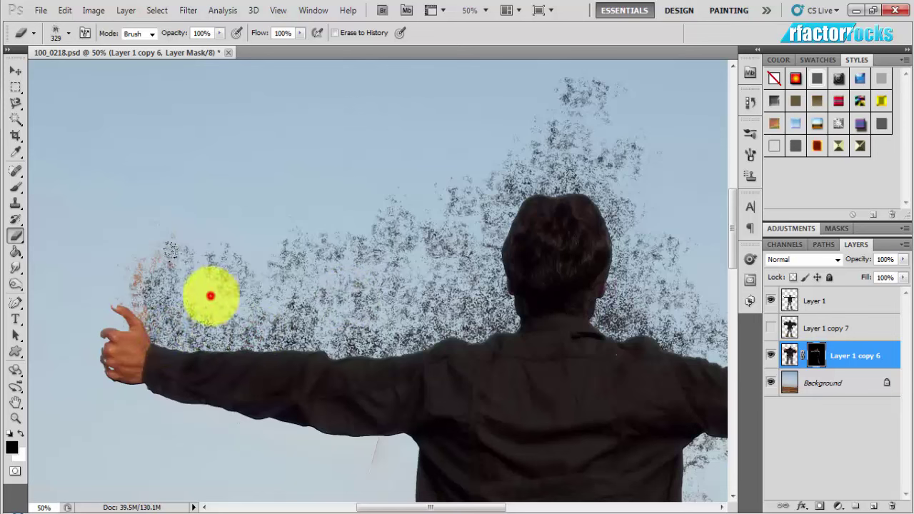
# Step: Paint particles along the upper arm, from shoulder to neck, and along the jacket edge
pyautogui.moveTo(301, 308)
pyautogui.mouseDown()
pyautogui.moveTo(359, 340)
pyautogui.moveTo(421, 328)
pyautogui.mouseUp()
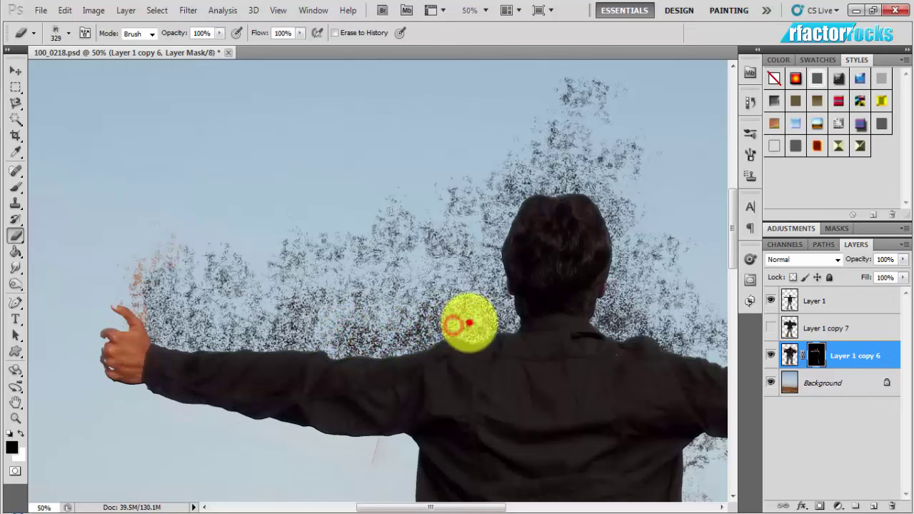
pyautogui.moveTo(439, 326); pyautogui.dragTo(494, 310)
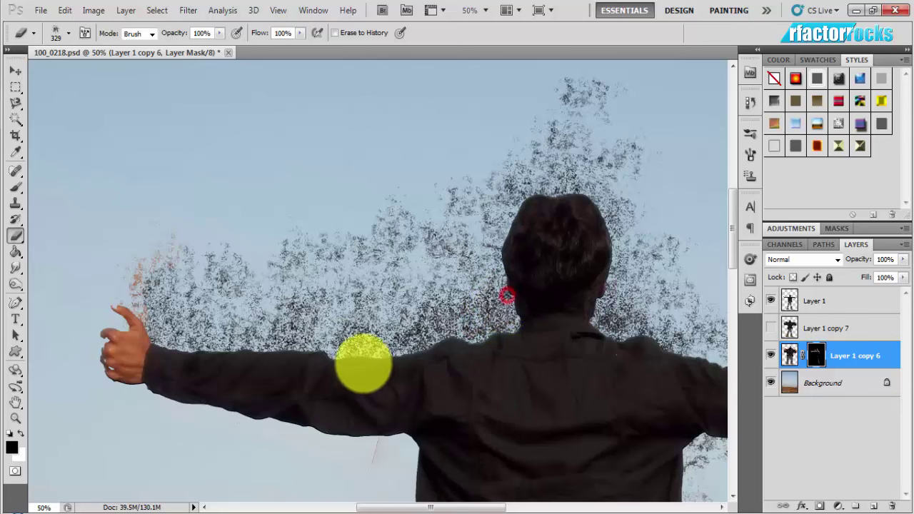
pyautogui.moveTo(351, 355)
pyautogui.mouseDown()
pyautogui.moveTo(184, 333)
pyautogui.moveTo(358, 298)
pyautogui.moveTo(409, 320)
pyautogui.moveTo(451, 296)
pyautogui.moveTo(462, 262)
pyautogui.moveTo(571, 272)
pyautogui.moveTo(632, 302)
pyautogui.mouseUp()
pyautogui.moveTo(504, 381)
pyautogui.mouseDown()
pyautogui.moveTo(429, 425)
pyautogui.moveTo(423, 459)
pyautogui.mouseUp()
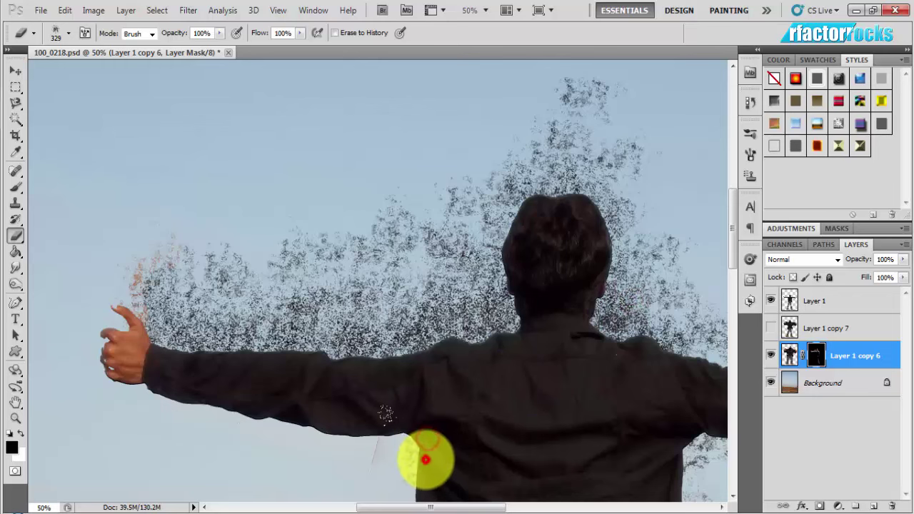
pyautogui.click(733, 272)
pyautogui.moveTo(443, 353)
pyautogui.mouseDown()
pyautogui.moveTo(424, 388)
pyautogui.moveTo(380, 418)
pyautogui.moveTo(361, 403)
pyautogui.mouseUp()
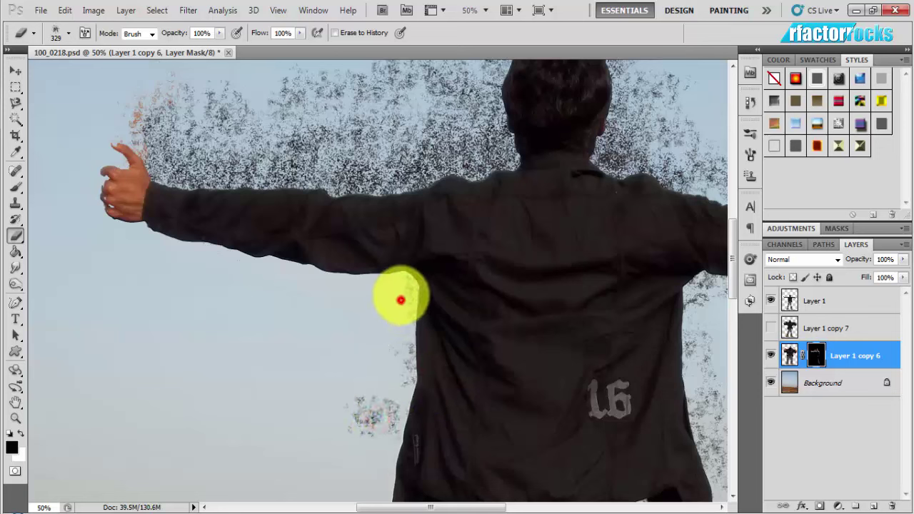
# Step: Paint speckles along the arm edge, down the jacket's left edge, hem and jeans' left hip
pyautogui.moveTo(401, 300); pyautogui.dragTo(394, 255)
pyautogui.moveTo(388, 419); pyautogui.dragTo(404, 403)
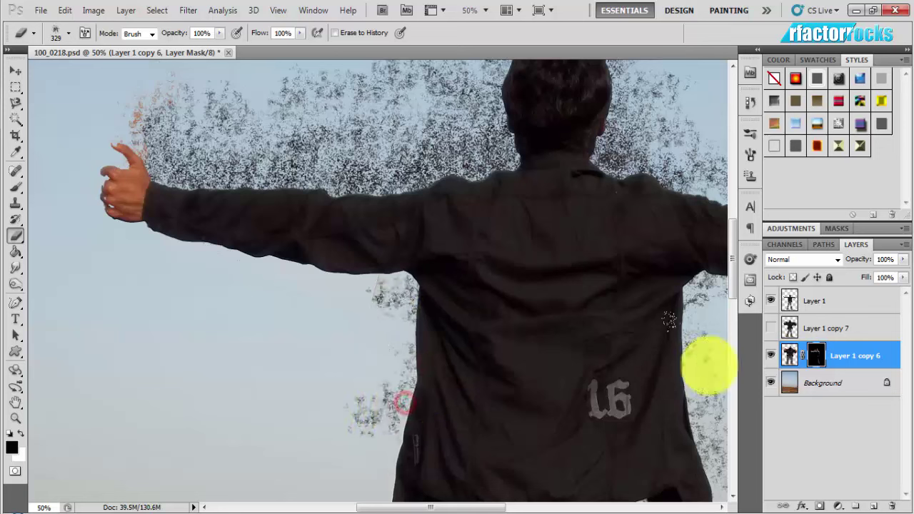
pyautogui.scroll(-5, 736, 299)
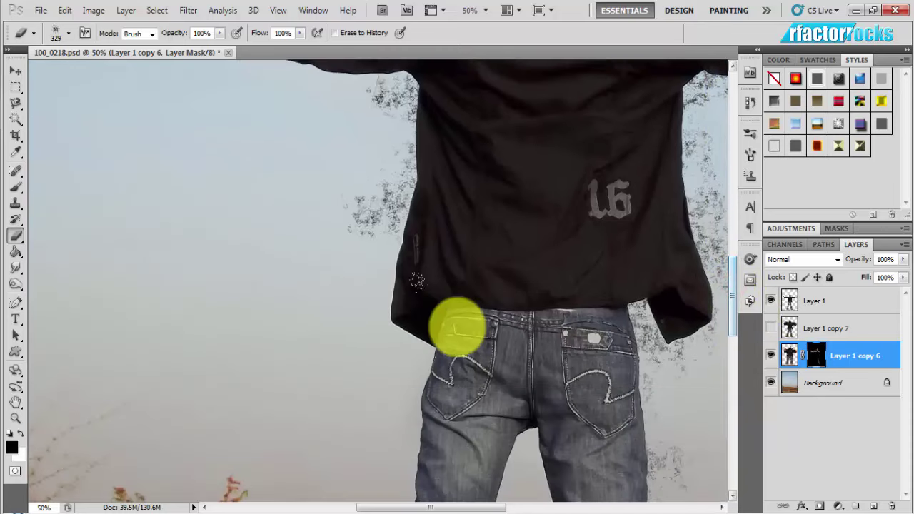
pyautogui.click(382, 292)
pyautogui.moveTo(391, 245); pyautogui.dragTo(402, 147)
pyautogui.moveTo(420, 361)
pyautogui.mouseDown()
pyautogui.moveTo(405, 308)
pyautogui.moveTo(418, 133)
pyautogui.mouseUp()
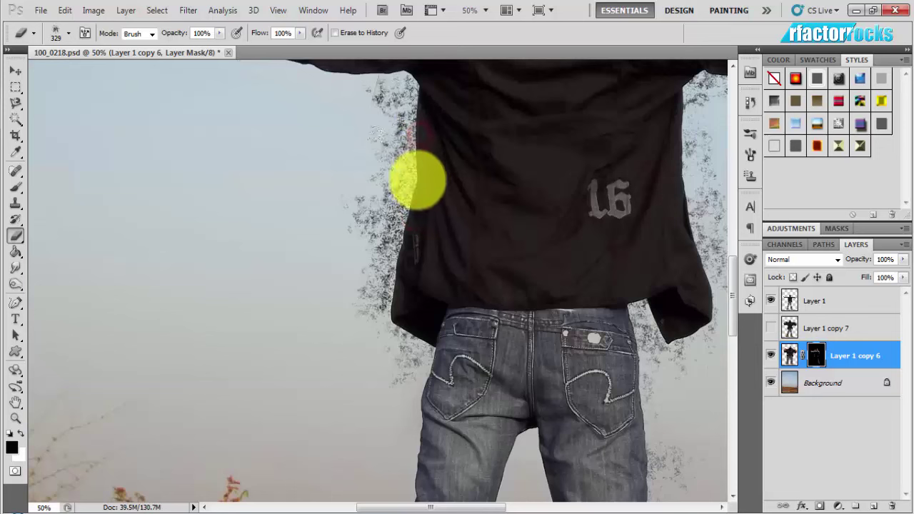
pyautogui.click(431, 355)
pyautogui.moveTo(431, 354)
pyautogui.mouseDown()
pyautogui.moveTo(430, 448)
pyautogui.moveTo(434, 377)
pyautogui.moveTo(445, 363)
pyautogui.mouseUp()
pyautogui.click(628, 385)
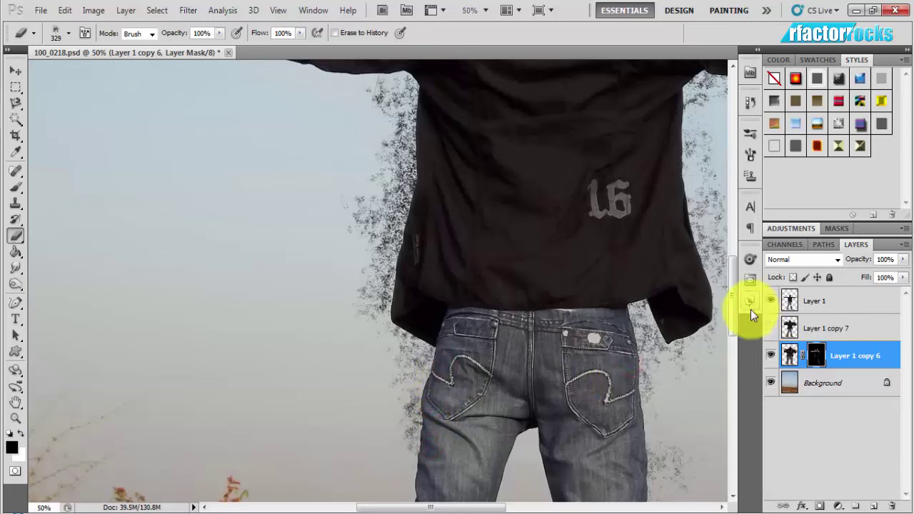
# Step: Scatter speckles along the left and right jeans edges near the top of the legs
pyautogui.moveTo(738, 314); pyautogui.dragTo(737, 343)
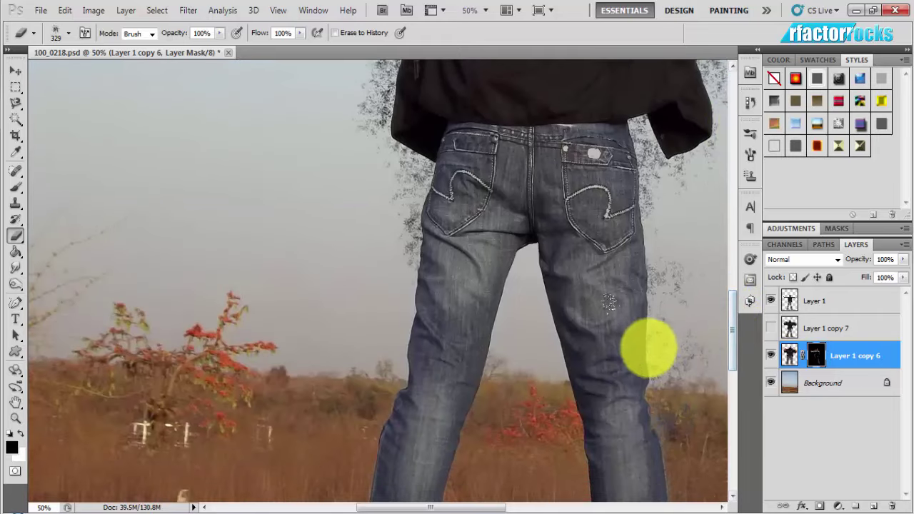
pyautogui.moveTo(415, 330); pyautogui.dragTo(394, 308)
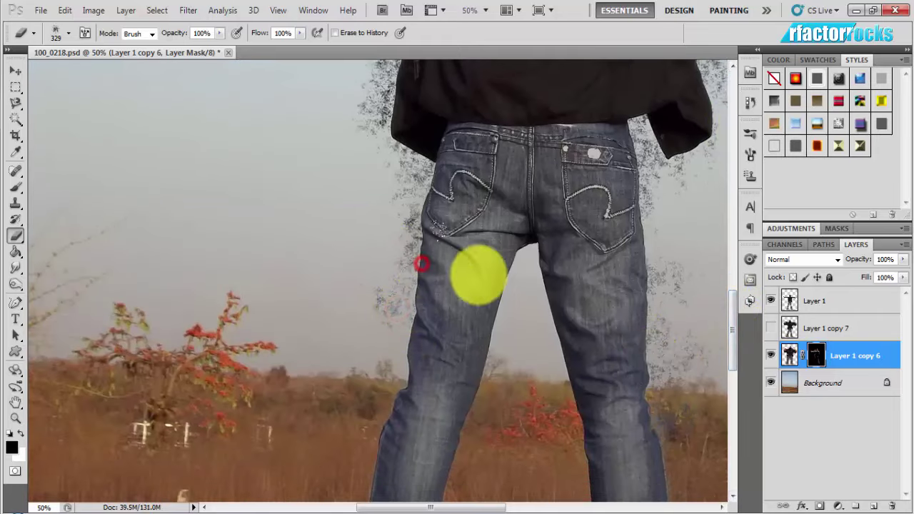
pyautogui.moveTo(476, 274); pyautogui.dragTo(511, 280)
pyautogui.click(678, 300)
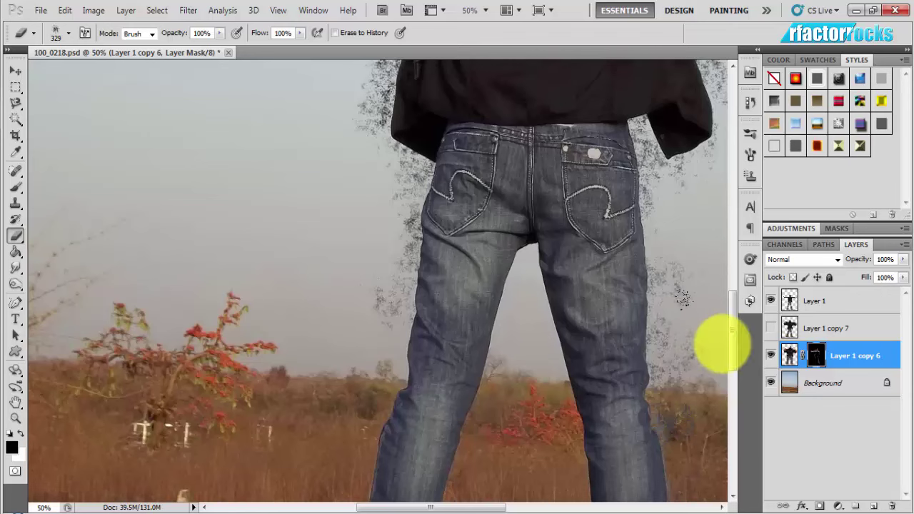
# Step: Paint speckles down both jeans legs and across the left and right boots
pyautogui.moveTo(735, 348); pyautogui.dragTo(734, 397)
pyautogui.moveTo(360, 328); pyautogui.dragTo(399, 217)
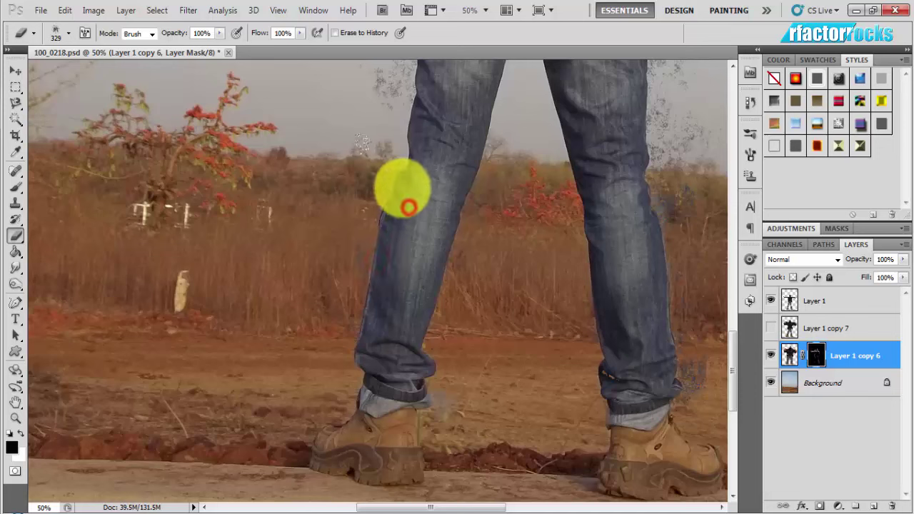
pyautogui.moveTo(404, 126); pyautogui.dragTo(393, 214)
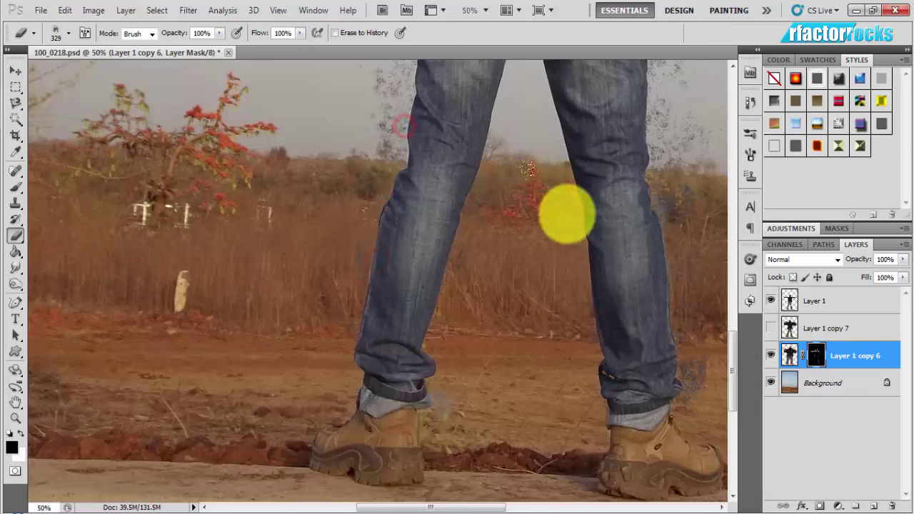
pyautogui.moveTo(661, 260); pyautogui.dragTo(679, 309)
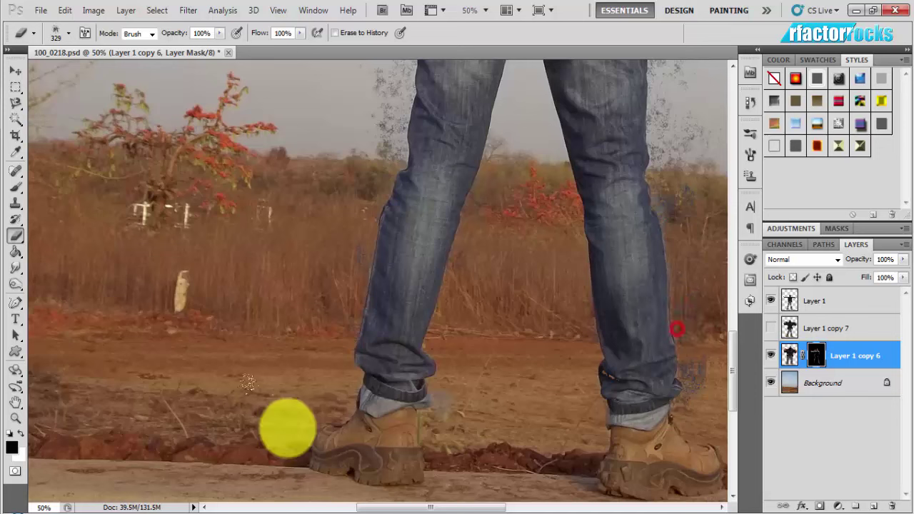
pyautogui.moveTo(349, 434)
pyautogui.mouseDown()
pyautogui.moveTo(343, 391)
pyautogui.moveTo(350, 406)
pyautogui.moveTo(363, 358)
pyautogui.mouseUp()
pyautogui.moveTo(384, 424)
pyautogui.mouseDown()
pyautogui.moveTo(324, 411)
pyautogui.moveTo(351, 408)
pyautogui.mouseUp()
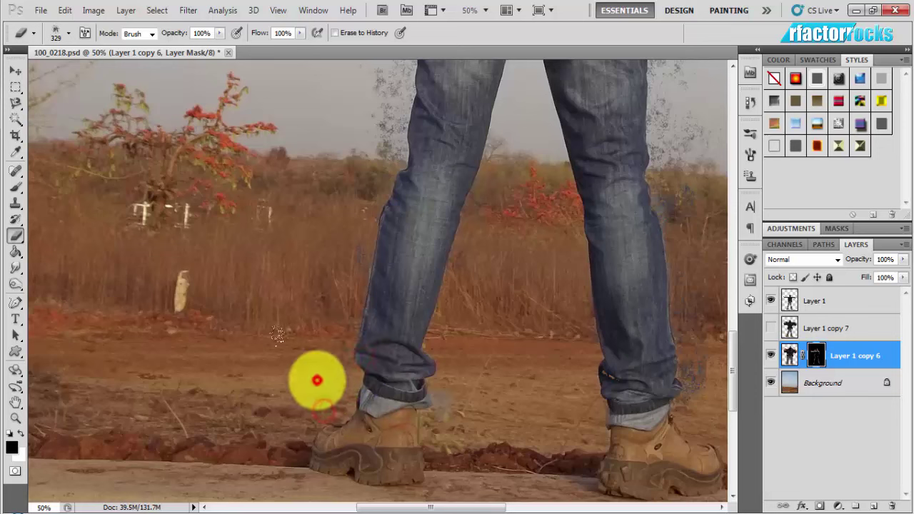
pyautogui.moveTo(632, 432)
pyautogui.mouseDown()
pyautogui.moveTo(683, 422)
pyautogui.moveTo(690, 387)
pyautogui.moveTo(641, 436)
pyautogui.moveTo(725, 369)
pyautogui.mouseUp()
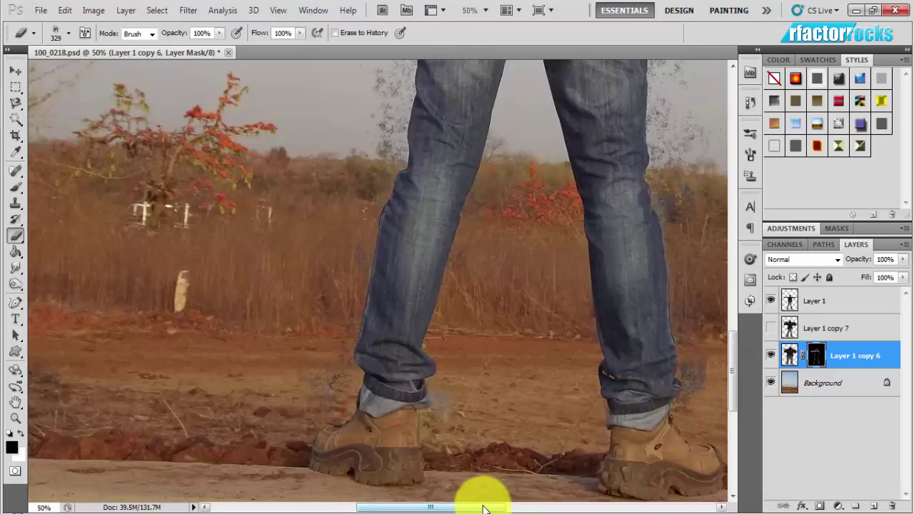
# Step: Brush faint scatter along the shoulder and the top of the right arm toward the hand
pyautogui.moveTo(432, 507); pyautogui.dragTo(482, 507)
pyautogui.moveTo(734, 380); pyautogui.dragTo(737, 238)
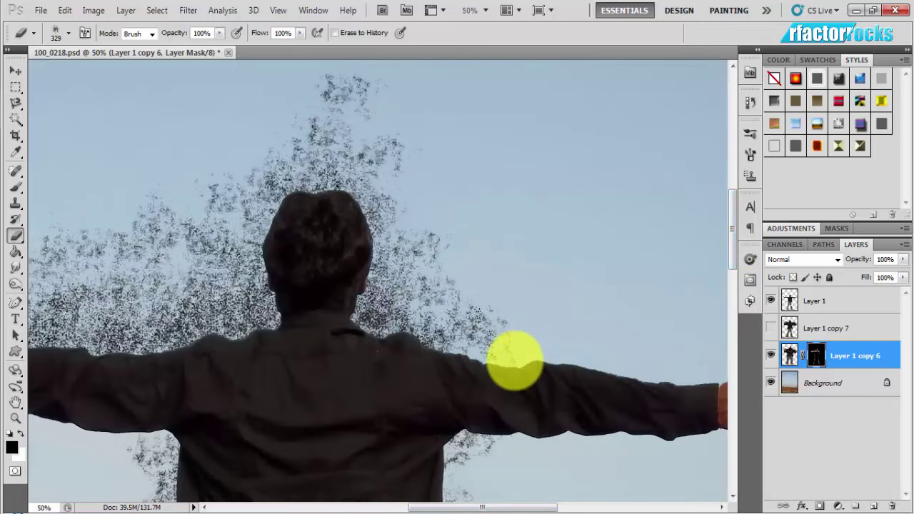
pyautogui.moveTo(514, 360); pyautogui.dragTo(446, 341)
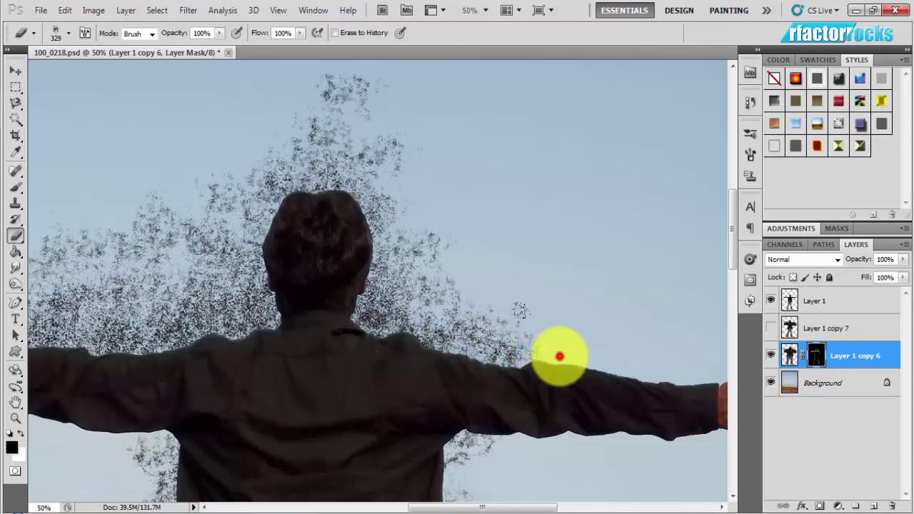
pyautogui.moveTo(446, 341); pyautogui.dragTo(559, 355)
pyautogui.moveTo(465, 357); pyautogui.dragTo(427, 308)
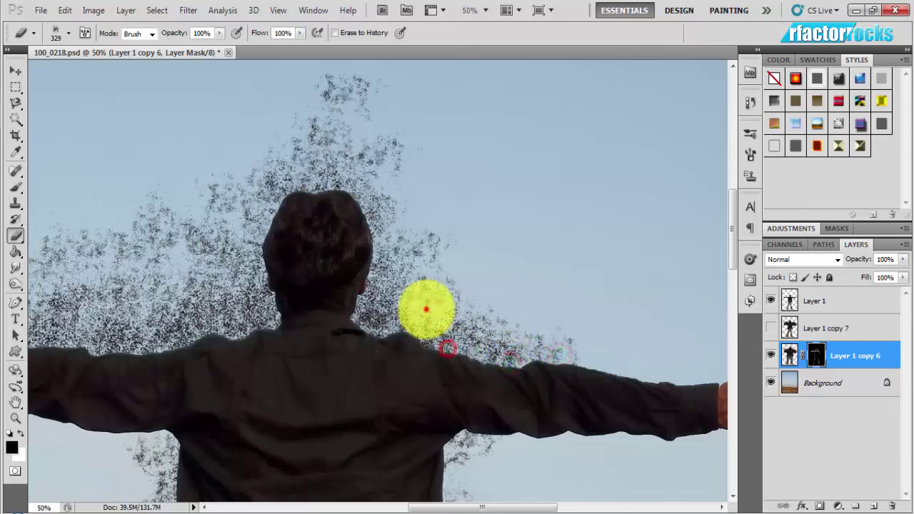
pyautogui.click(510, 316)
pyautogui.moveTo(600, 360); pyautogui.dragTo(674, 388)
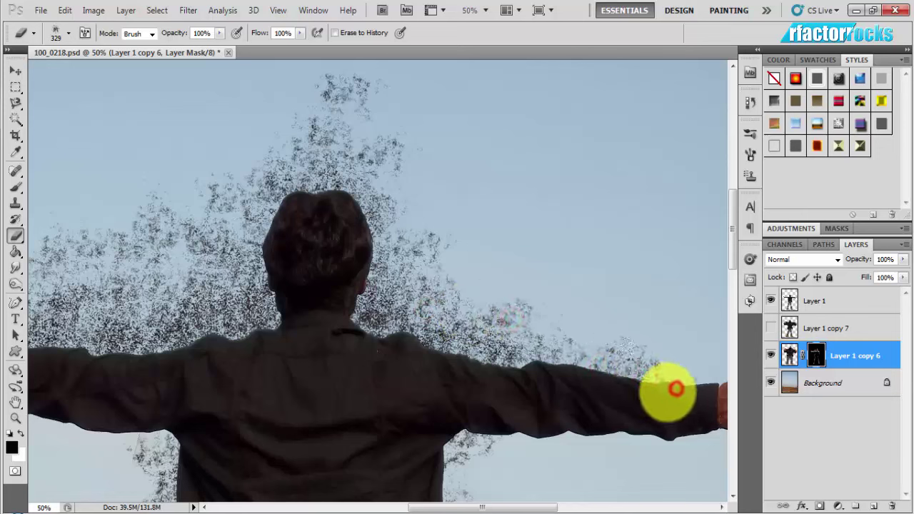
pyautogui.click(566, 374)
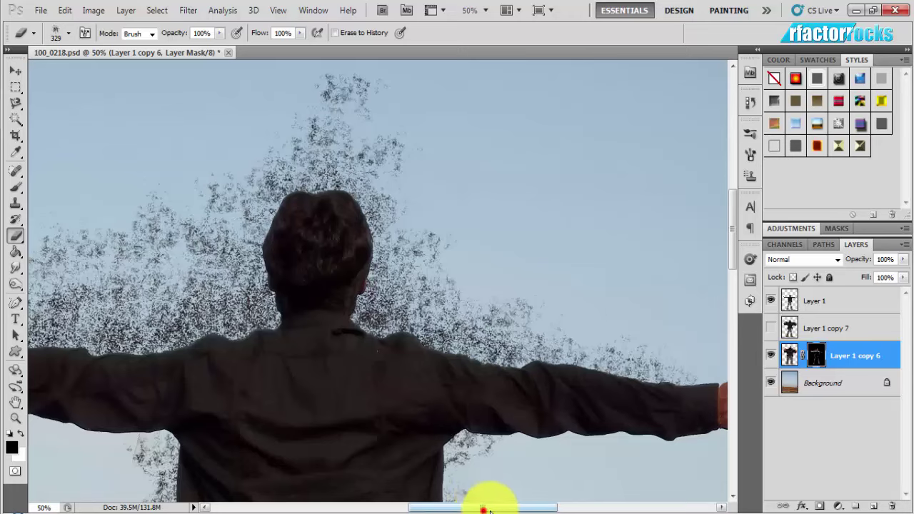
# Step: Dab particles around the wrist, above the hand and into the sky above the arm
pyautogui.moveTo(483, 509); pyautogui.dragTo(522, 509)
pyautogui.click(533, 393)
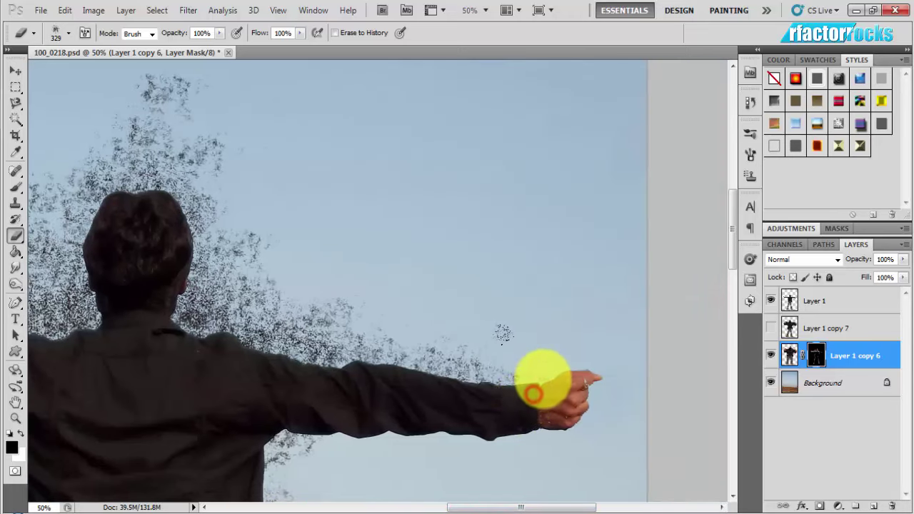
pyautogui.click(552, 371)
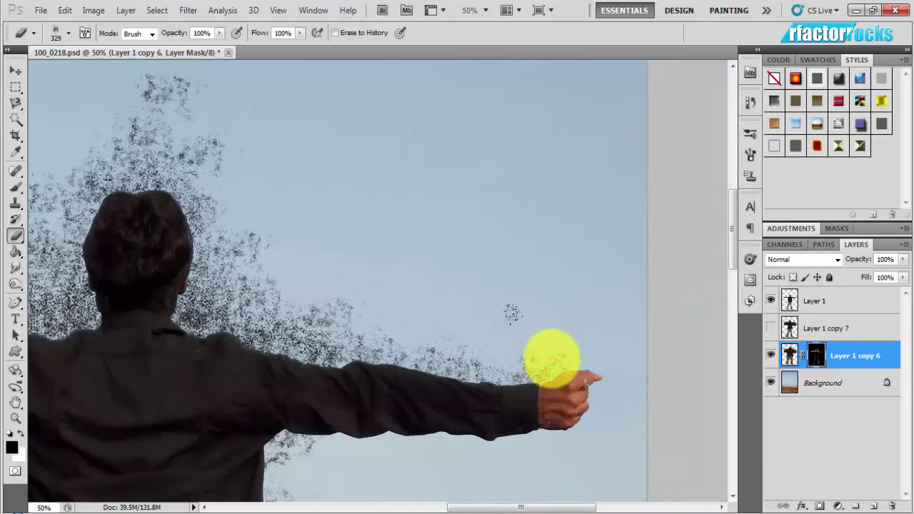
pyautogui.click(540, 353)
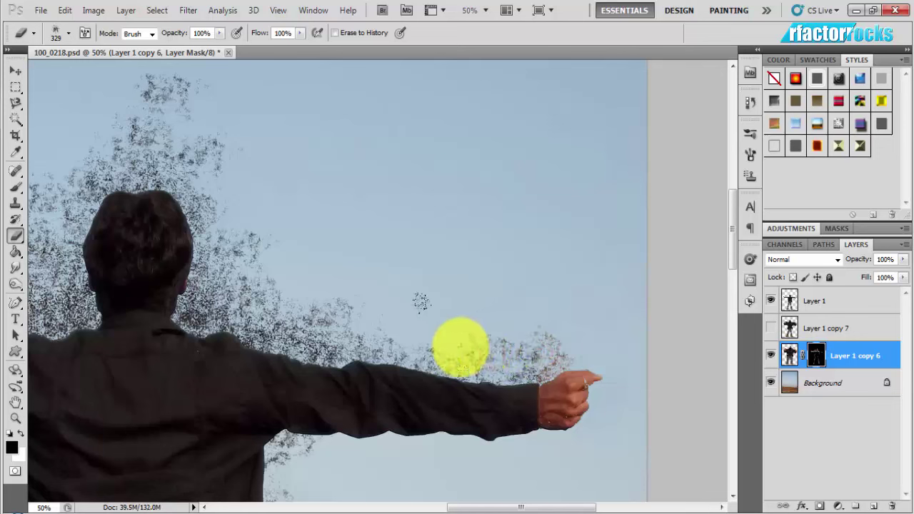
pyautogui.click(444, 343)
pyautogui.click(408, 329)
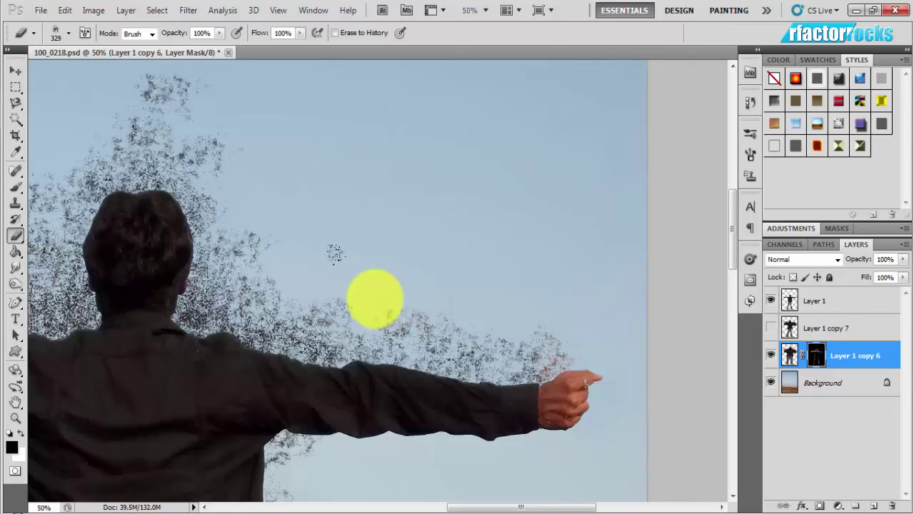
pyautogui.click(374, 298)
pyautogui.click(326, 276)
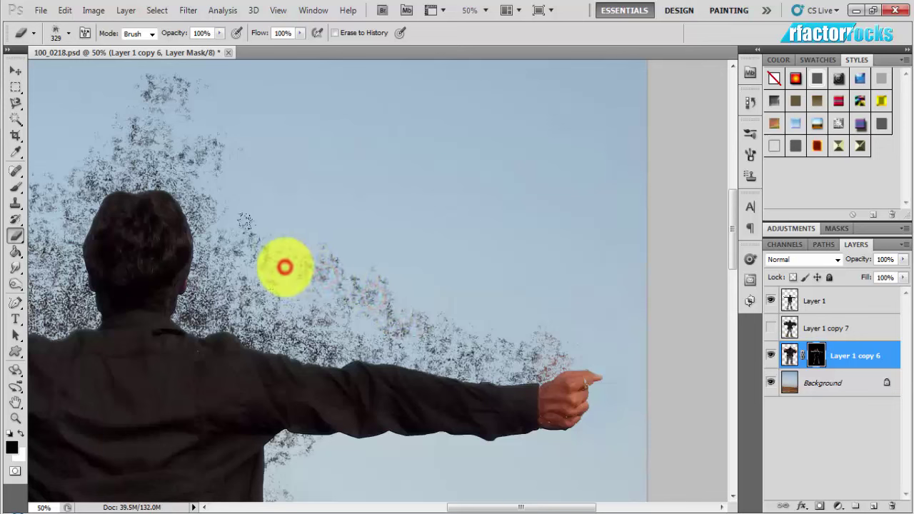
pyautogui.click(235, 210)
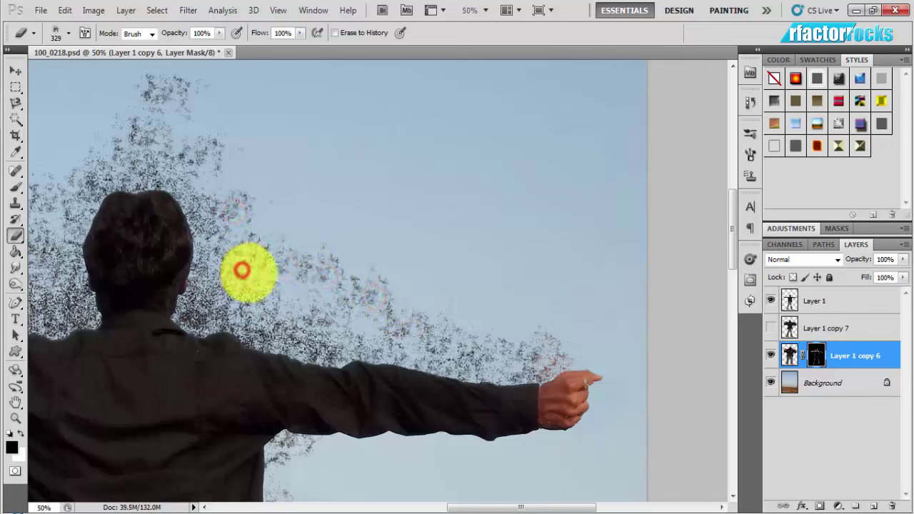
# Step: Dab a line of specks along the top of the arm and forearm out to the hand
pyautogui.click(274, 298)
pyautogui.click(316, 320)
pyautogui.click(350, 338)
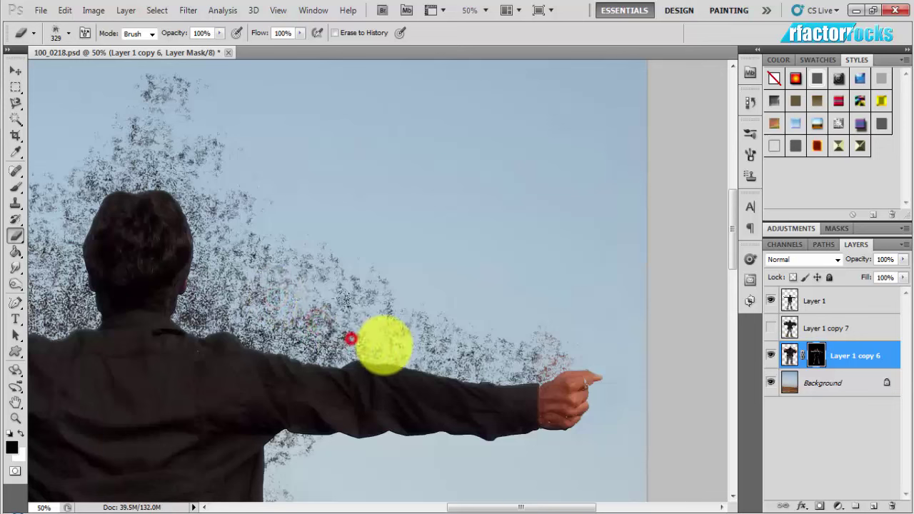
pyautogui.click(384, 343)
pyautogui.click(417, 361)
pyautogui.click(460, 367)
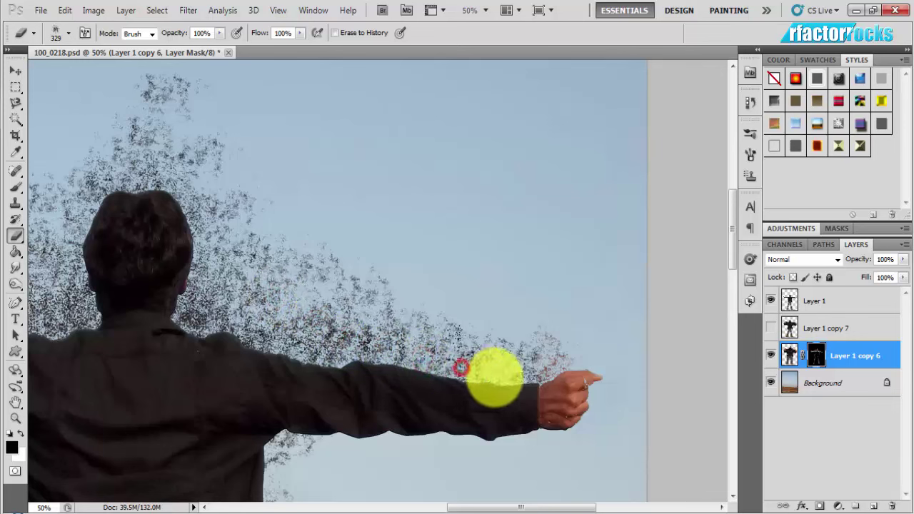
pyautogui.click(494, 377)
pyautogui.click(525, 376)
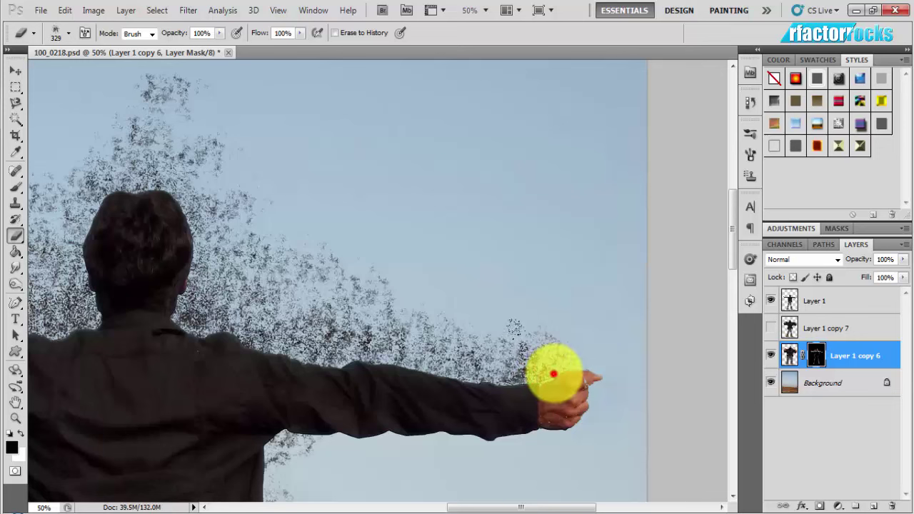
pyautogui.click(553, 373)
pyautogui.click(564, 370)
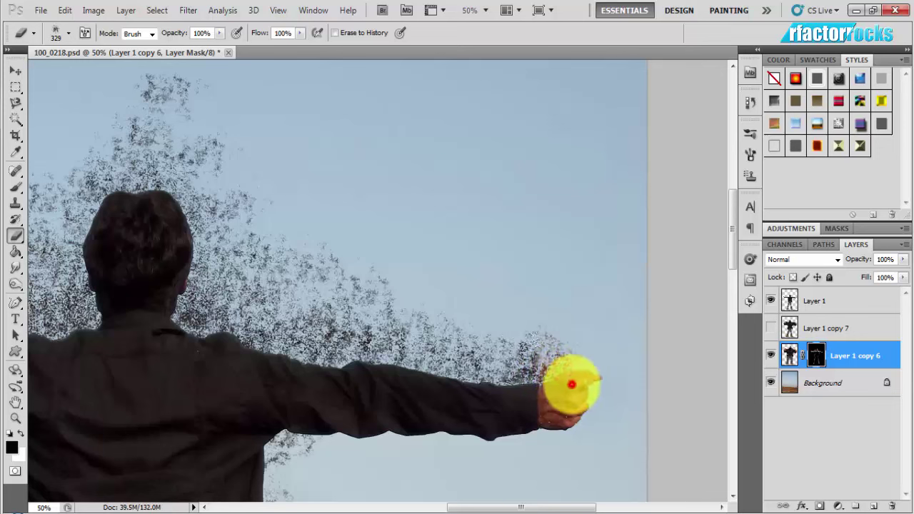
# Step: Paint particles back along the arm and up from the shoulder to above the head
pyautogui.moveTo(571, 384)
pyautogui.mouseDown()
pyautogui.moveTo(514, 400)
pyautogui.moveTo(326, 373)
pyautogui.mouseUp()
pyautogui.click(321, 372)
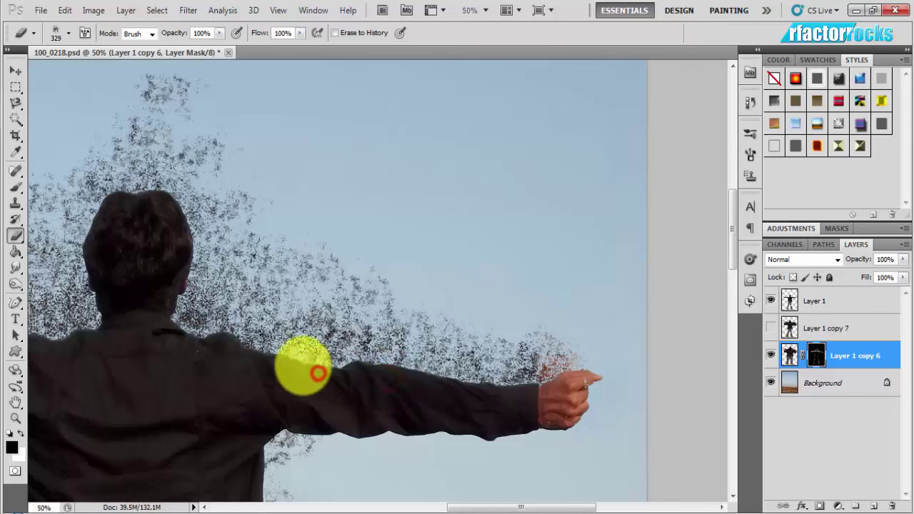
pyautogui.click(265, 336)
pyautogui.click(231, 333)
pyautogui.click(194, 285)
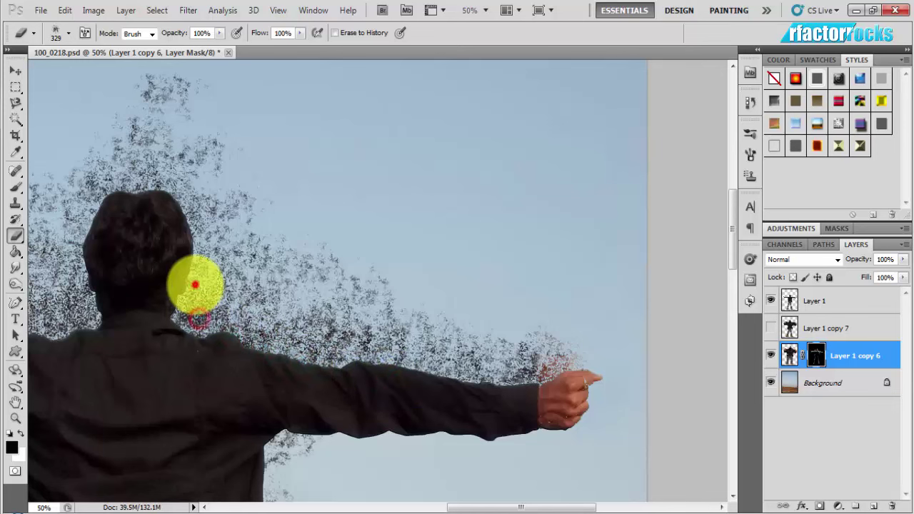
pyautogui.click(195, 250)
pyautogui.click(173, 157)
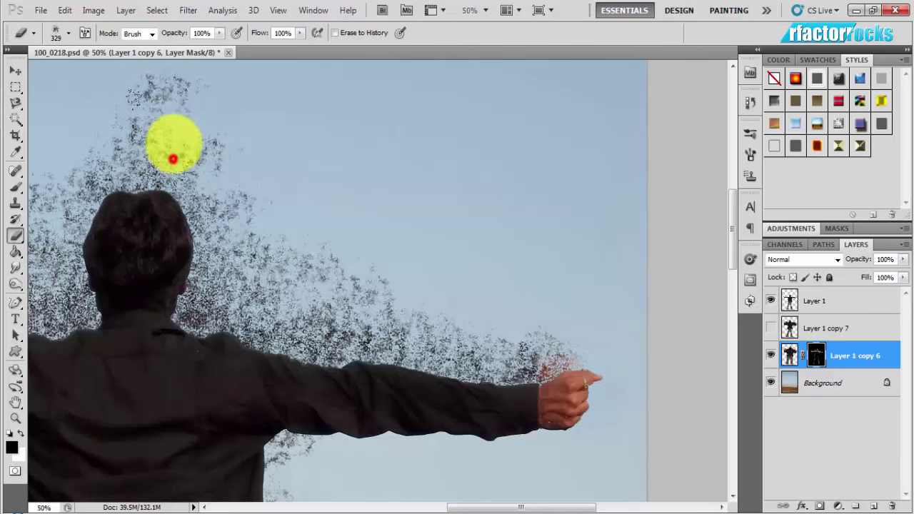
# Step: Switch to the 2470 scatter brush preset sized to 257 px
pyautogui.rightClick(341, 255)
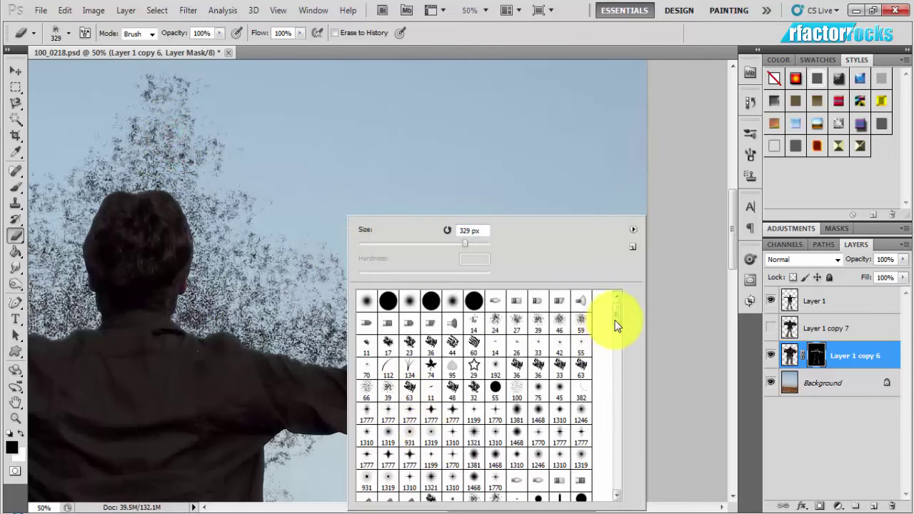
pyautogui.moveTo(615, 322); pyautogui.dragTo(619, 508)
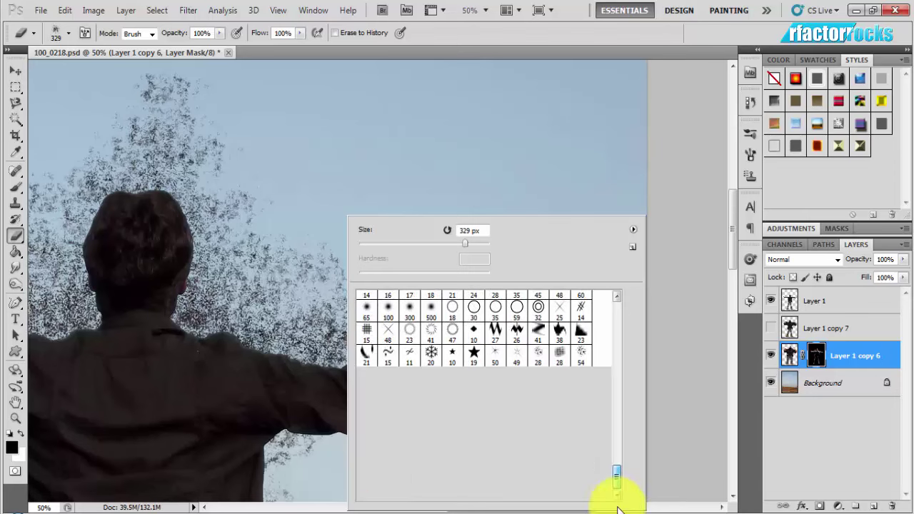
pyautogui.click(412, 488)
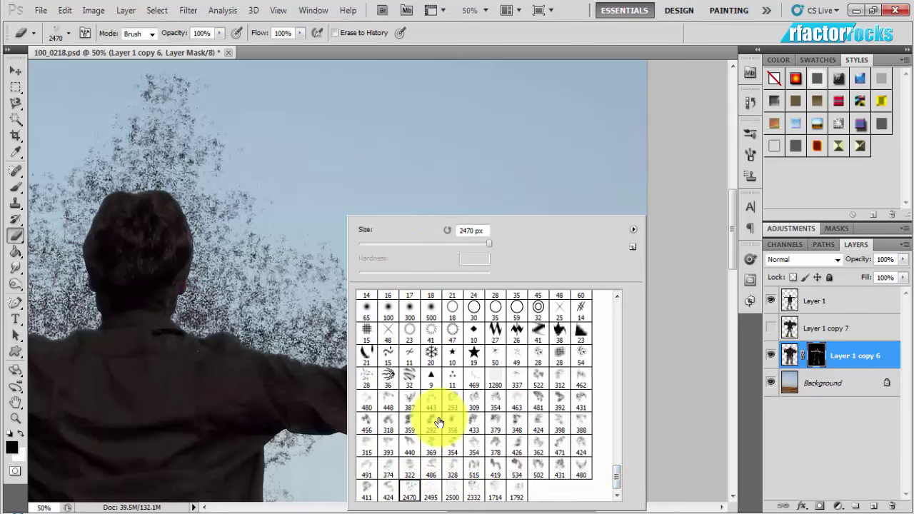
pyautogui.click(430, 244)
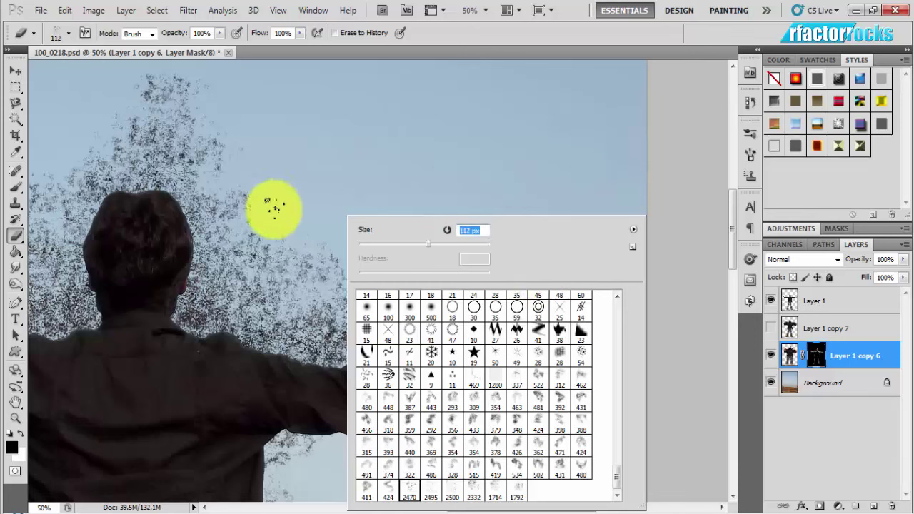
pyautogui.click(458, 244)
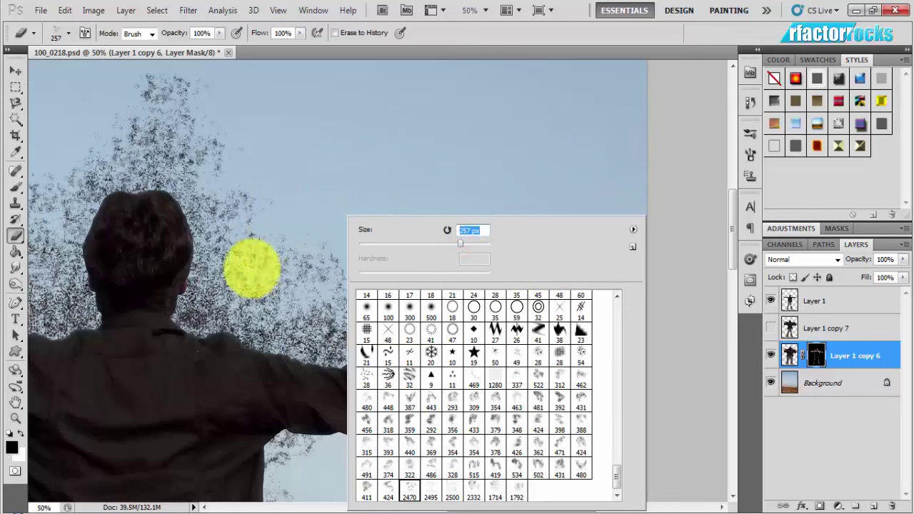
pyautogui.click(216, 343)
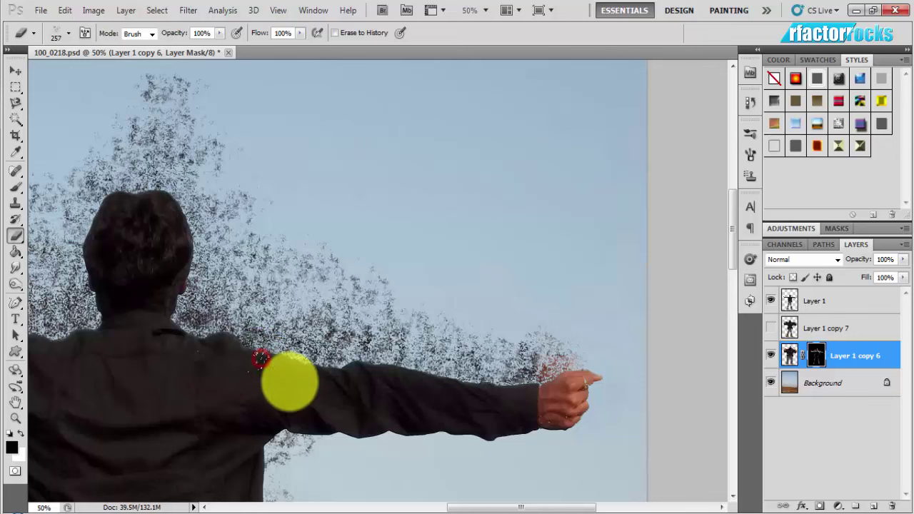
# Step: Paint particles over the upper arm, neck, shoulder and around the back of the head
pyautogui.moveTo(306, 382)
pyautogui.mouseDown()
pyautogui.moveTo(409, 382)
pyautogui.moveTo(147, 195)
pyautogui.moveTo(186, 247)
pyautogui.mouseUp()
pyautogui.click(204, 265)
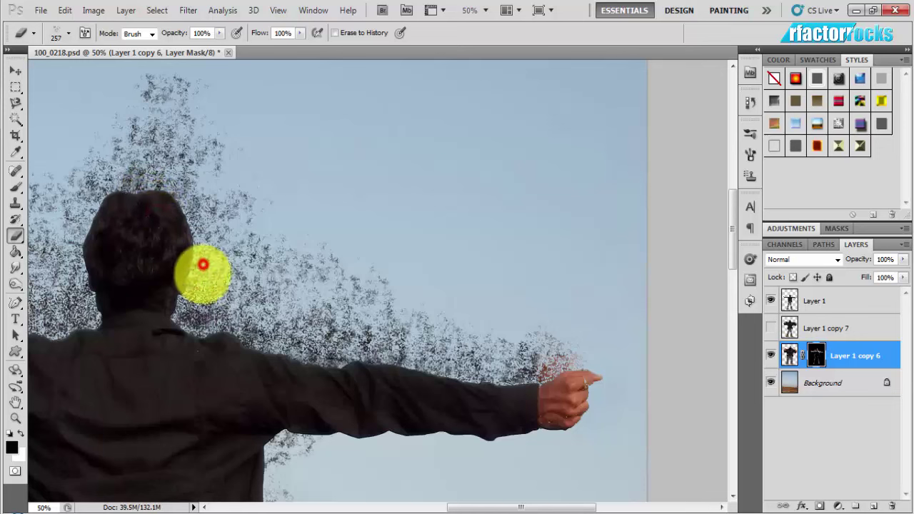
pyautogui.moveTo(191, 314); pyautogui.dragTo(198, 350)
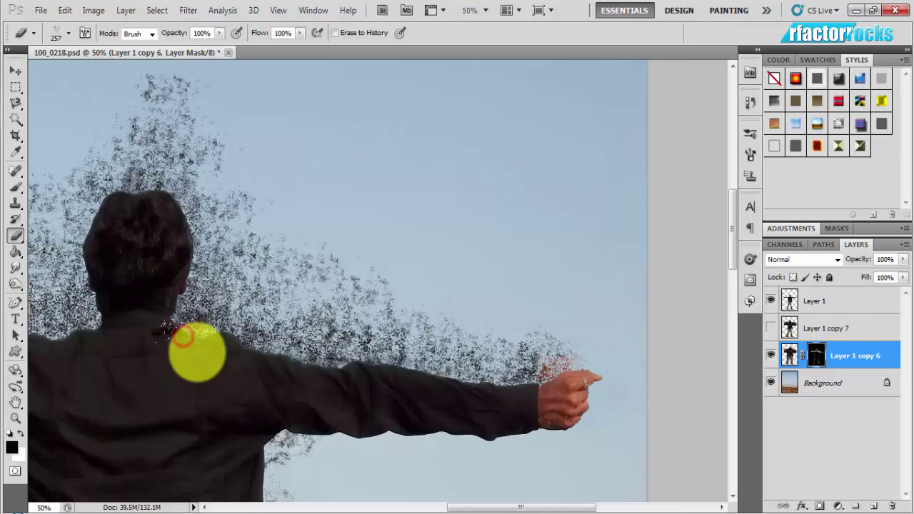
pyautogui.click(72, 347)
pyautogui.moveTo(75, 249); pyautogui.dragTo(103, 226)
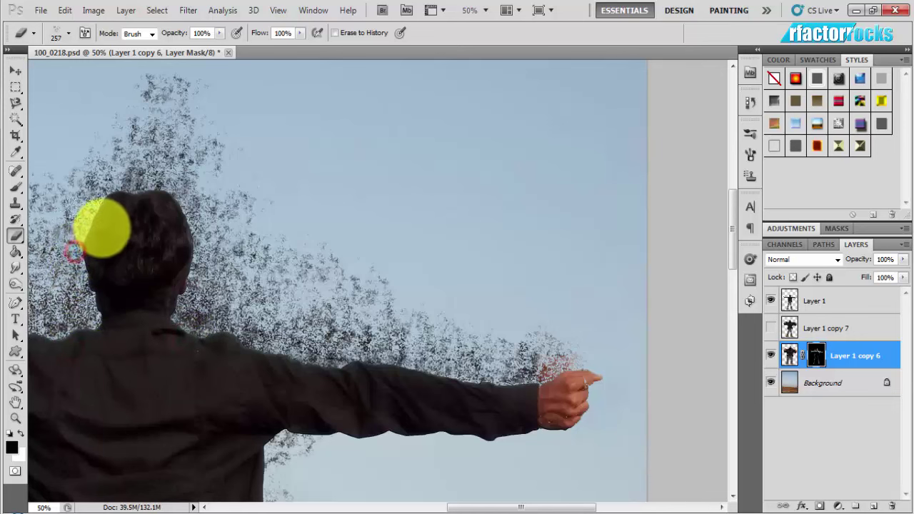
pyautogui.click(161, 88)
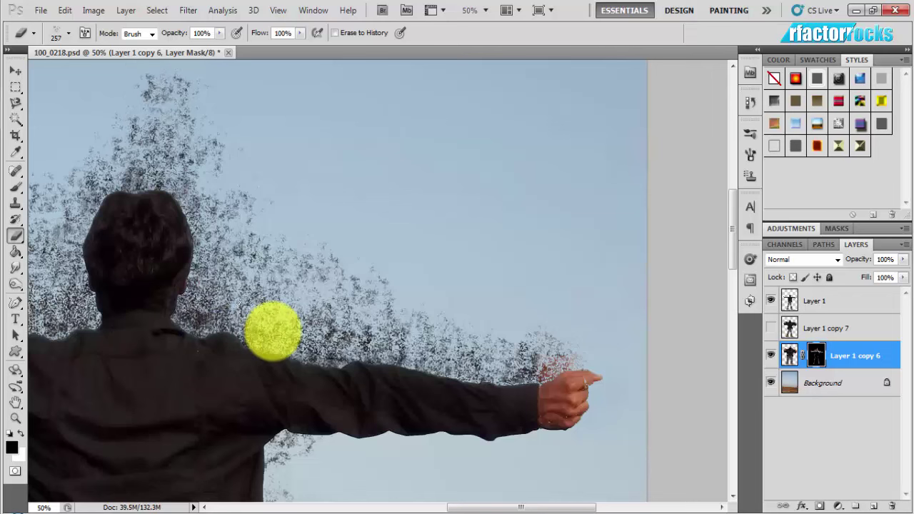
# Step: Switch to the 2495 splatter preset, zoom out, and stamp splatter above the head and around the body
pyautogui.rightClick(272, 328)
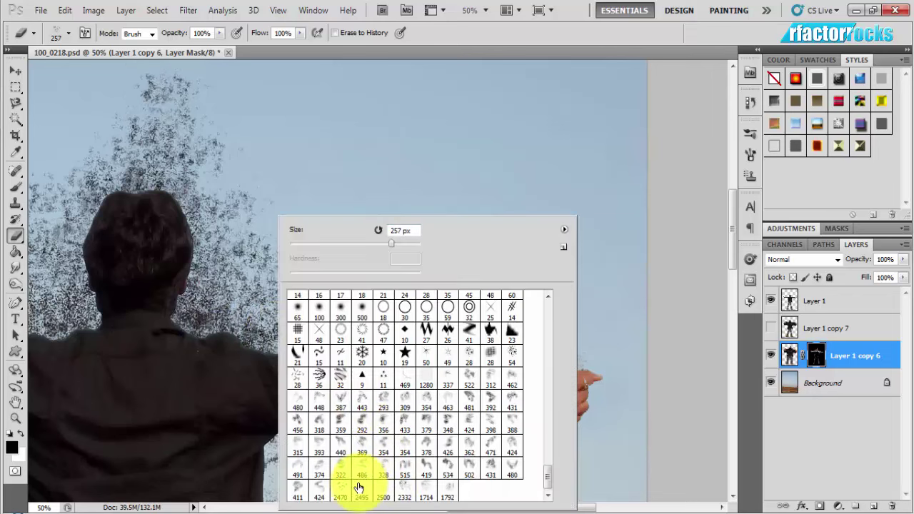
pyautogui.click(355, 493)
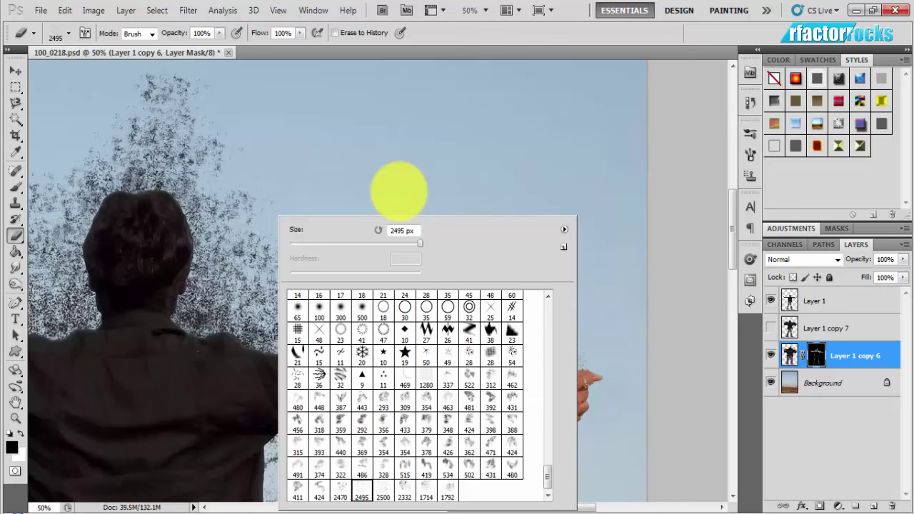
pyautogui.click(333, 211)
pyautogui.hotkey('ctrl', '+')
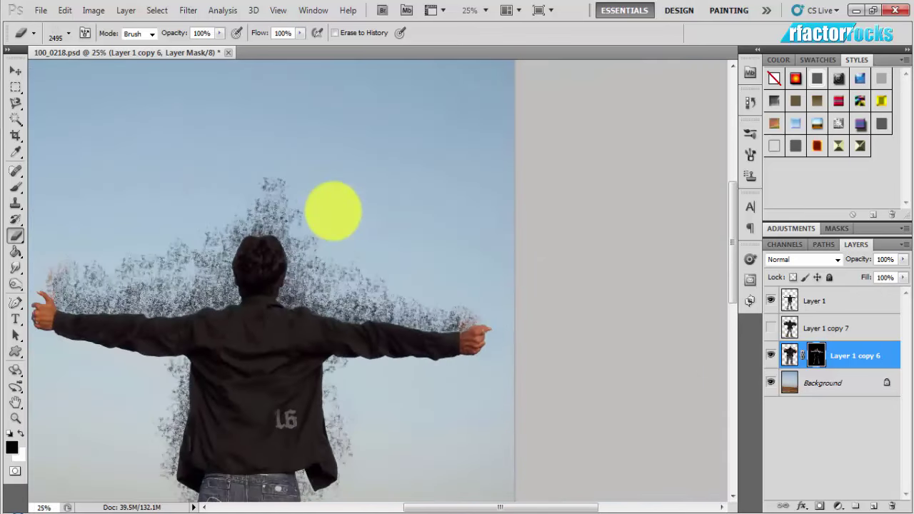
pyautogui.click(230, 195)
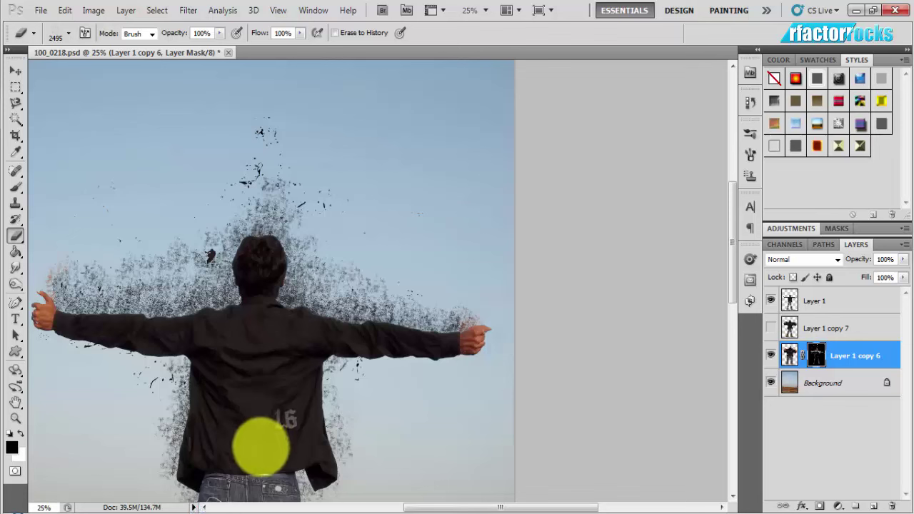
pyautogui.click(260, 446)
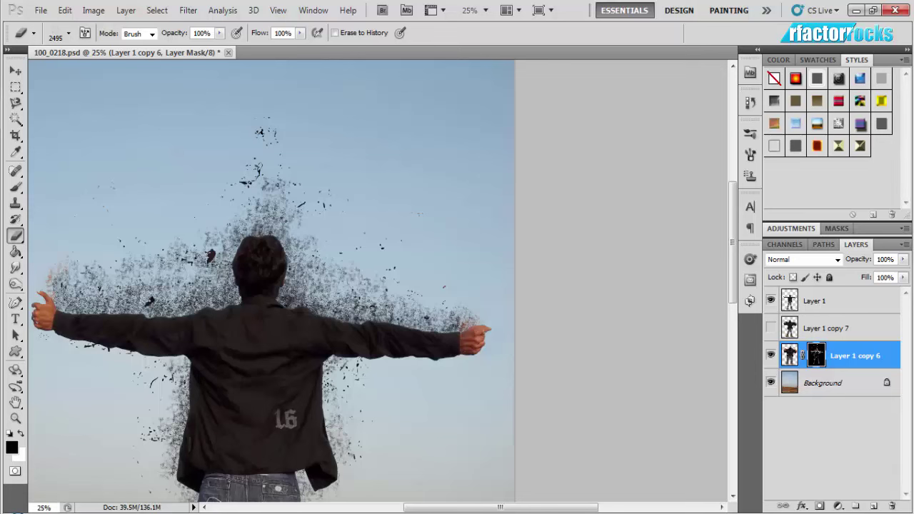
# Step: Select the 1714 px splatter brush tip and paint particles over the right shoulder and jacket
pyautogui.hotkey('ctrl', '-')
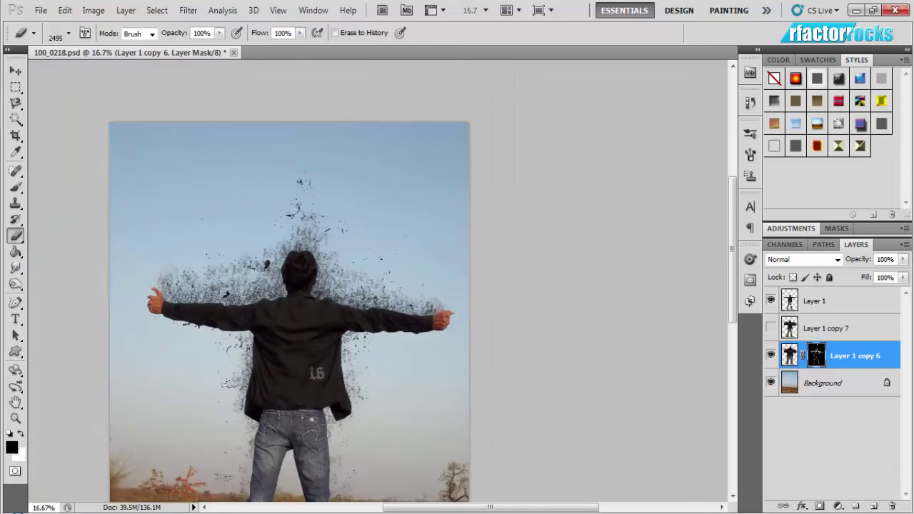
pyautogui.rightClick(306, 344)
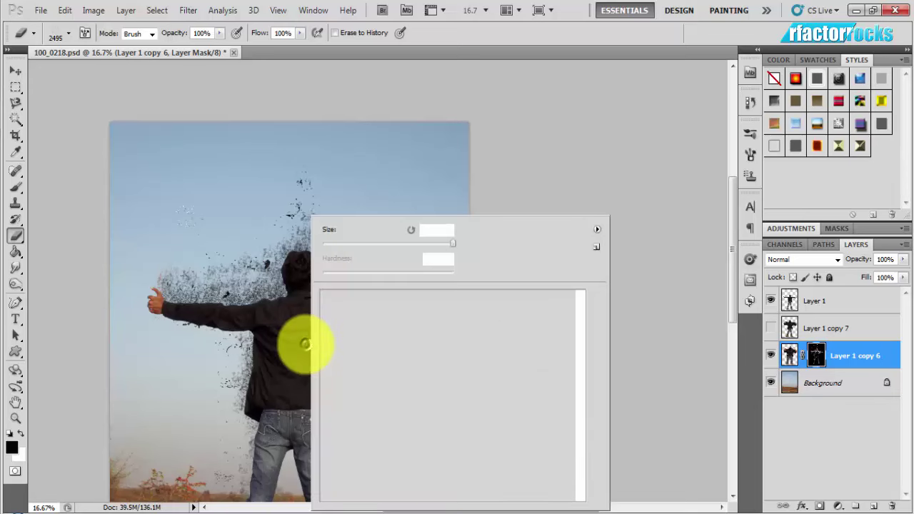
pyautogui.moveTo(731, 243); pyautogui.dragTo(732, 272)
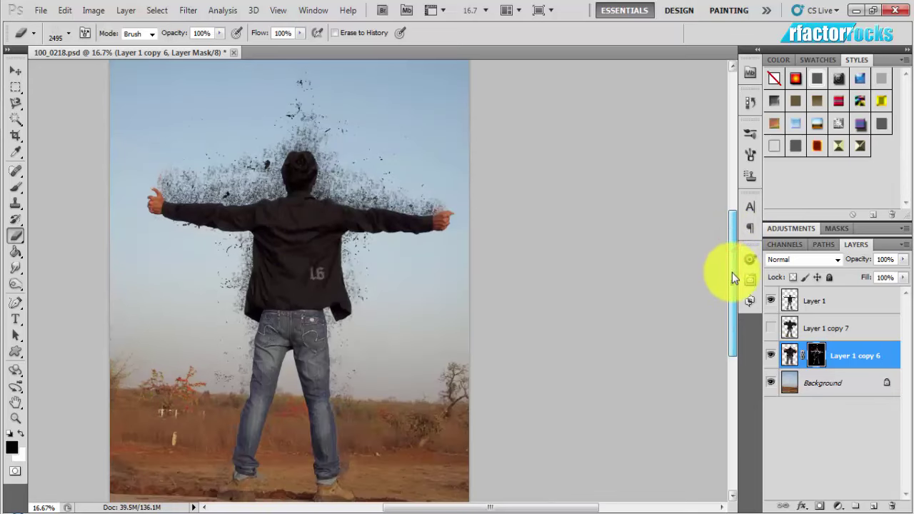
pyautogui.moveTo(513, 509); pyautogui.dragTo(487, 508)
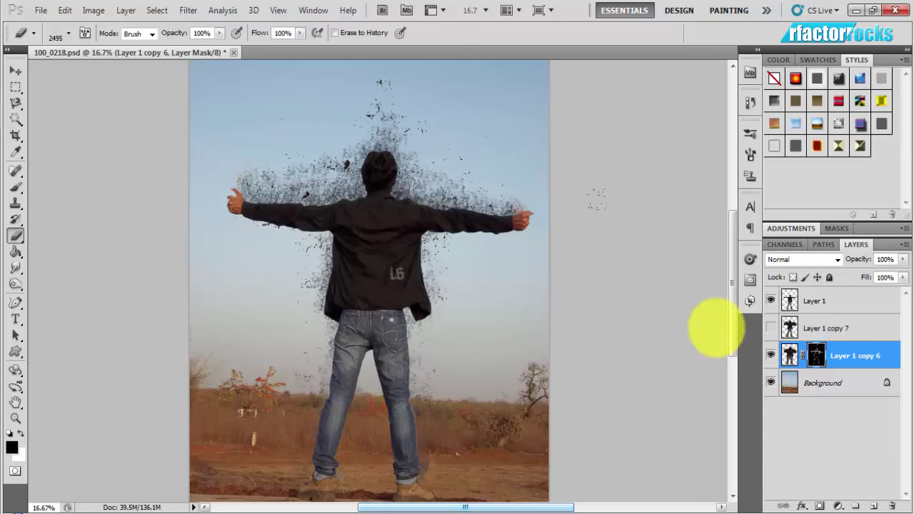
pyautogui.scroll(2, 671, 299)
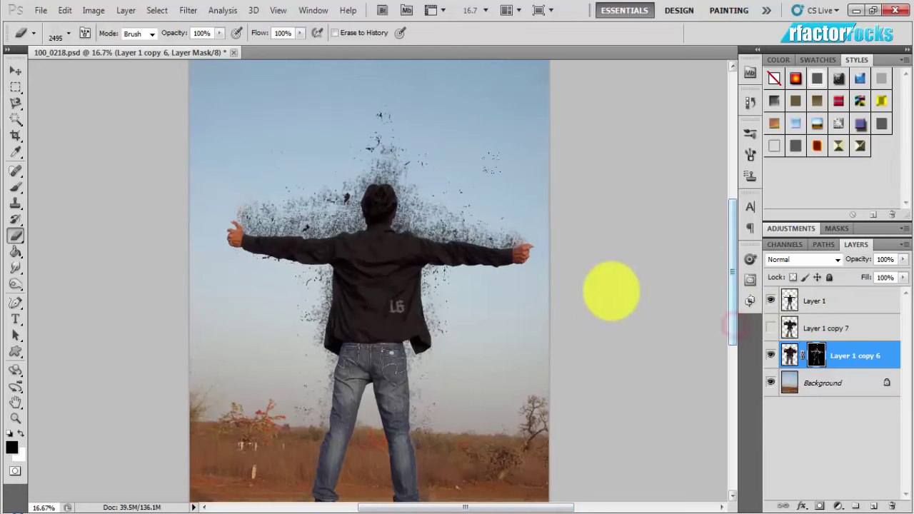
pyautogui.rightClick(589, 290)
pyautogui.rightClick(423, 179)
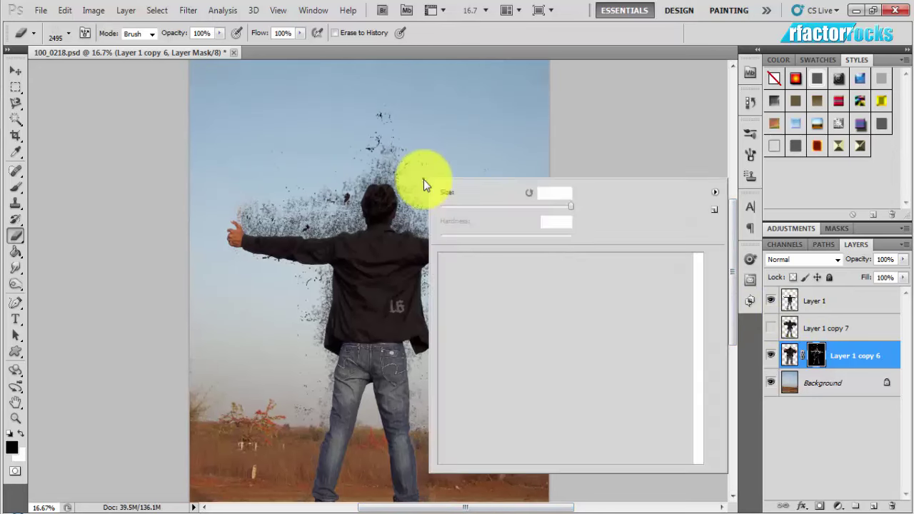
pyautogui.click(577, 450)
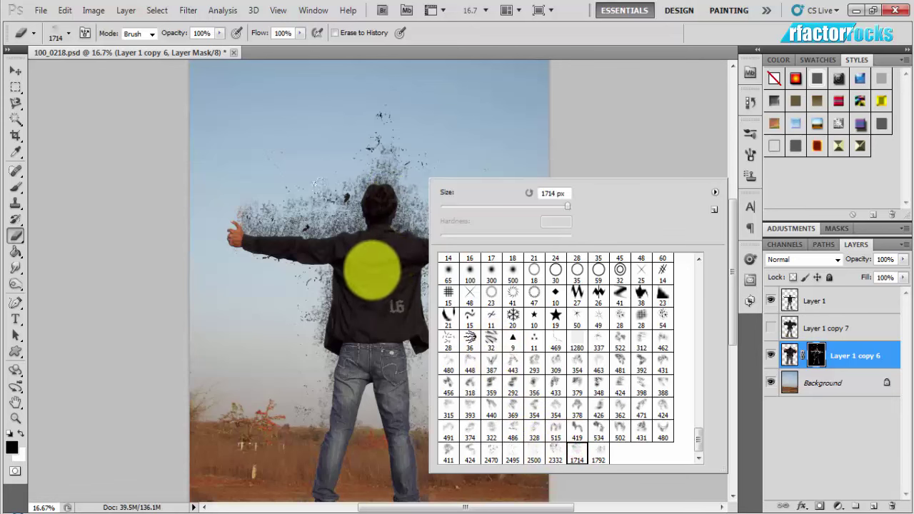
pyautogui.click(372, 270)
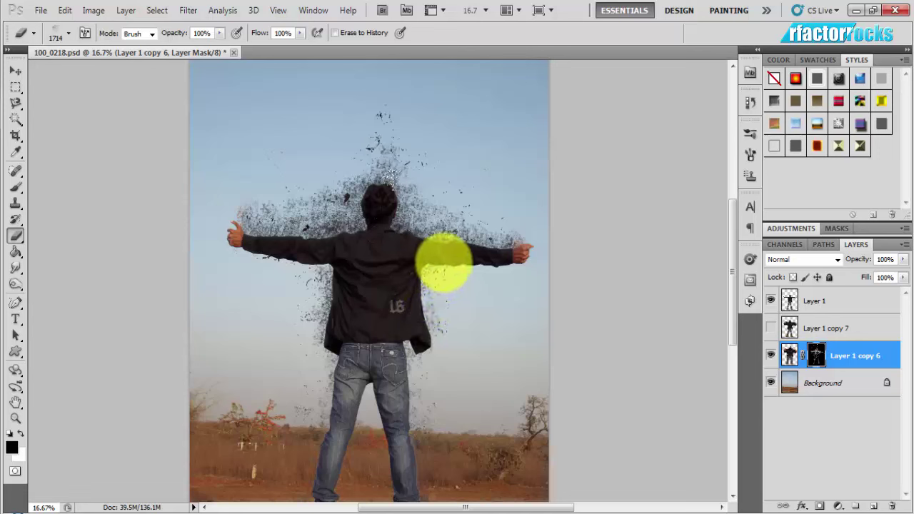
pyautogui.moveTo(444, 263); pyautogui.dragTo(435, 351)
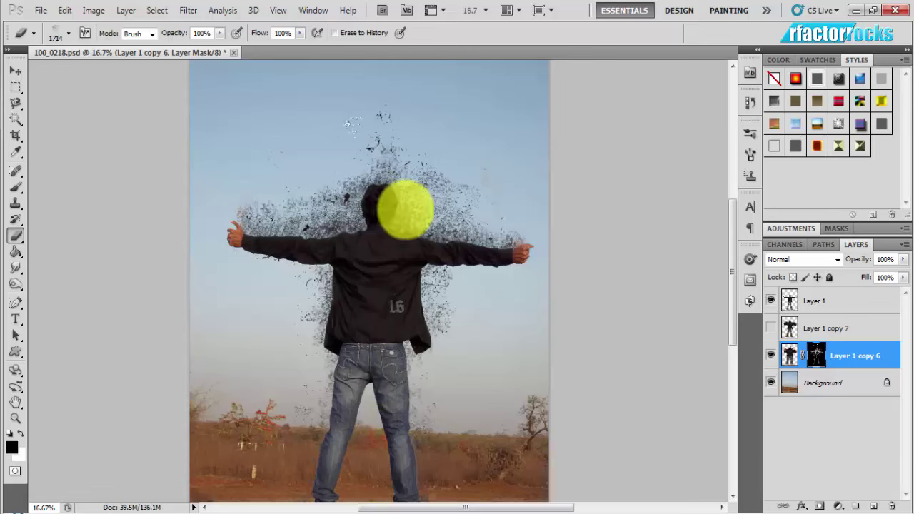
# Step: Browse the brush preset picker, trying the 337, 134, 613 and 835 px tips
pyautogui.rightClick(407, 180)
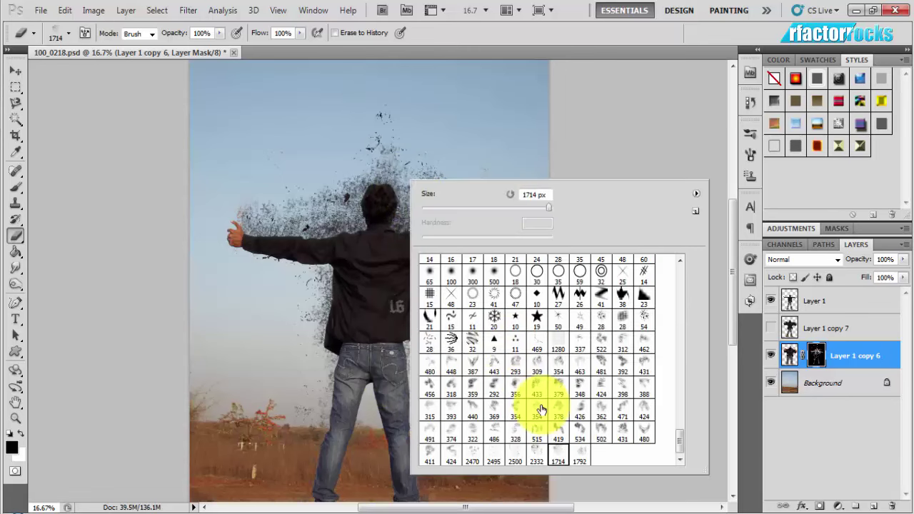
pyautogui.click(575, 347)
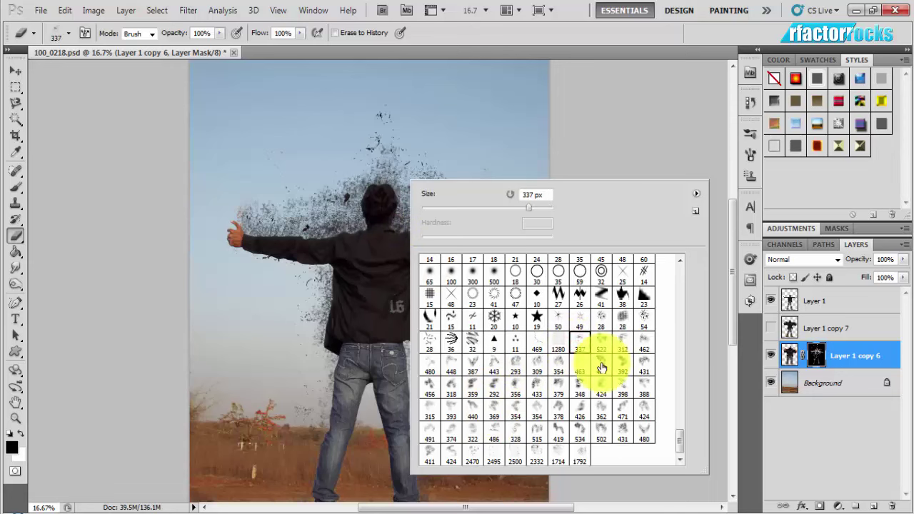
pyautogui.scroll(1, 677, 436)
pyautogui.scroll(2, 678, 434)
pyautogui.scroll(2, 678, 432)
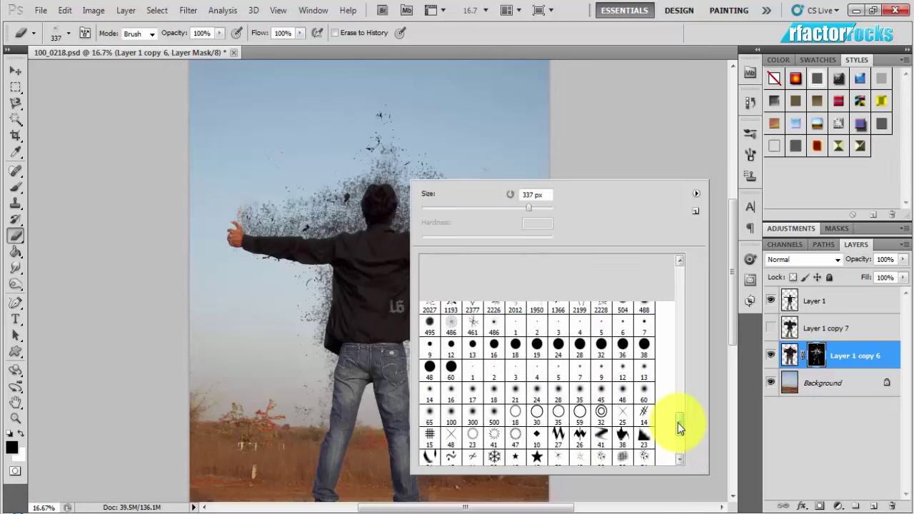
pyautogui.scroll(2, 678, 424)
pyautogui.scroll(2, 678, 422)
pyautogui.scroll(3, 678, 413)
pyautogui.scroll(2, 675, 396)
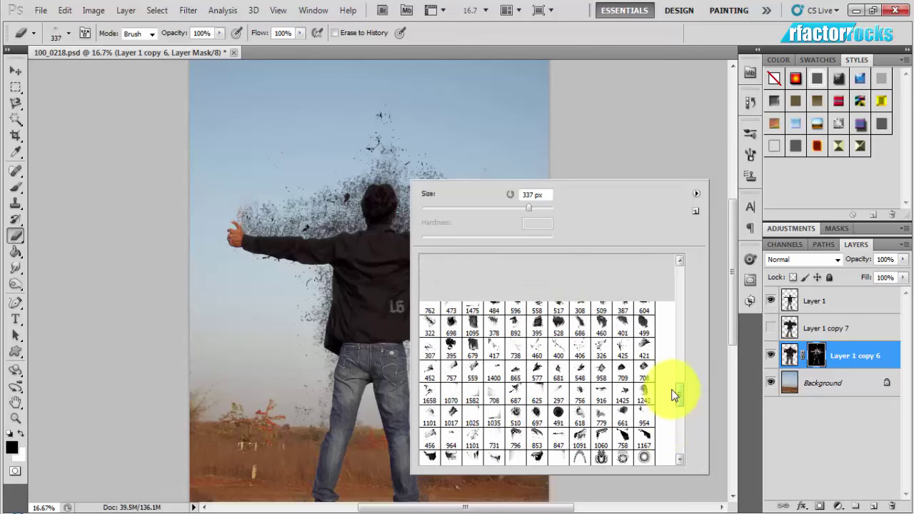
pyautogui.scroll(2, 674, 388)
pyautogui.scroll(2, 674, 382)
pyautogui.scroll(2, 670, 378)
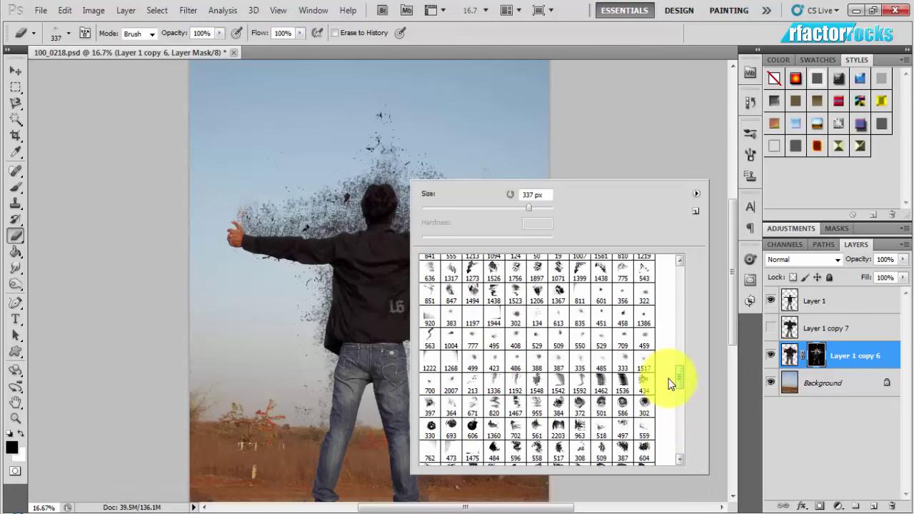
pyautogui.click(537, 314)
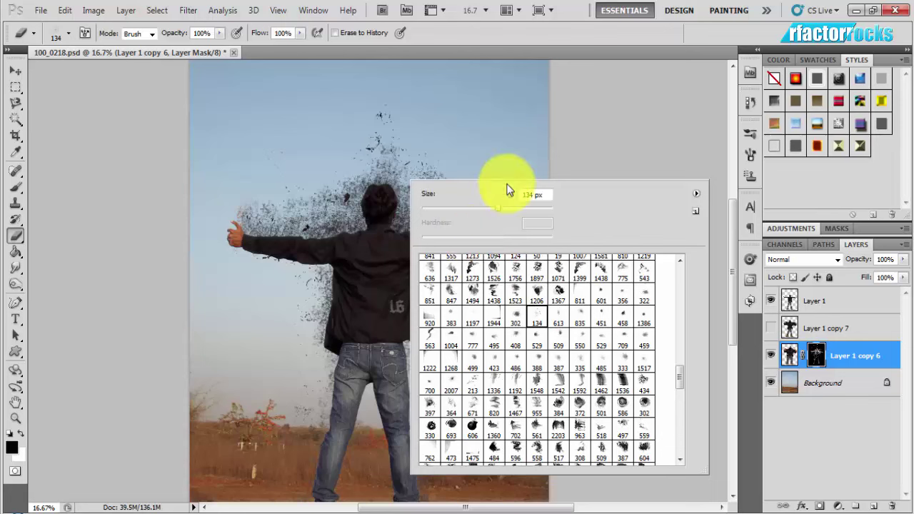
pyautogui.click(535, 216)
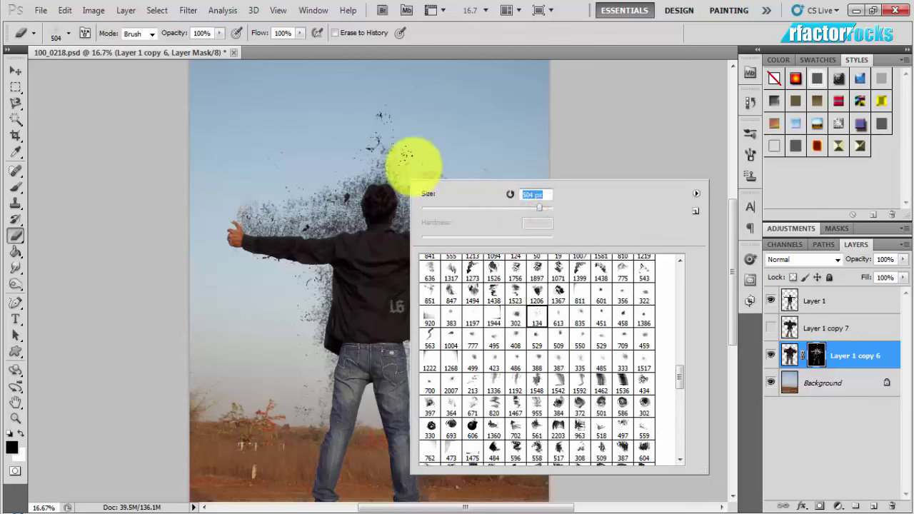
pyautogui.click(560, 314)
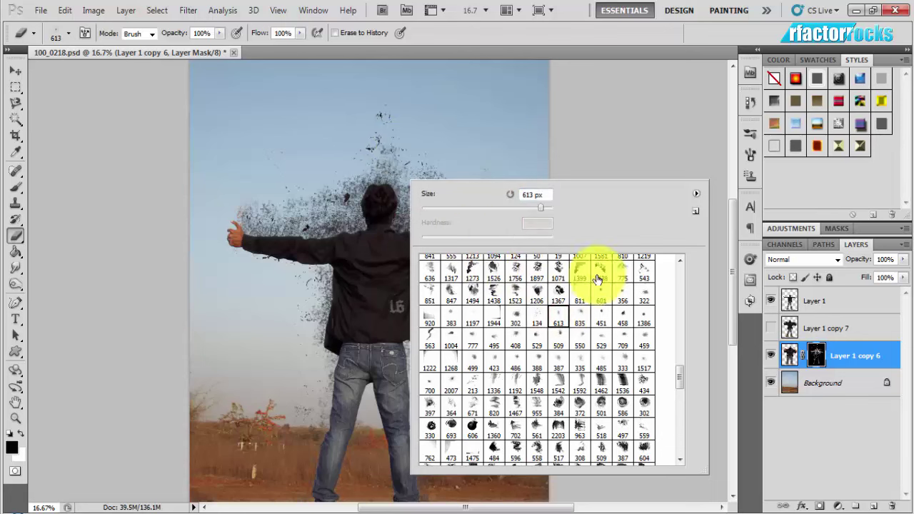
pyautogui.click(579, 318)
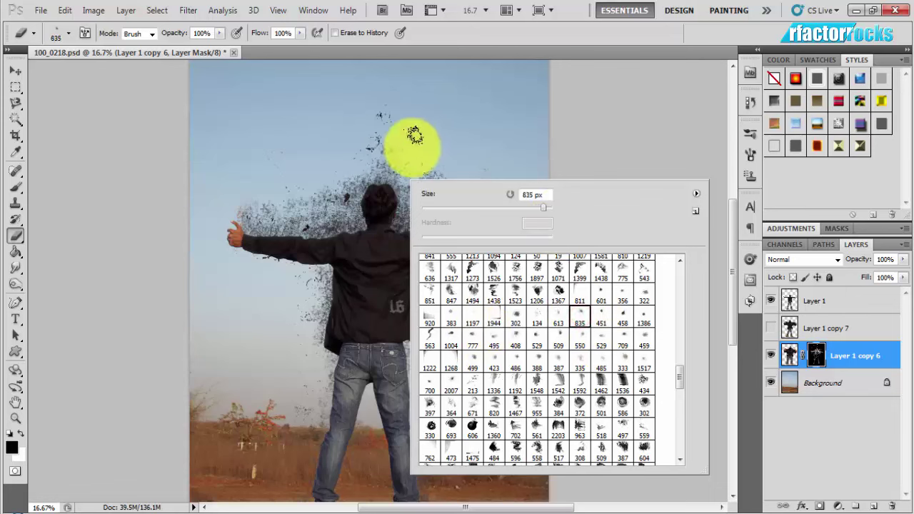
pyautogui.moveTo(679, 375); pyautogui.dragTo(664, 299)
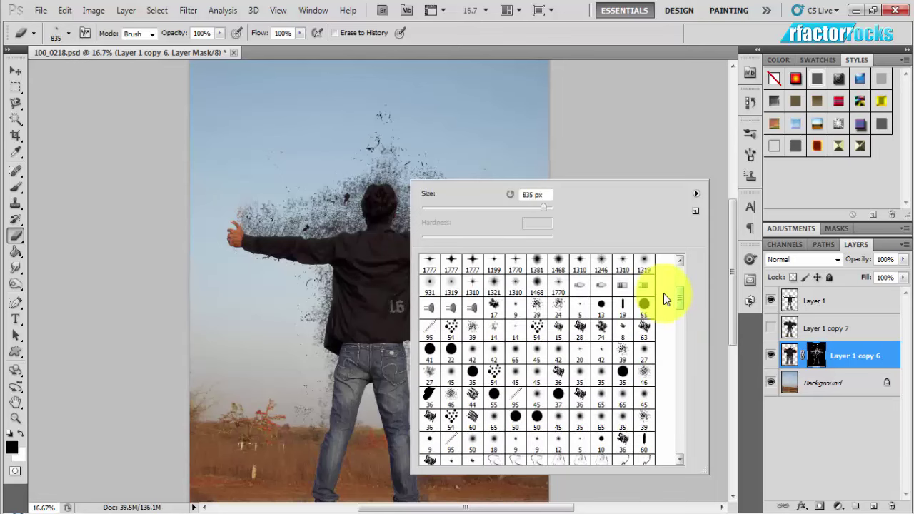
# Step: Choose the 39 px scatter brush tip and set its size to 370 px
pyautogui.click(537, 306)
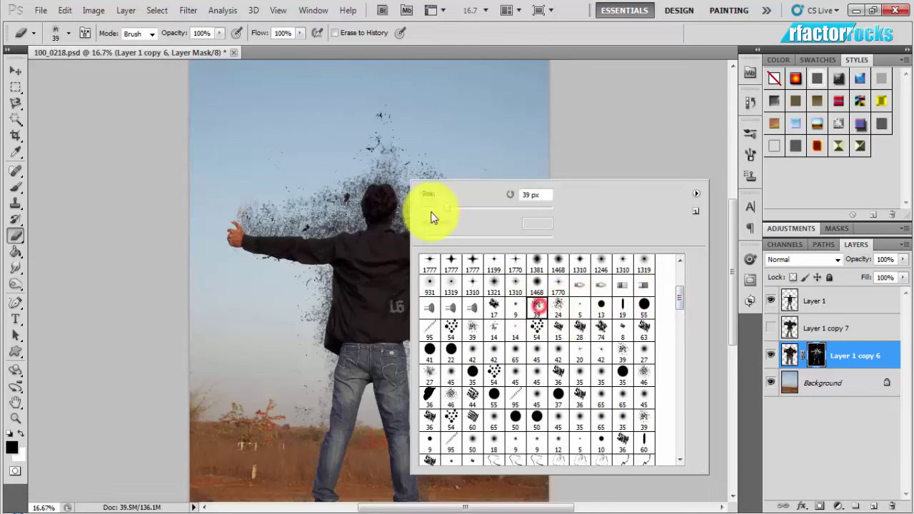
pyautogui.click(472, 327)
pyautogui.click(526, 207)
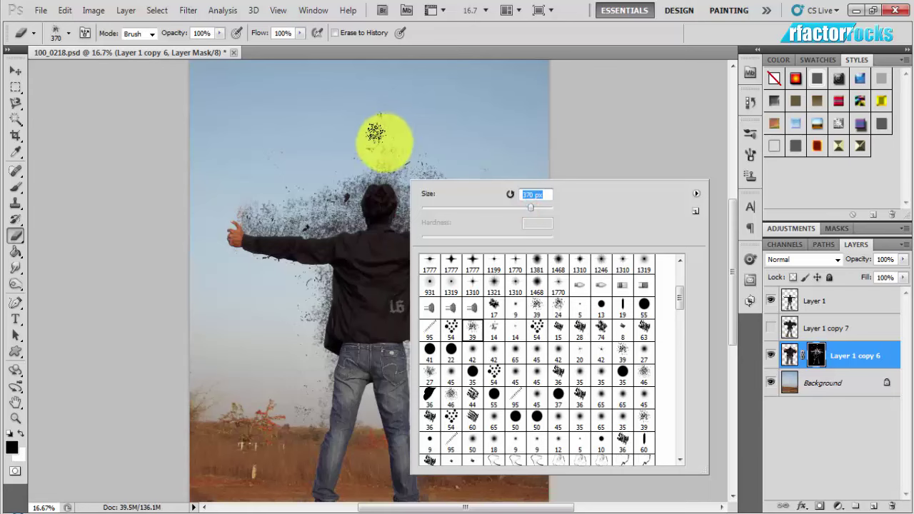
pyautogui.click(384, 143)
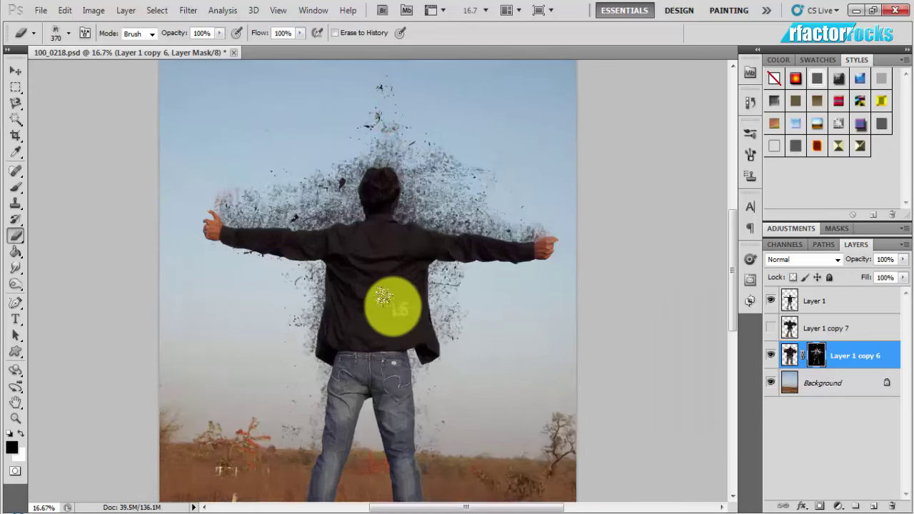
# Step: At 25% zoom, switch to the 14 px scatter brush tip and enlarge it to 715 px
pyautogui.scroll(1, 392, 306)
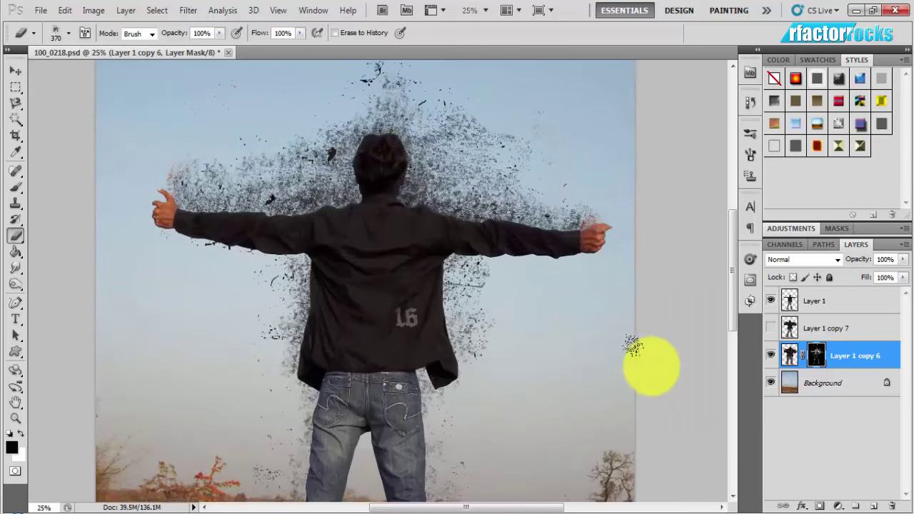
pyautogui.scroll(3, 727, 305)
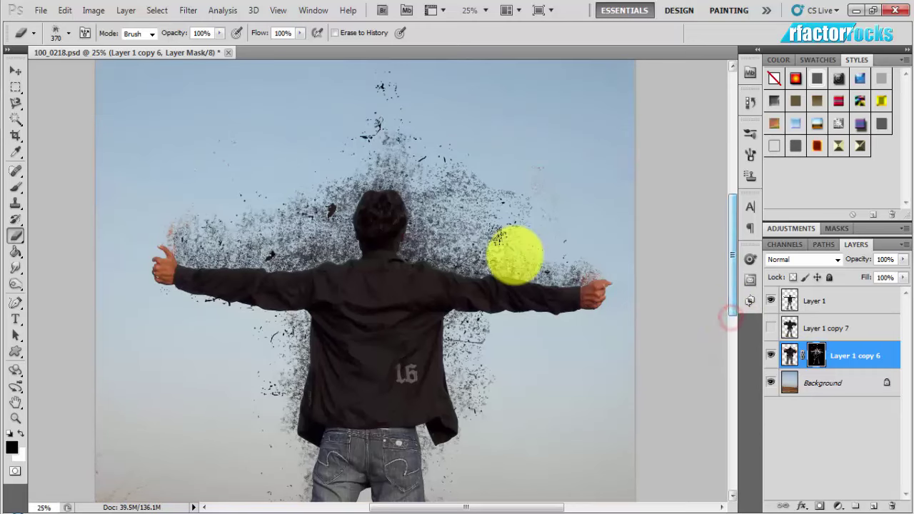
pyautogui.rightClick(518, 283)
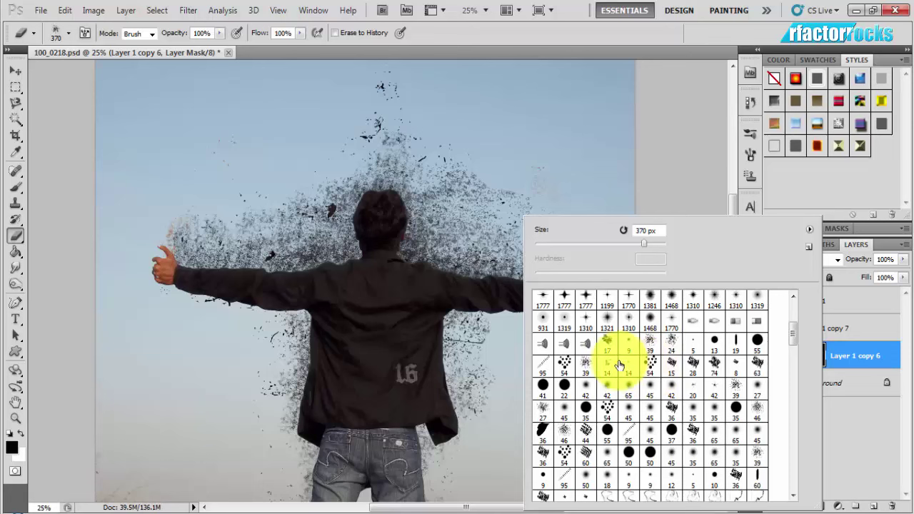
pyautogui.click(607, 366)
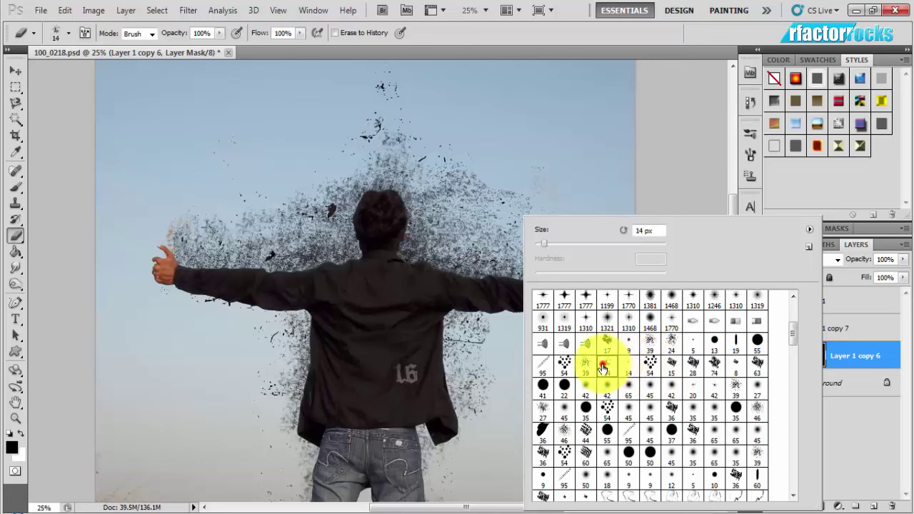
pyautogui.click(648, 245)
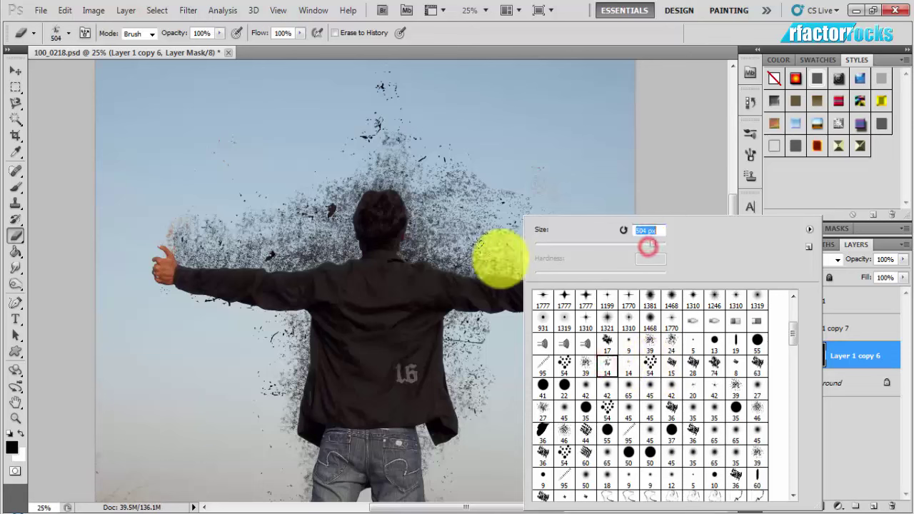
pyautogui.click(628, 366)
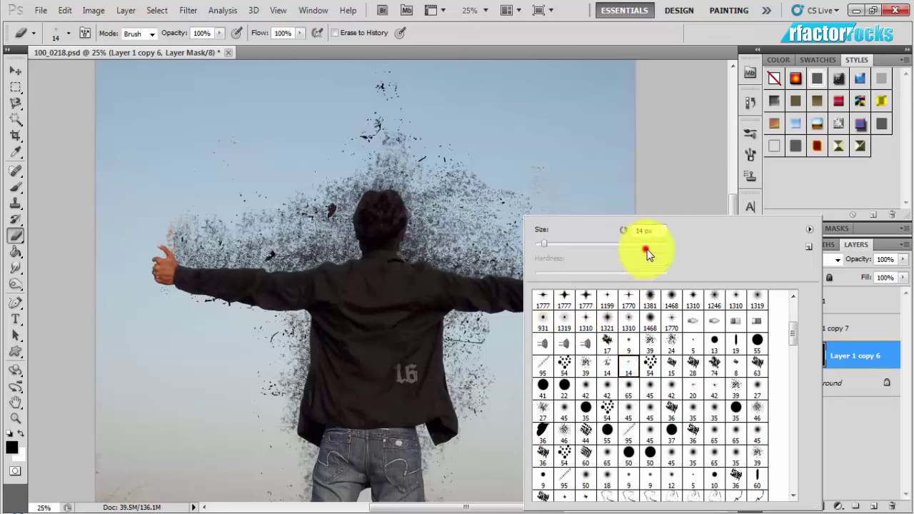
pyautogui.moveTo(647, 250); pyautogui.dragTo(656, 245)
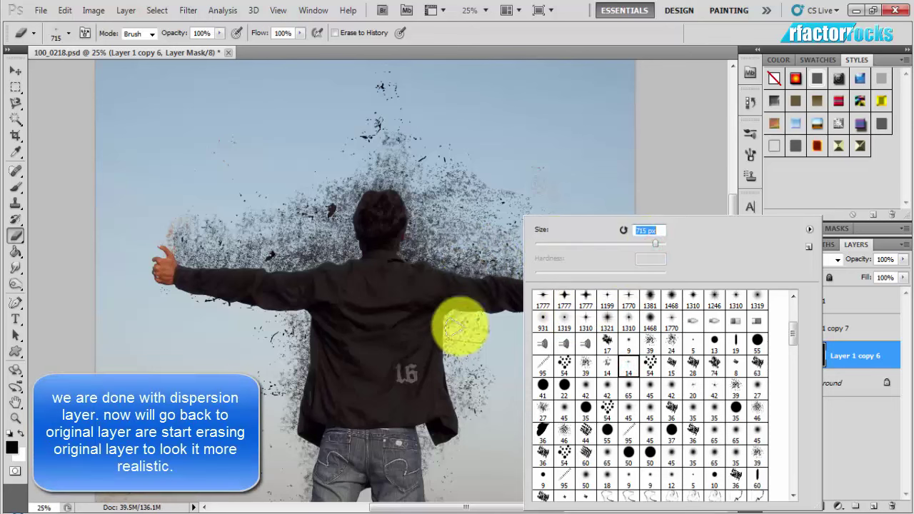
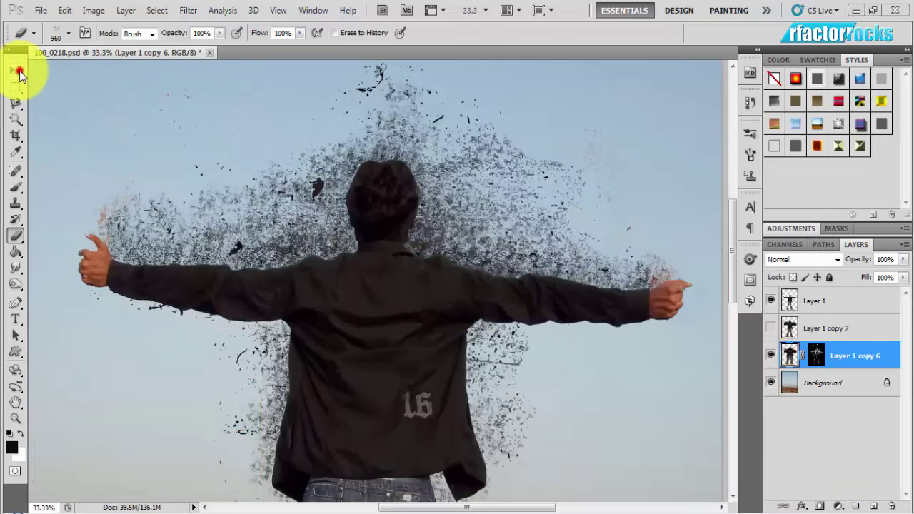
# Step: Give the original Layer 1 a plain white layer mask
pyautogui.click(827, 301)
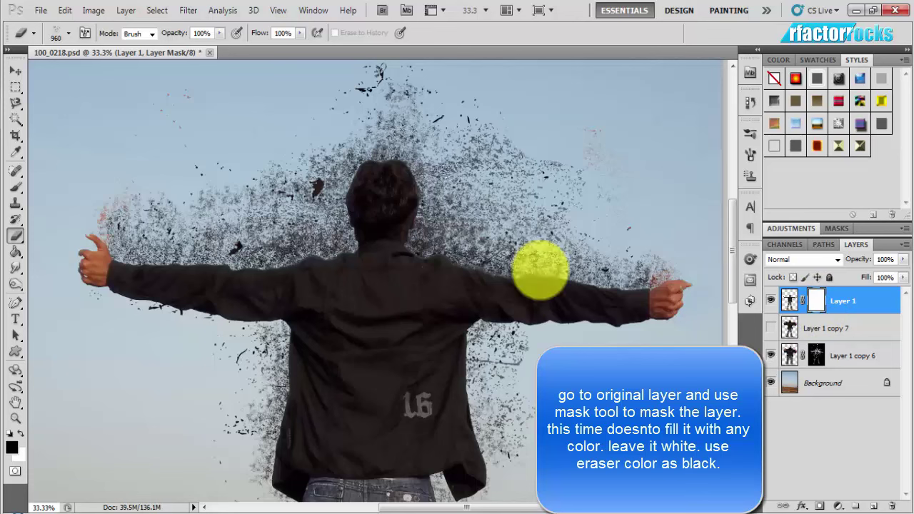
# Step: Choose the Eraser tool and make Layer 1 the active layer
pyautogui.click(17, 238)
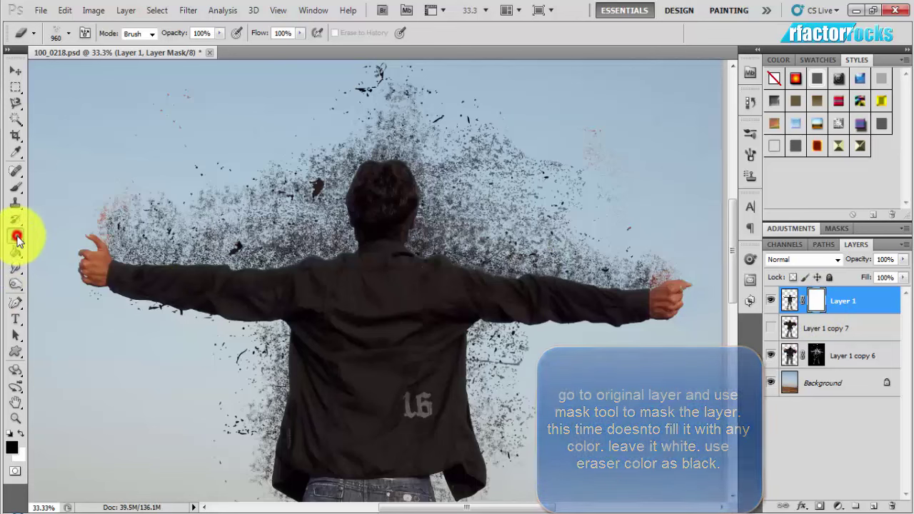
pyautogui.click(169, 281)
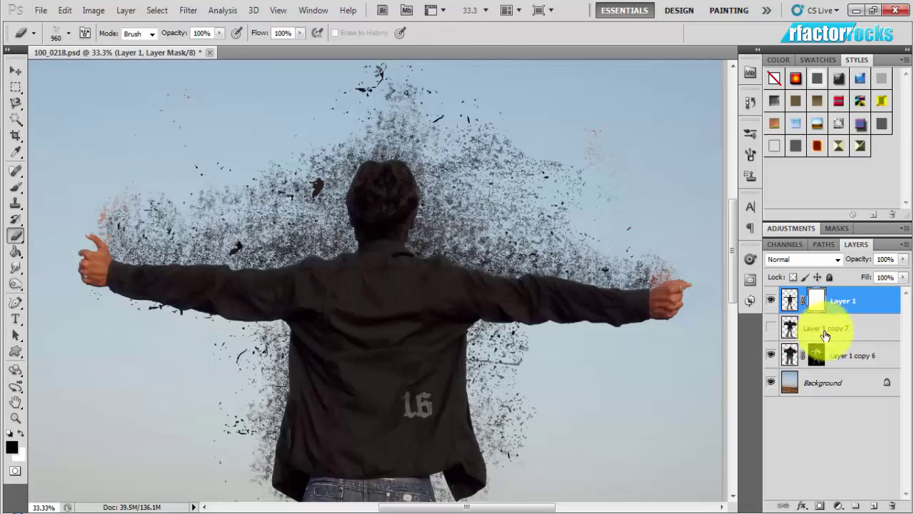
pyautogui.click(830, 355)
pyautogui.click(831, 312)
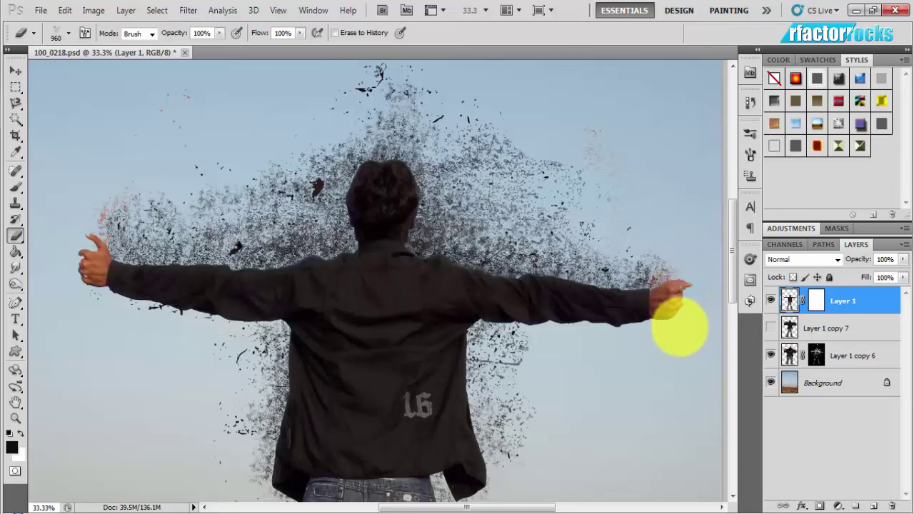
# Step: Erase the right sleeve near the wrist and the jacket's lower right edge into particles
pyautogui.click(670, 335)
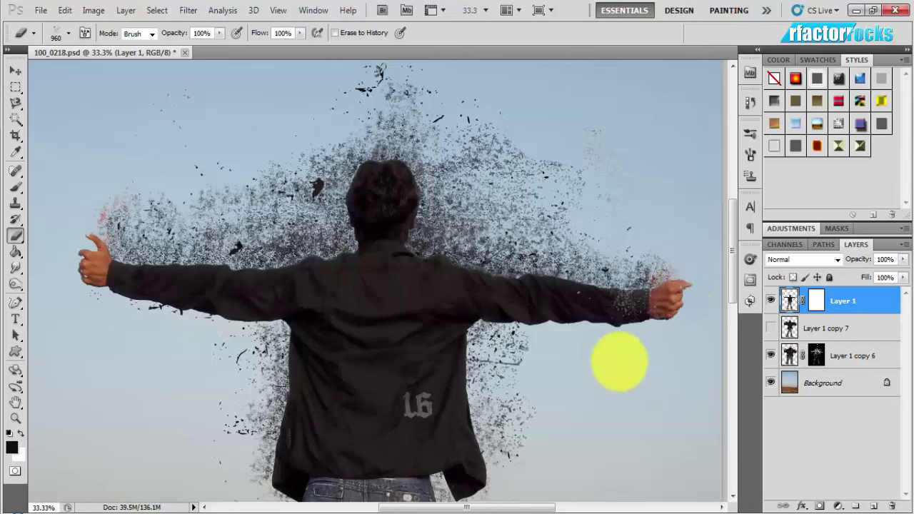
pyautogui.click(697, 381)
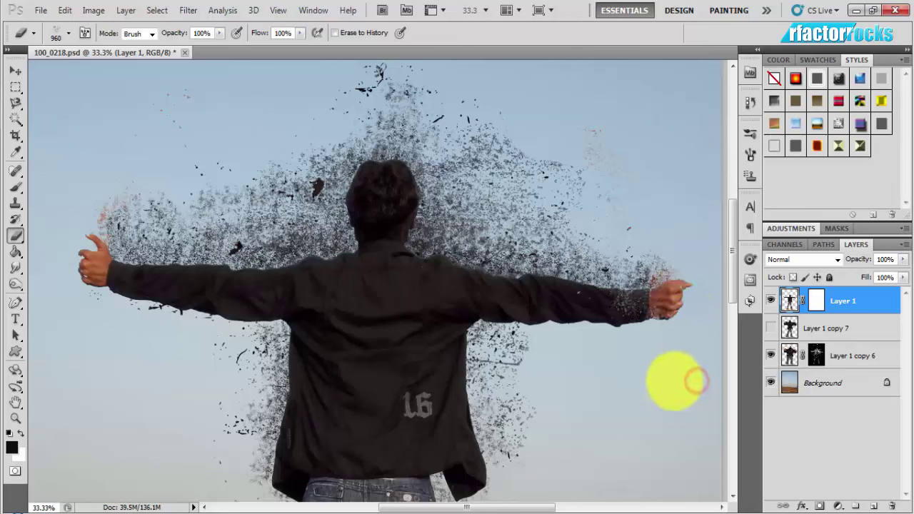
pyautogui.click(638, 381)
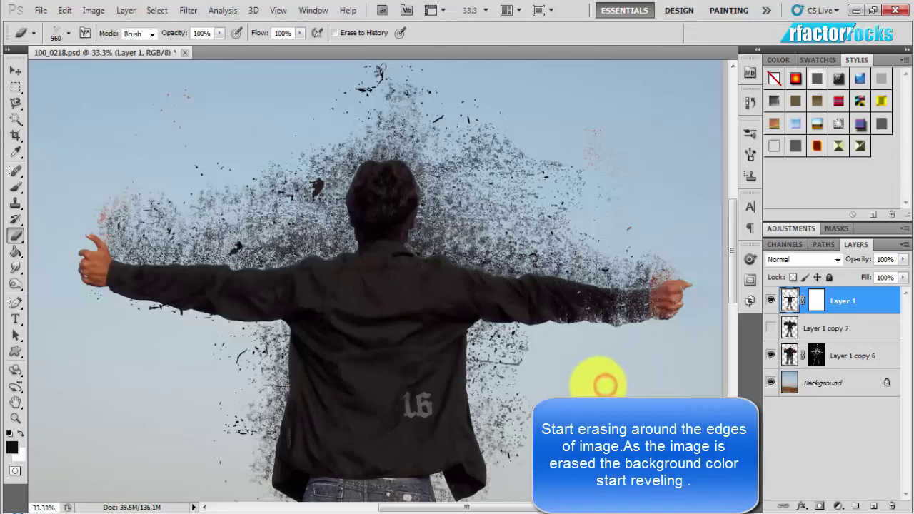
pyautogui.moveTo(592, 386); pyautogui.dragTo(580, 382)
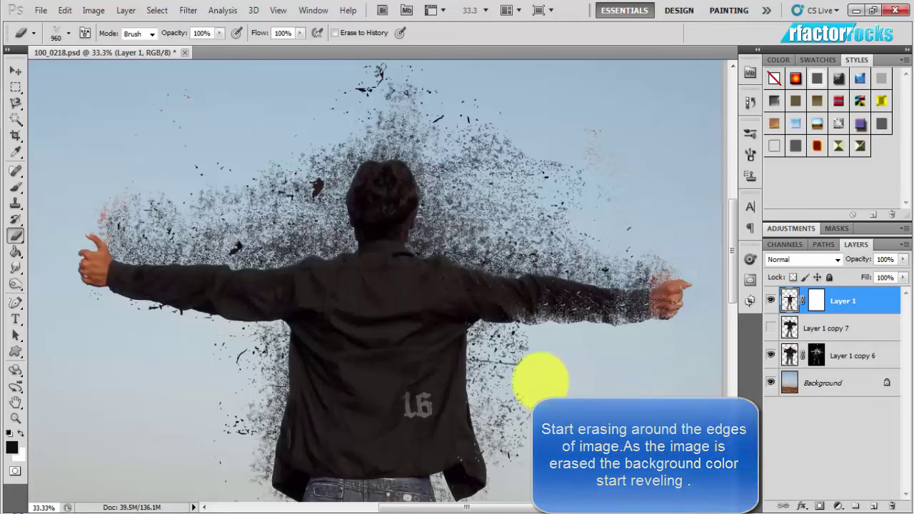
pyautogui.moveTo(537, 381); pyautogui.dragTo(525, 383)
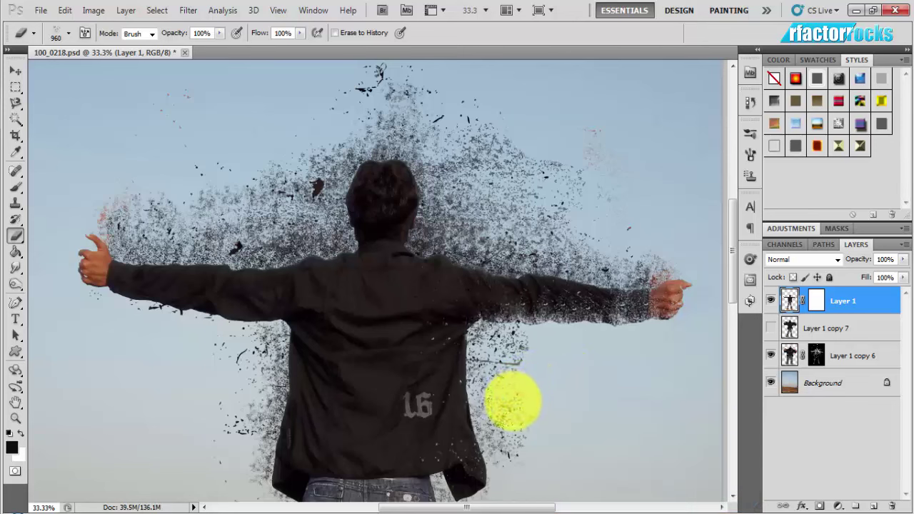
pyautogui.moveTo(517, 441); pyautogui.dragTo(517, 440)
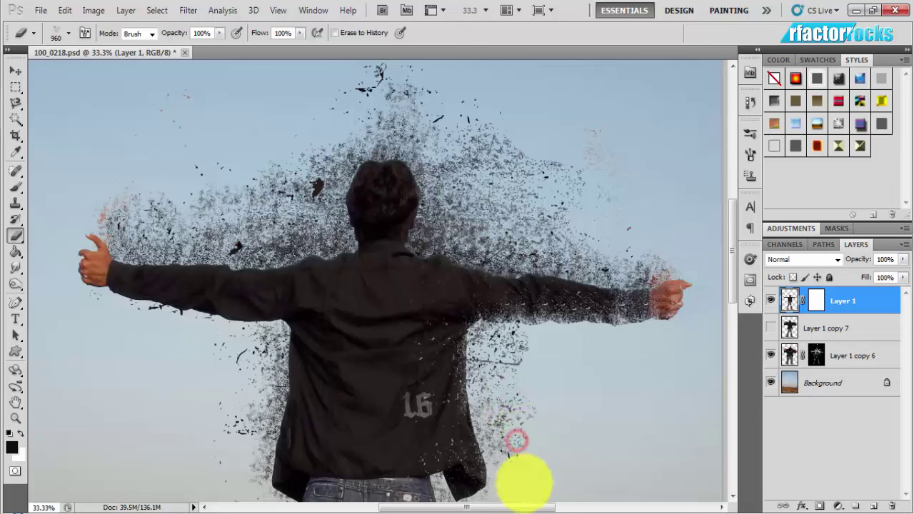
pyautogui.moveTo(524, 484)
pyautogui.mouseDown()
pyautogui.moveTo(506, 483)
pyautogui.moveTo(514, 474)
pyautogui.mouseUp()
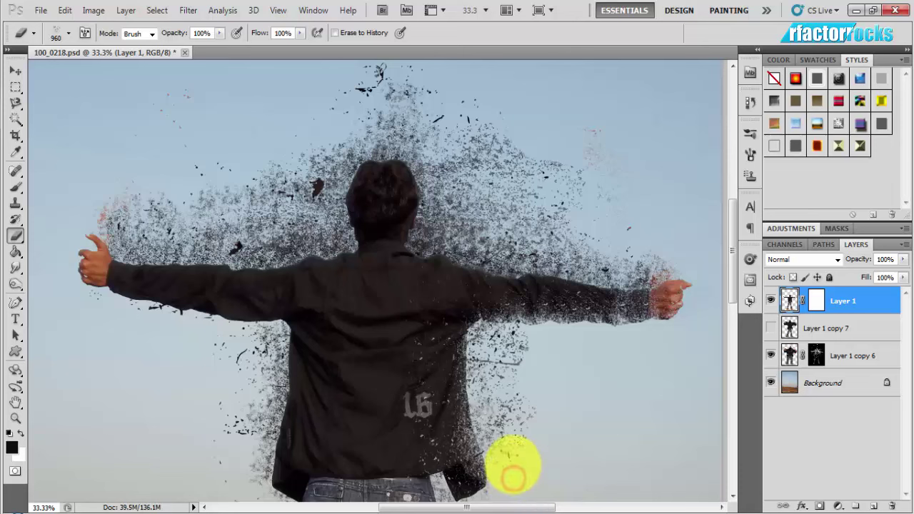
pyautogui.click(510, 445)
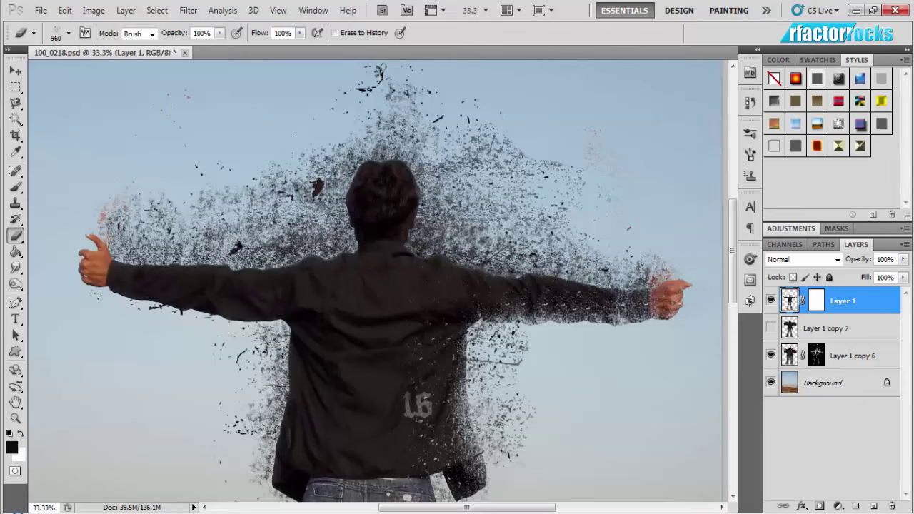
pyautogui.hotkey('ctrl', '+')
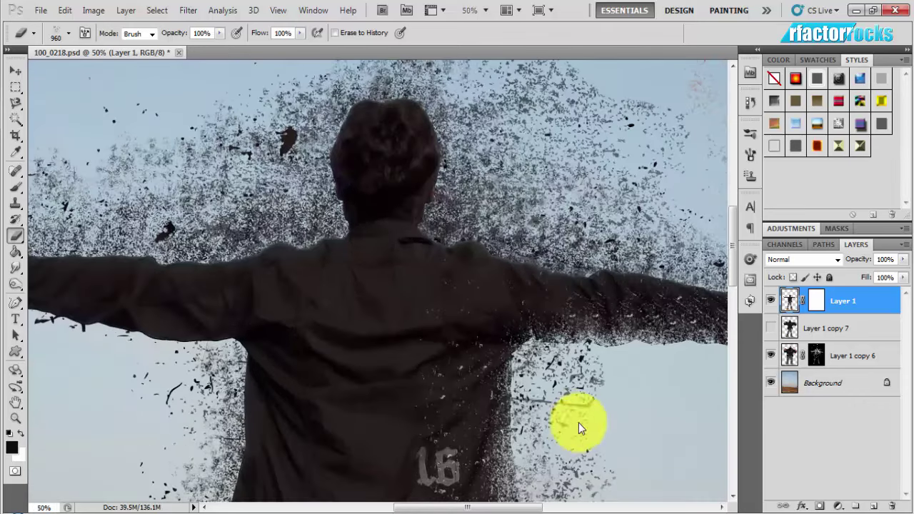
# Step: Dissolve the jacket's lower edge and the jeans' right side into scattered particles
pyautogui.moveTo(731, 271); pyautogui.dragTo(731, 299)
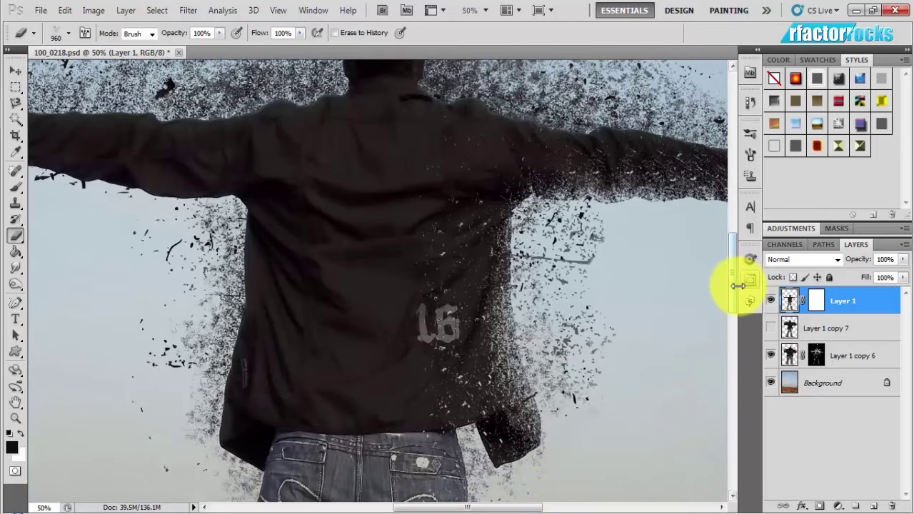
pyautogui.moveTo(738, 286); pyautogui.dragTo(735, 316)
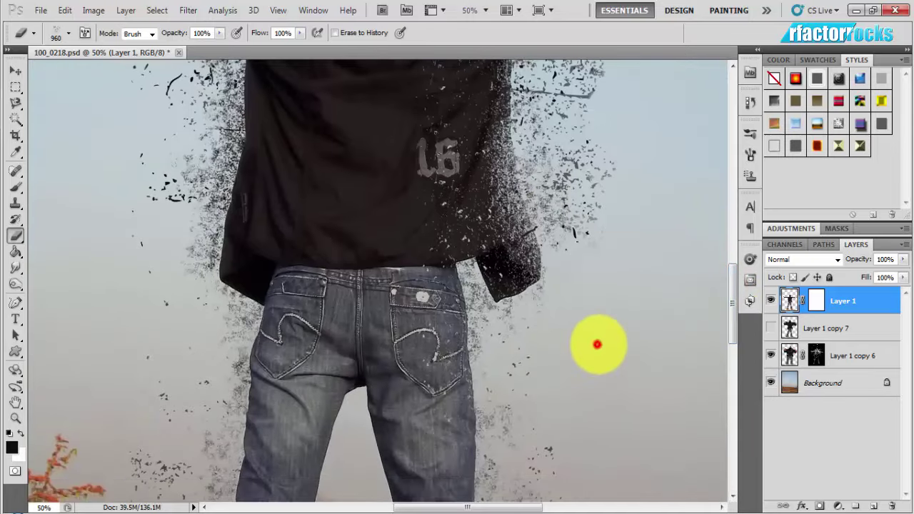
pyautogui.click(597, 344)
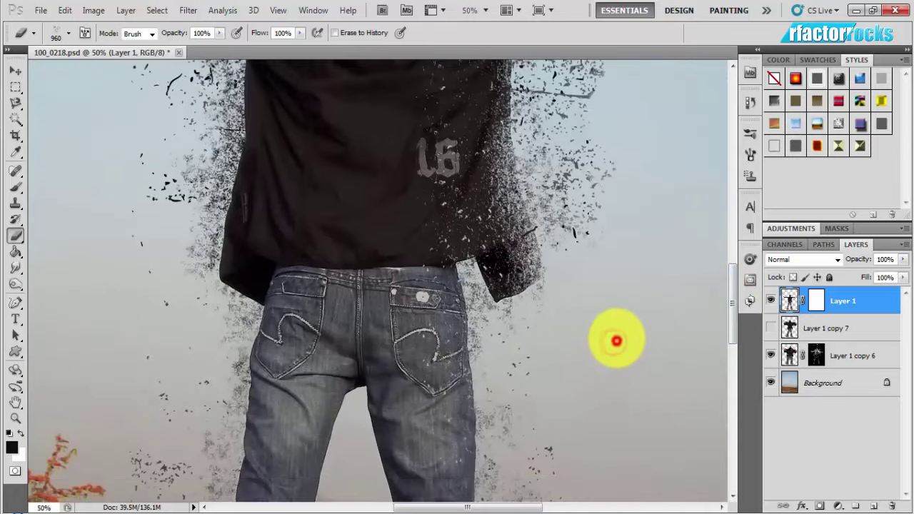
pyautogui.moveTo(617, 340); pyautogui.dragTo(613, 328)
pyautogui.click(545, 379)
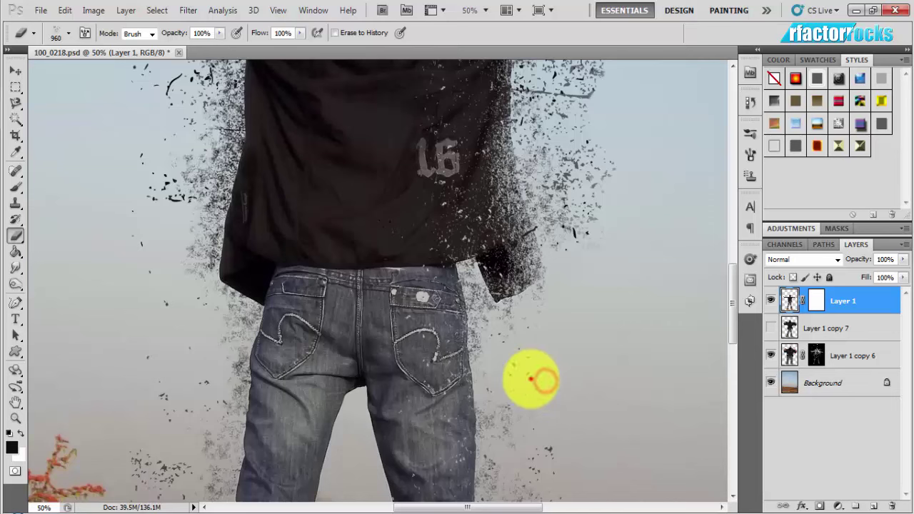
pyautogui.click(530, 379)
pyautogui.click(526, 408)
pyautogui.click(531, 436)
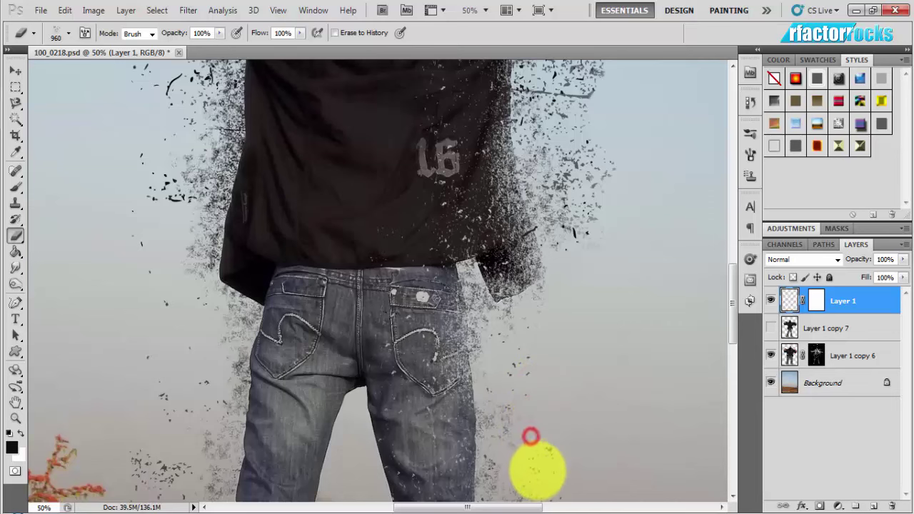
pyautogui.click(536, 473)
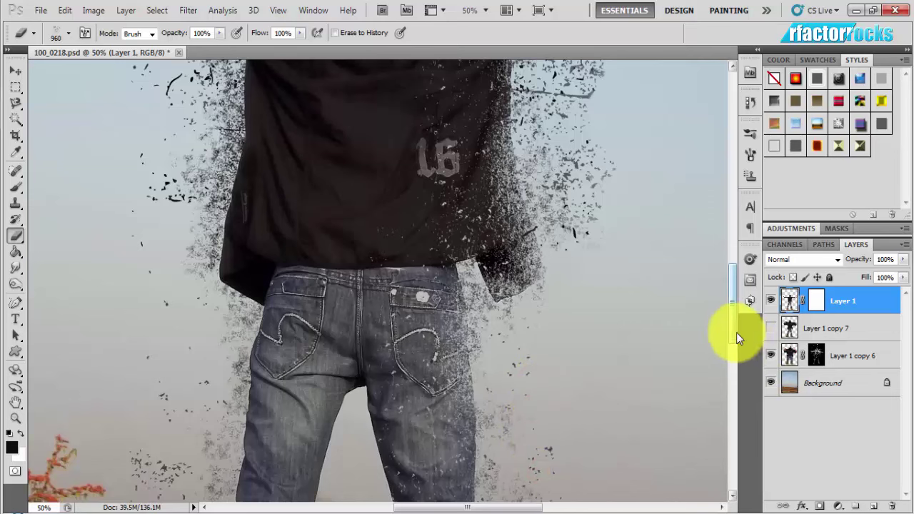
pyautogui.moveTo(734, 333); pyautogui.dragTo(732, 389)
# Step: Erase along the outer edge of the right jeans leg
pyautogui.click(537, 201)
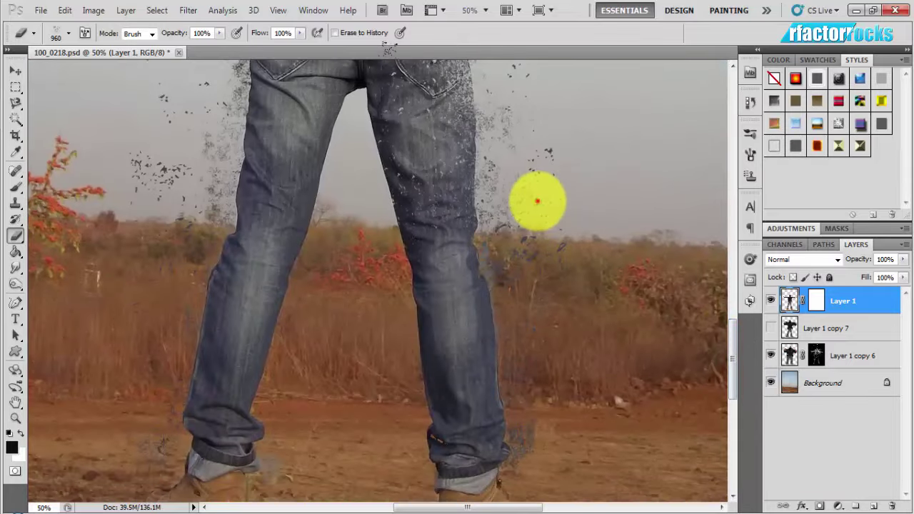
pyautogui.moveTo(537, 201); pyautogui.dragTo(544, 296)
pyautogui.click(548, 320)
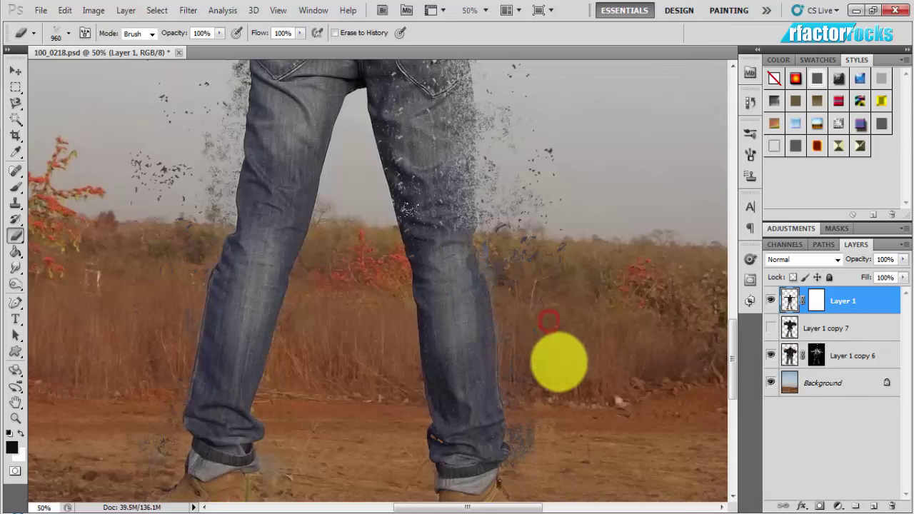
pyautogui.moveTo(560, 396); pyautogui.dragTo(572, 434)
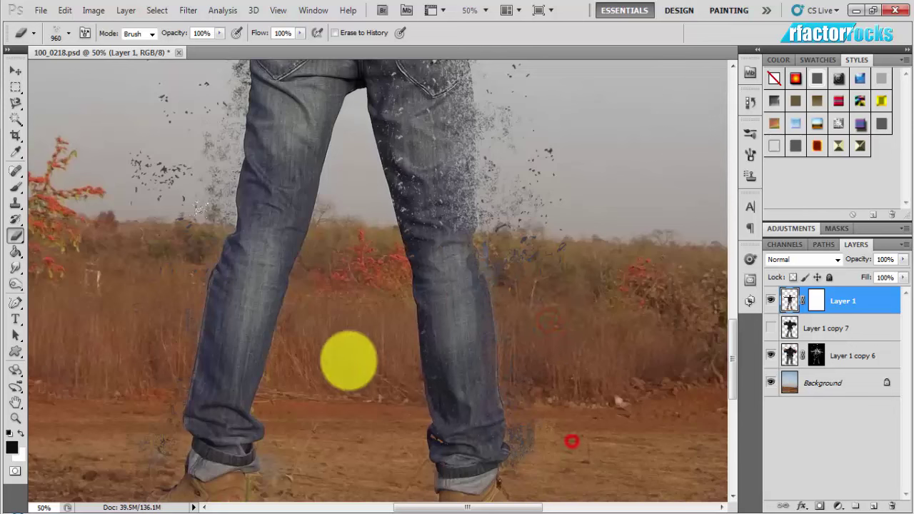
# Step: Erase along the left jeans leg's outer edge near the bushes
pyautogui.click(79, 345)
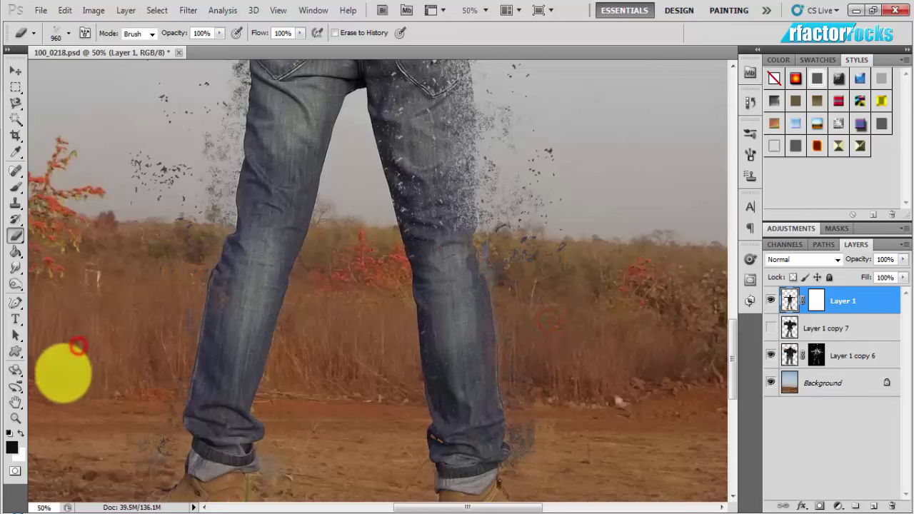
pyautogui.click(63, 373)
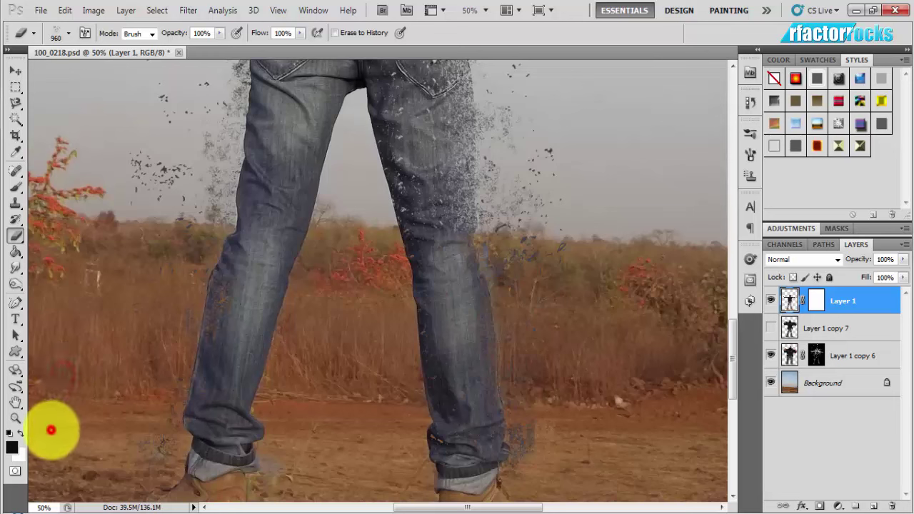
pyautogui.click(102, 255)
pyautogui.click(107, 210)
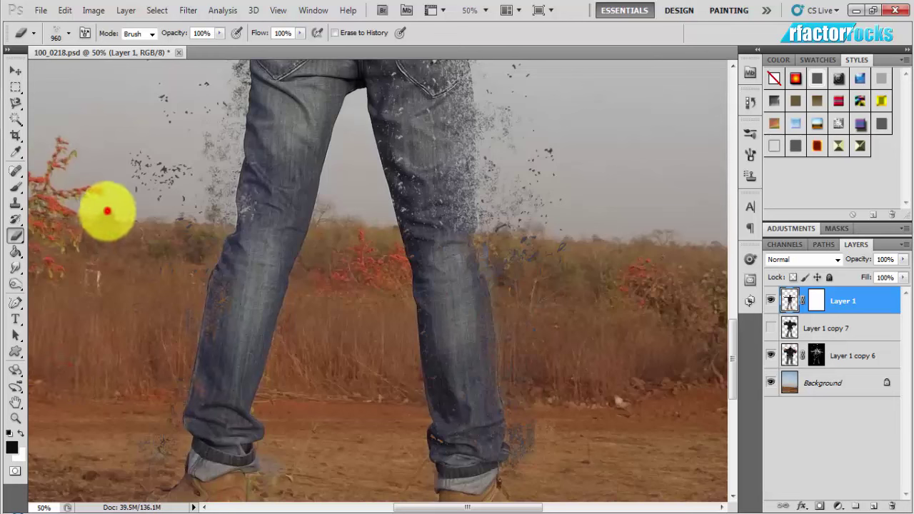
pyautogui.moveTo(107, 211); pyautogui.dragTo(107, 191)
pyautogui.moveTo(100, 219); pyautogui.dragTo(94, 236)
pyautogui.click(93, 260)
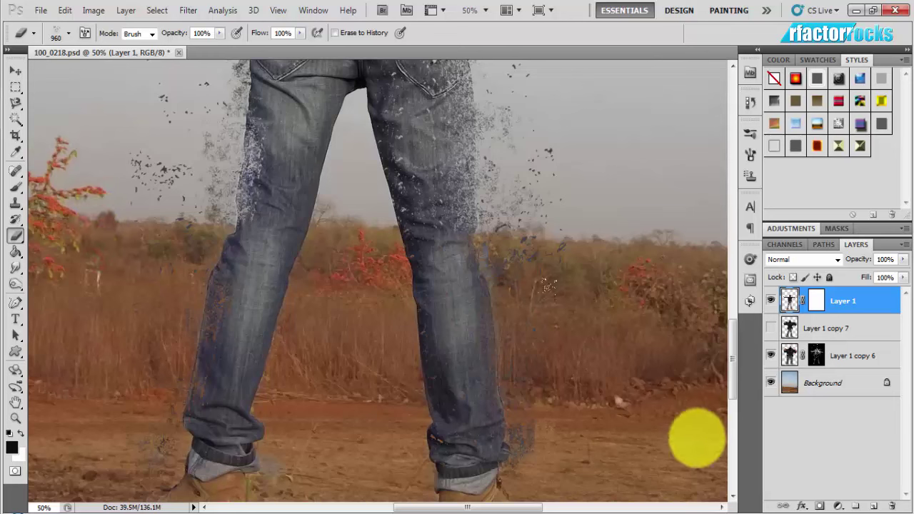
pyautogui.moveTo(728, 386); pyautogui.dragTo(732, 332)
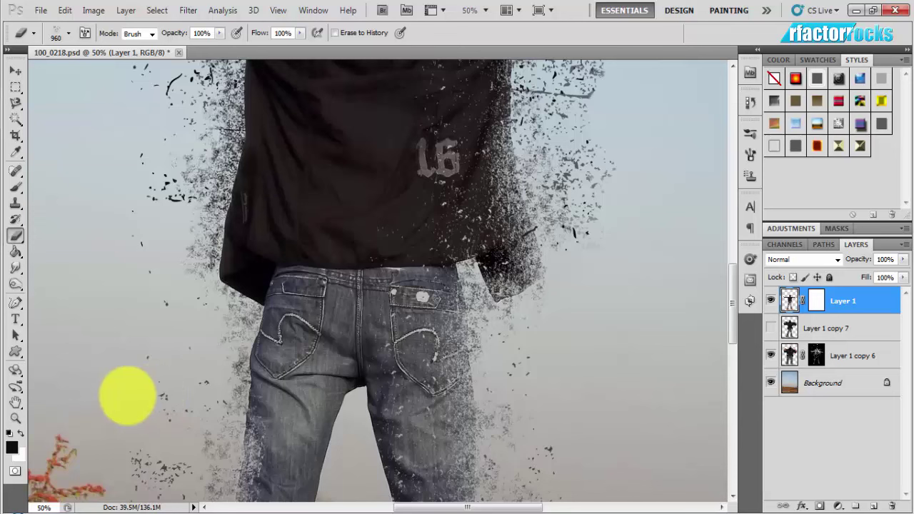
# Step: Erase along the jeans' left edge to reveal dispersion particles
pyautogui.moveTo(118, 395)
pyautogui.mouseDown()
pyautogui.moveTo(110, 453)
pyautogui.moveTo(205, 452)
pyautogui.mouseUp()
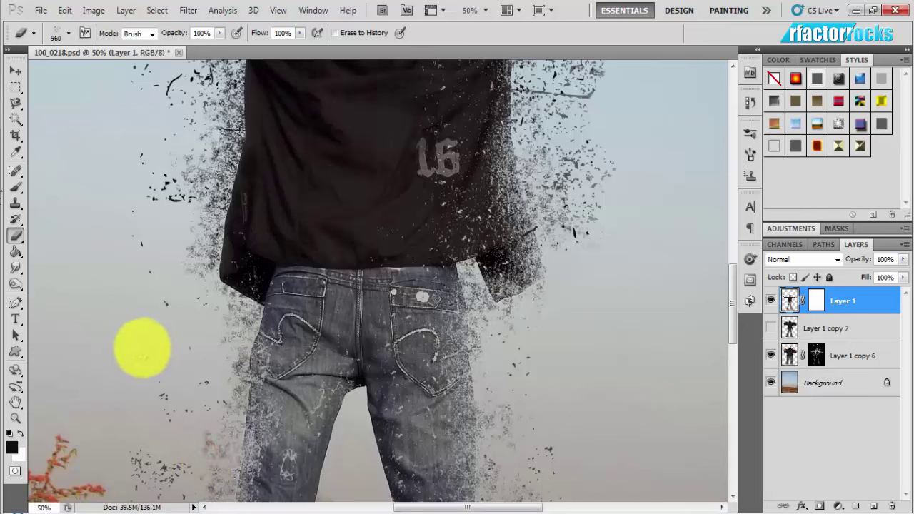
pyautogui.click(142, 347)
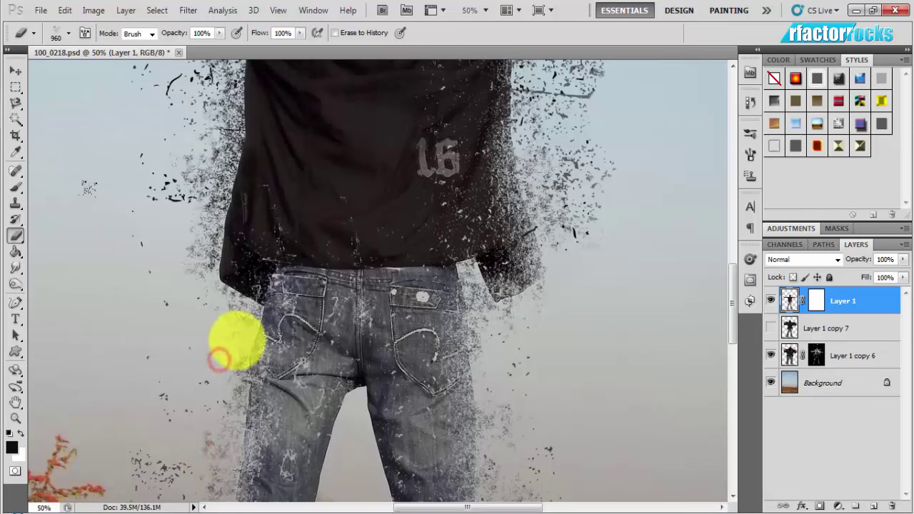
pyautogui.click(89, 284)
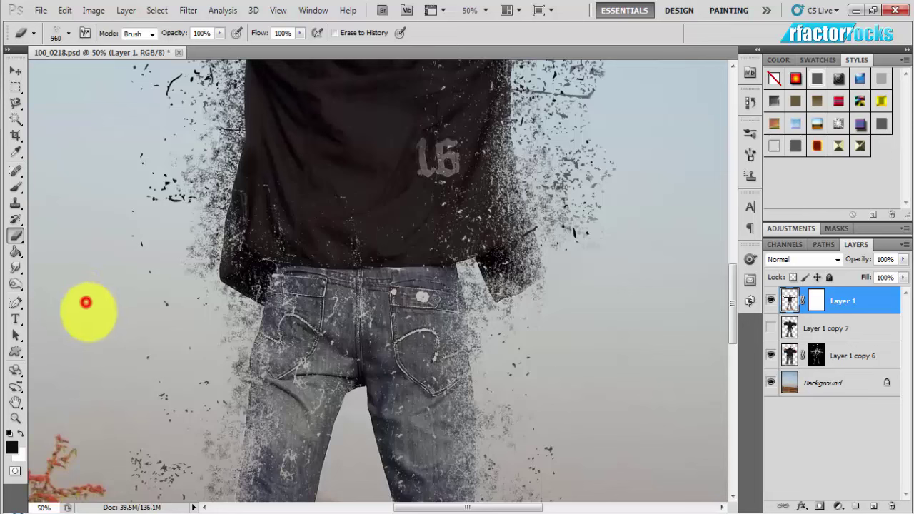
pyautogui.click(99, 322)
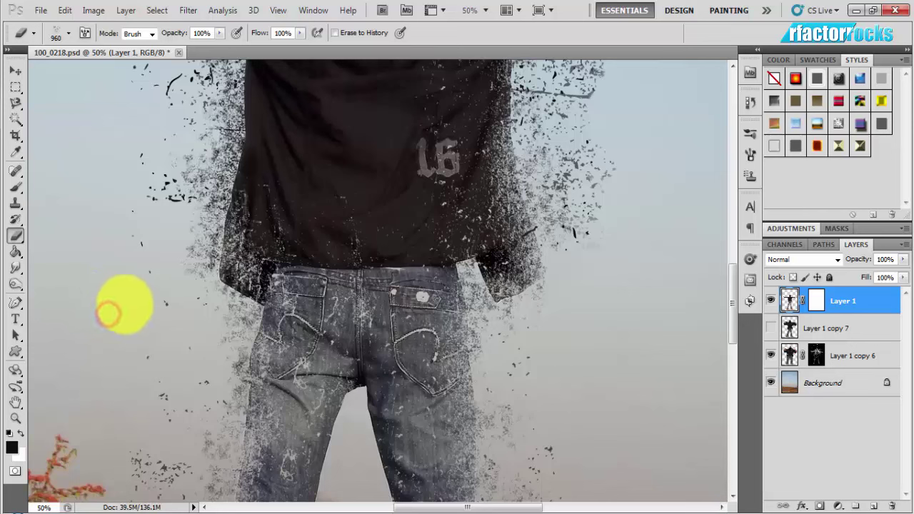
pyautogui.moveTo(108, 315); pyautogui.dragTo(122, 302)
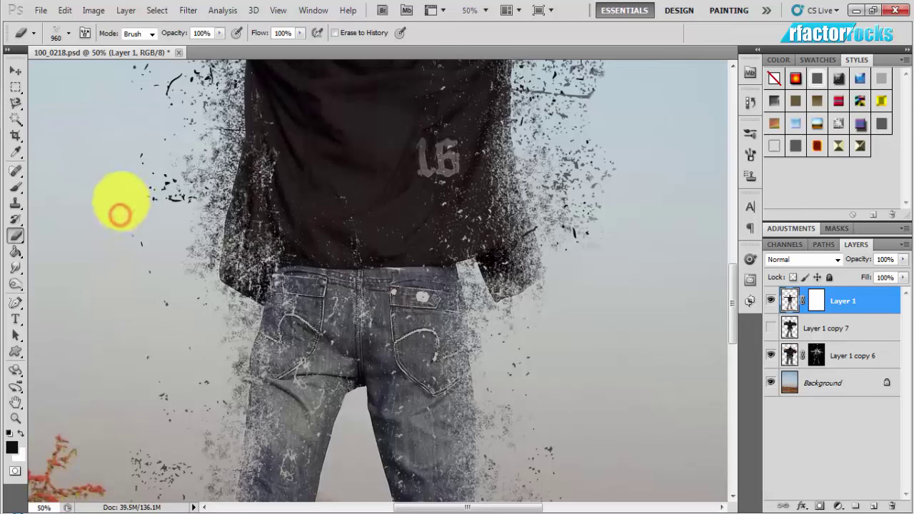
pyautogui.click(103, 208)
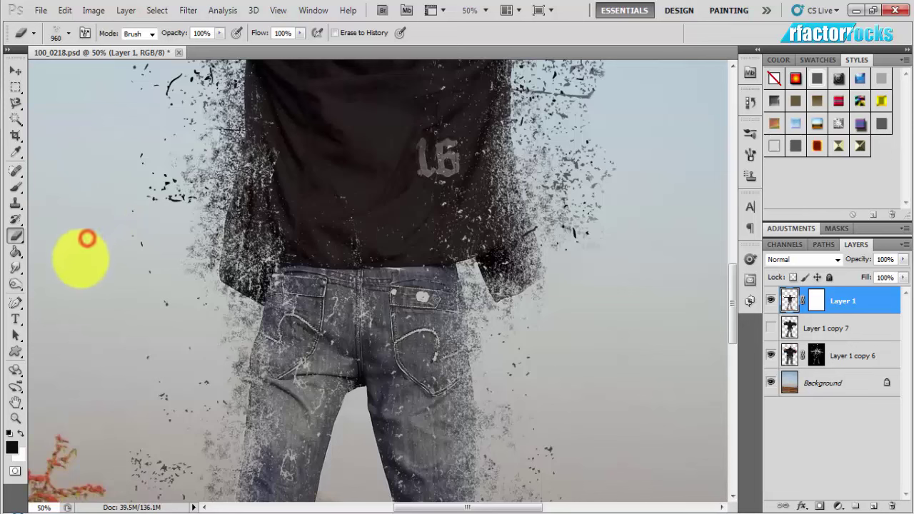
pyautogui.moveTo(78, 275)
pyautogui.mouseDown()
pyautogui.moveTo(79, 314)
pyautogui.moveTo(91, 322)
pyautogui.mouseUp()
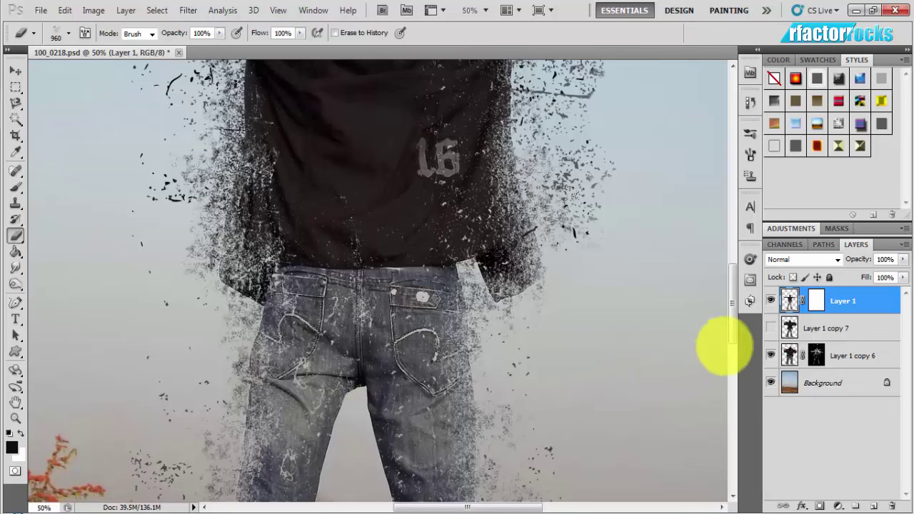
# Step: Disperse the arm on the left of the image into particles
pyautogui.click(735, 334)
pyautogui.moveTo(734, 335); pyautogui.dragTo(733, 299)
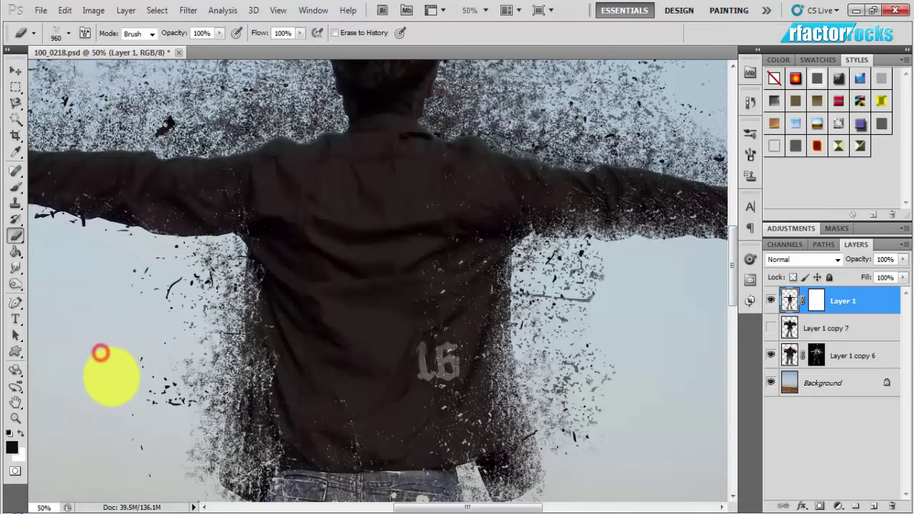
pyautogui.moveTo(96, 293); pyautogui.dragTo(74, 293)
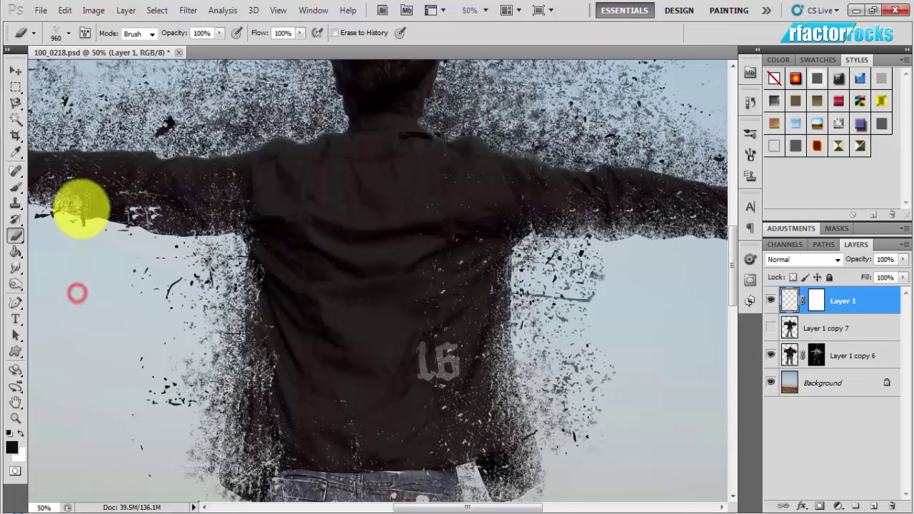
pyautogui.click(82, 204)
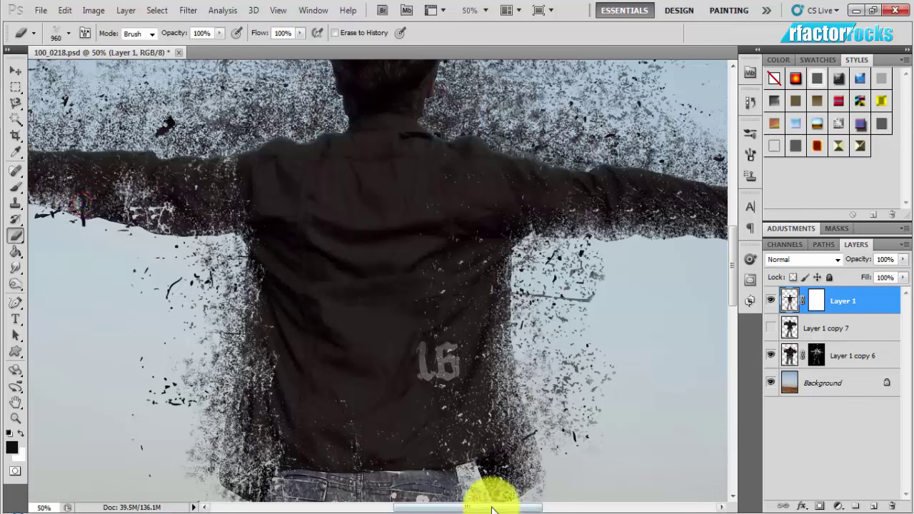
# Step: Reselect the Eraser tool after briefly picking the Eyedropper
pyautogui.moveTo(491, 509); pyautogui.dragTo(440, 507)
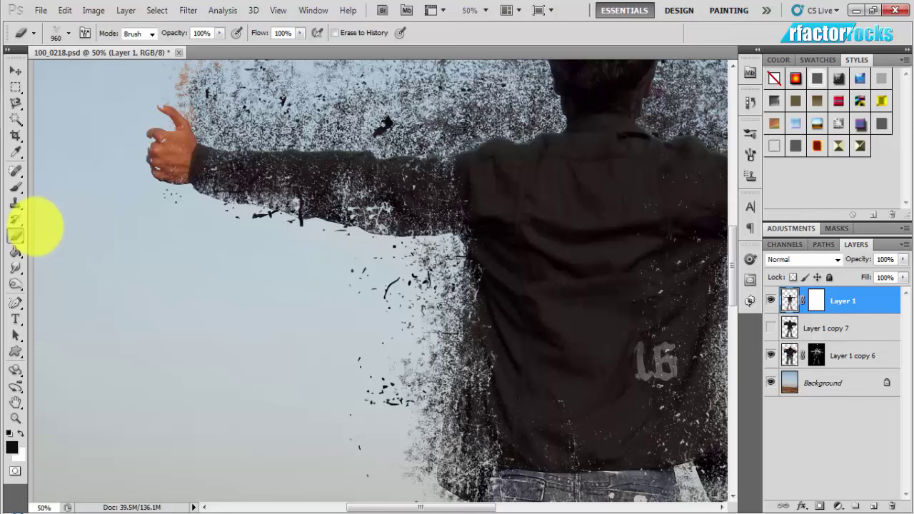
pyautogui.click(16, 234)
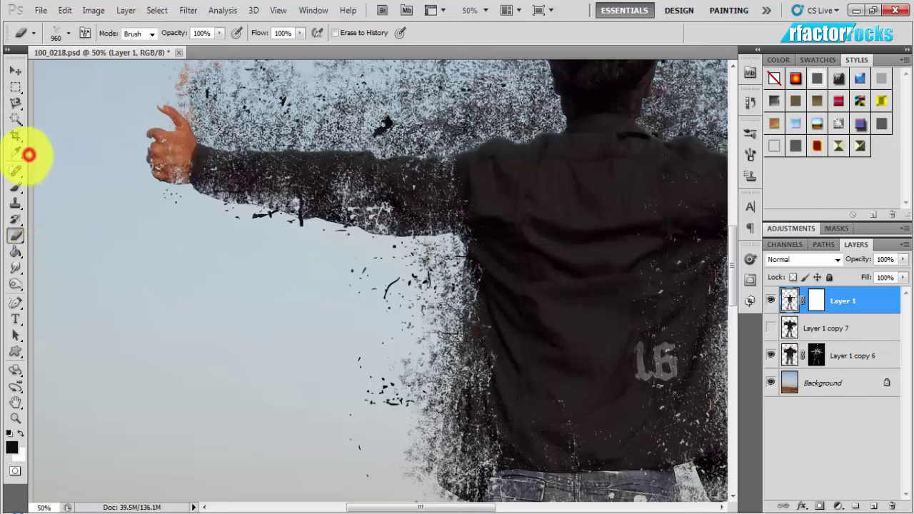
pyautogui.click(26, 154)
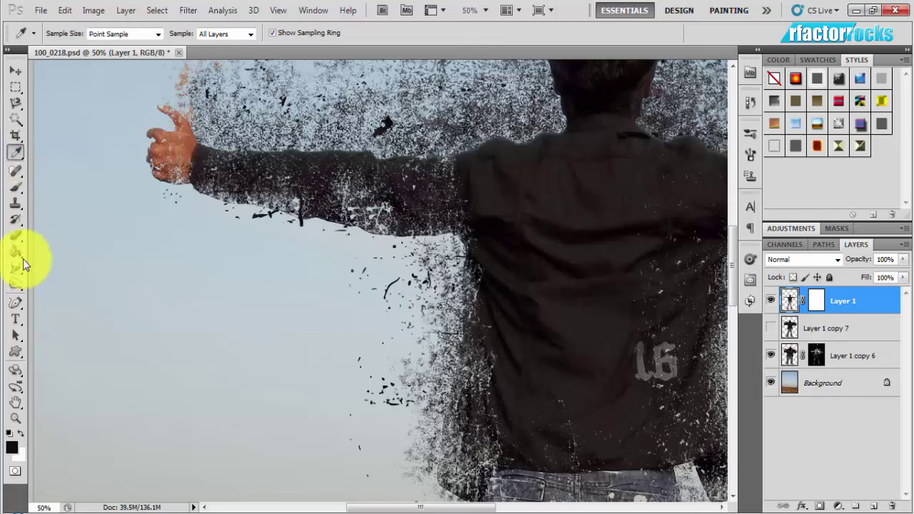
pyautogui.click(14, 240)
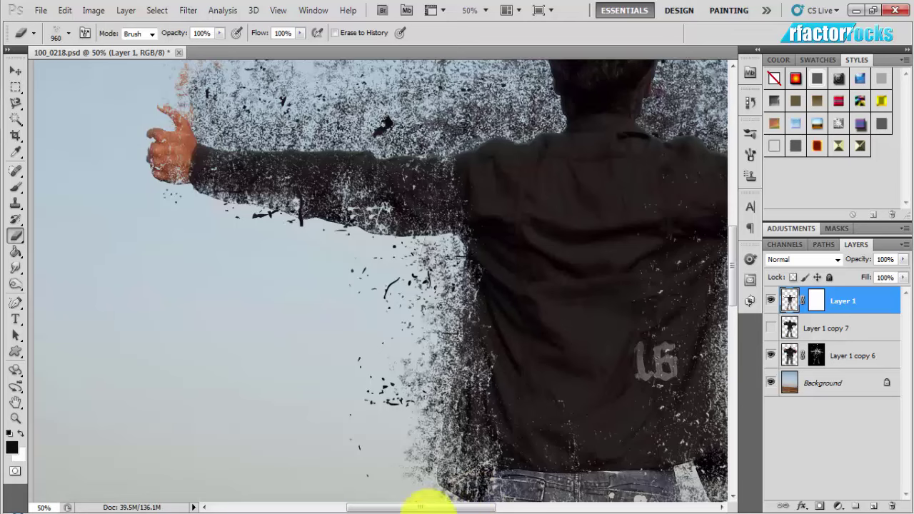
# Step: Erase over the left arm, hand and head so particles drift into the sky
pyautogui.moveTo(431, 509)
pyautogui.mouseDown()
pyautogui.moveTo(380, 508)
pyautogui.moveTo(402, 509)
pyautogui.mouseUp()
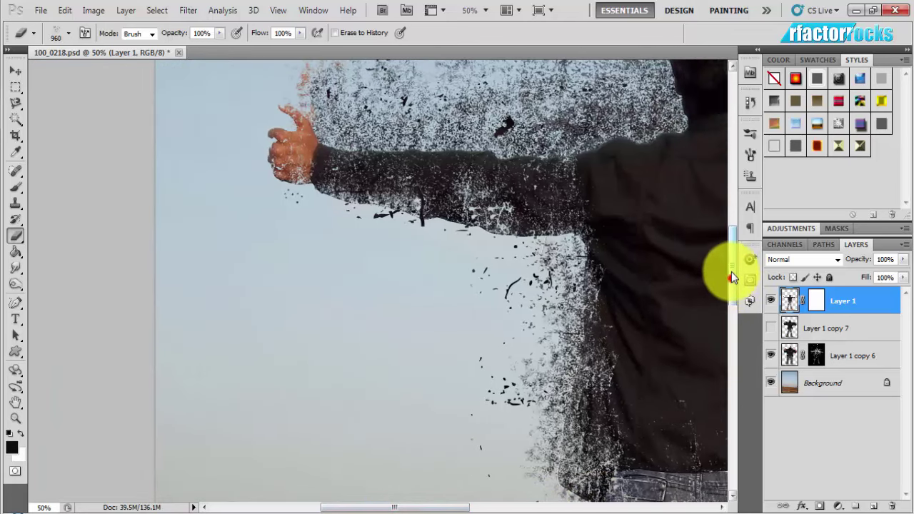
pyautogui.moveTo(731, 271)
pyautogui.mouseDown()
pyautogui.moveTo(732, 261)
pyautogui.moveTo(690, 245)
pyautogui.mouseUp()
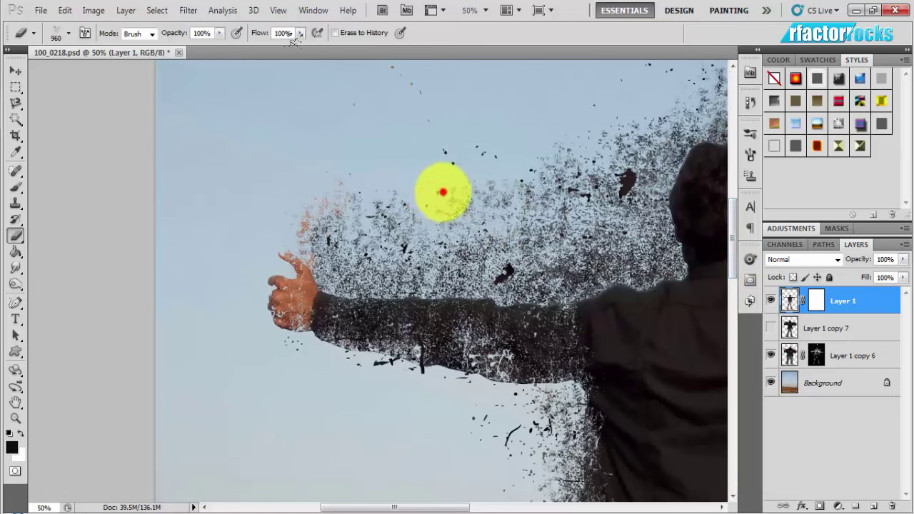
pyautogui.moveTo(467, 179); pyautogui.dragTo(438, 179)
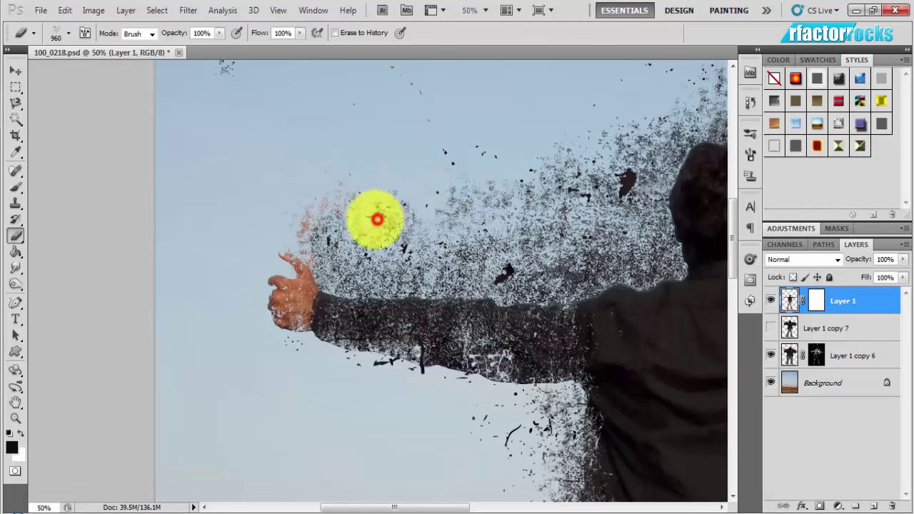
pyautogui.moveTo(377, 219); pyautogui.dragTo(327, 200)
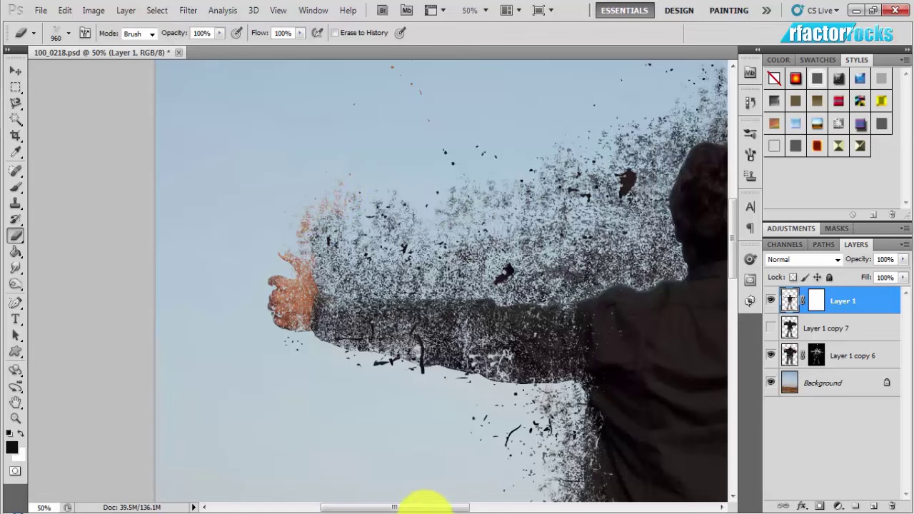
pyautogui.moveTo(421, 512); pyautogui.dragTo(461, 508)
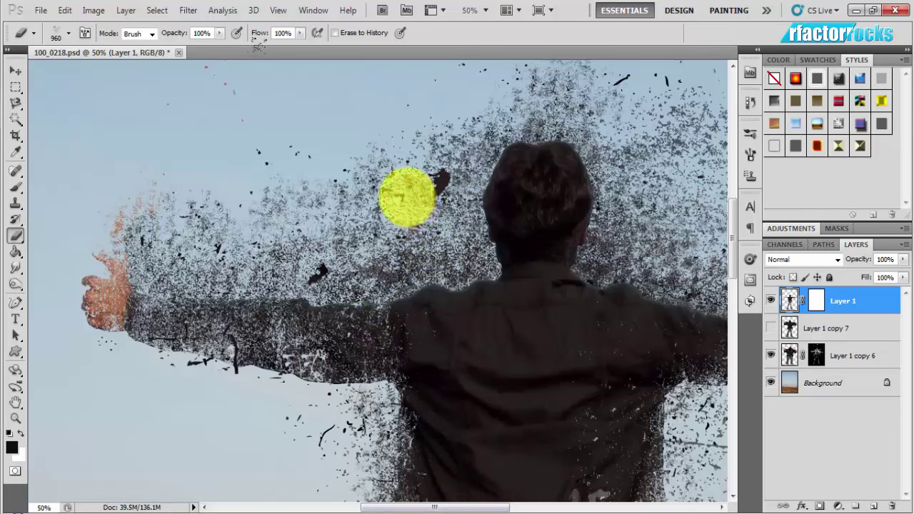
pyautogui.click(404, 192)
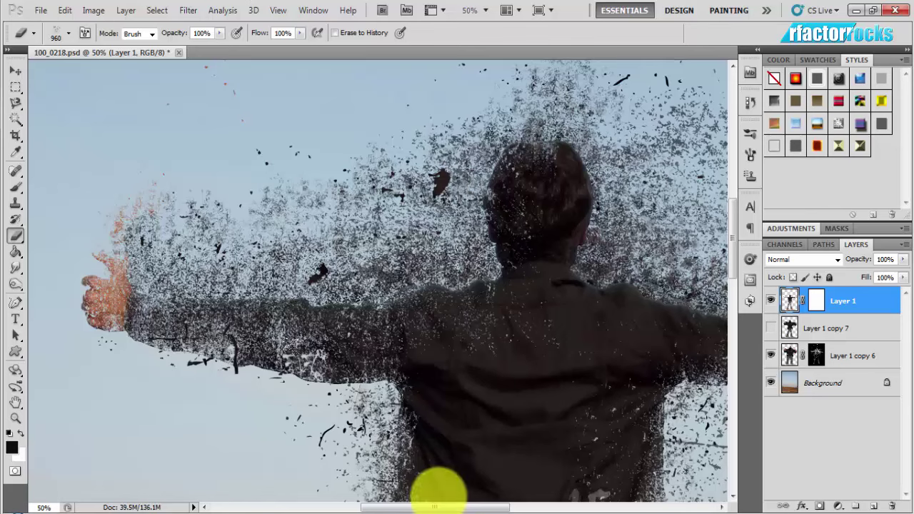
pyautogui.moveTo(437, 508); pyautogui.dragTo(502, 508)
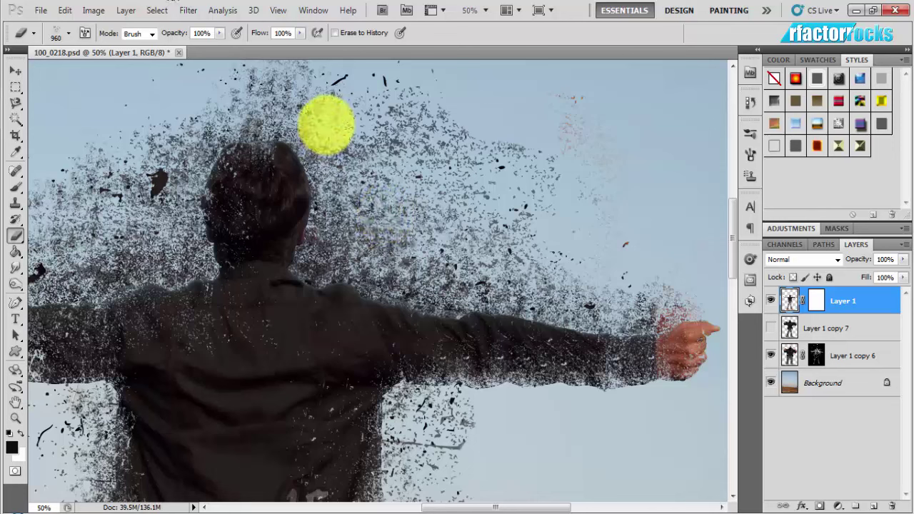
# Step: Scatter particles around the top of the head
pyautogui.click(341, 82)
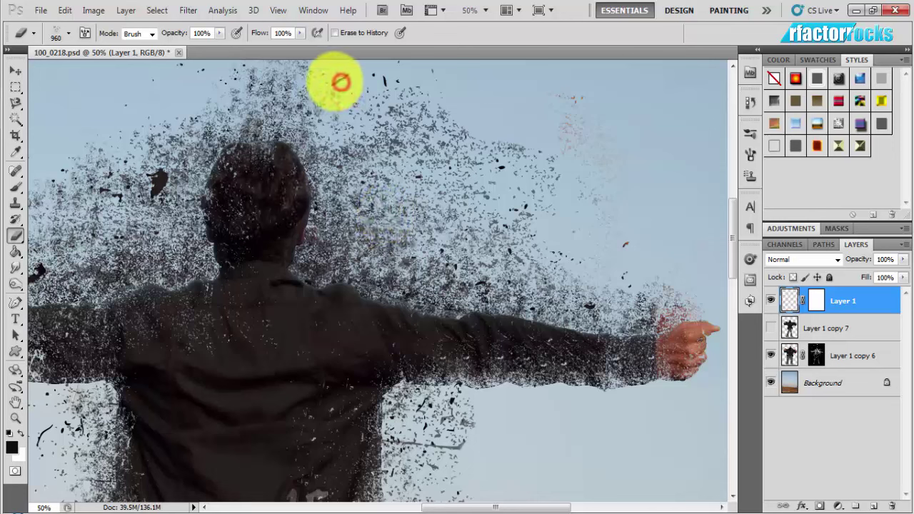
pyautogui.moveTo(331, 84); pyautogui.dragTo(340, 82)
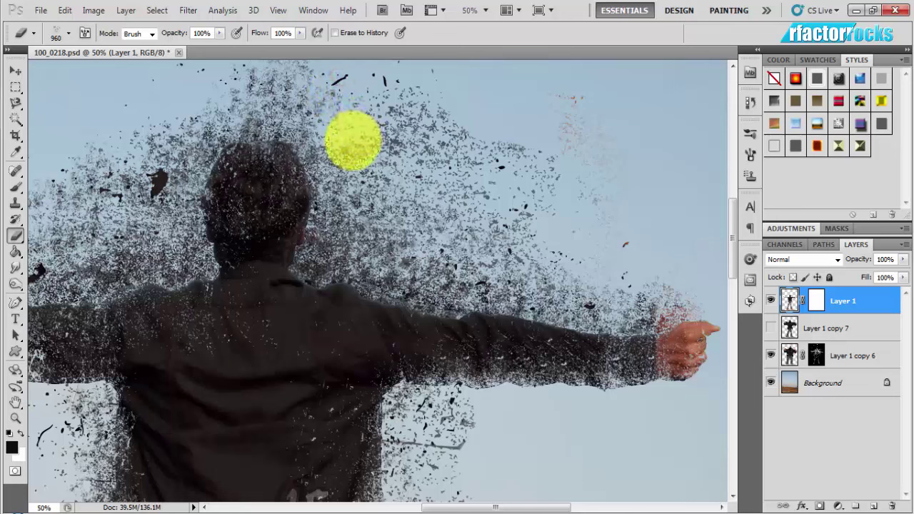
pyautogui.moveTo(351, 139)
pyautogui.mouseDown()
pyautogui.moveTo(348, 166)
pyautogui.moveTo(361, 182)
pyautogui.mouseUp()
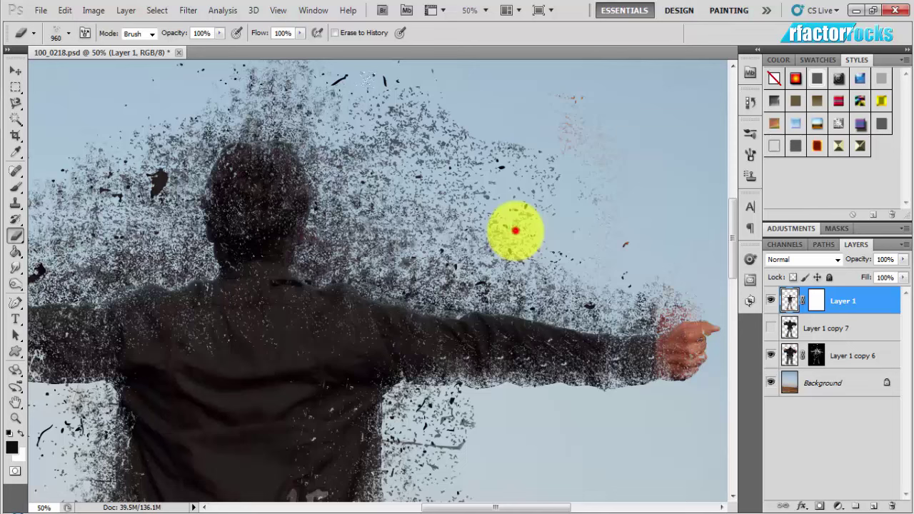
# Step: Dissolve the right arm and the fingertips of its hand into particles
pyautogui.moveTo(516, 230); pyautogui.dragTo(550, 225)
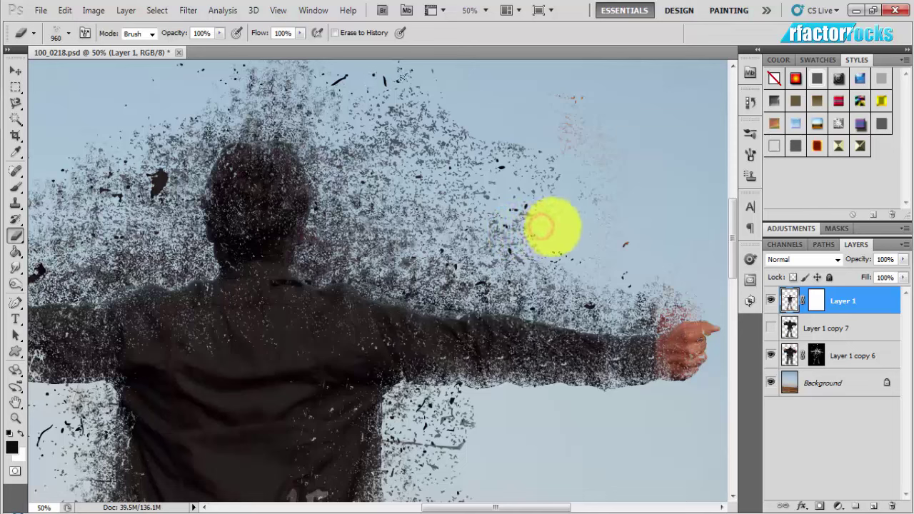
pyautogui.moveTo(407, 201); pyautogui.dragTo(383, 220)
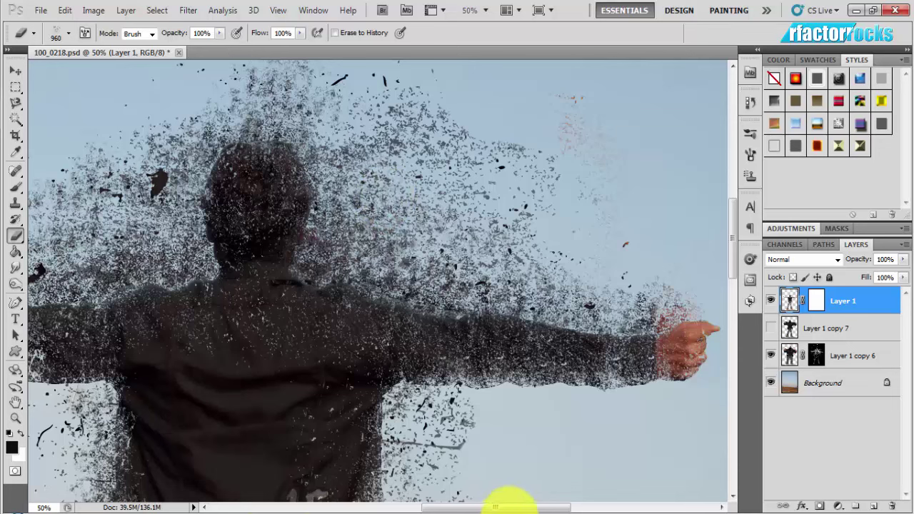
pyautogui.moveTo(509, 506); pyautogui.dragTo(559, 506)
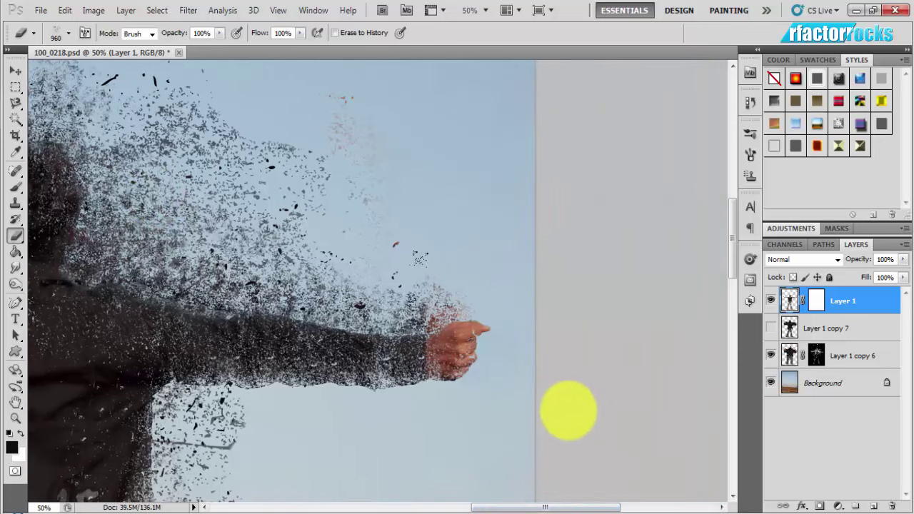
pyautogui.click(555, 404)
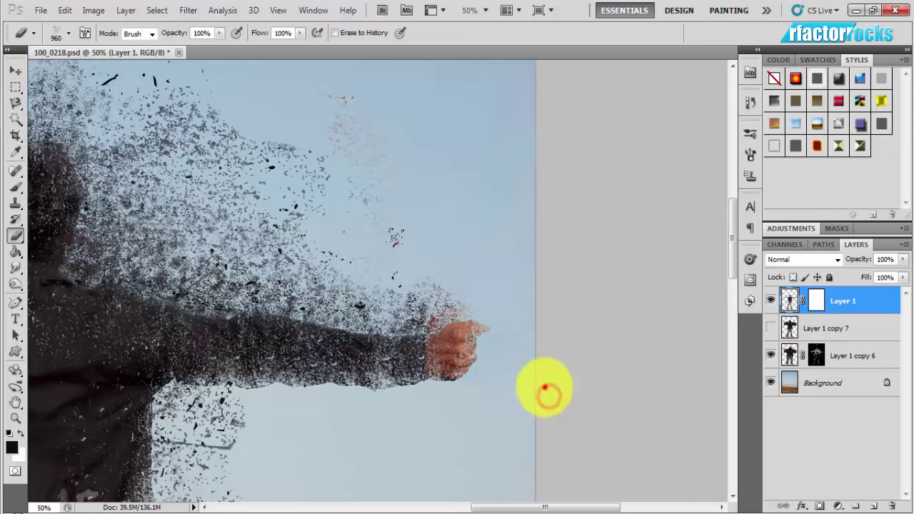
pyautogui.moveTo(541, 380); pyautogui.dragTo(522, 384)
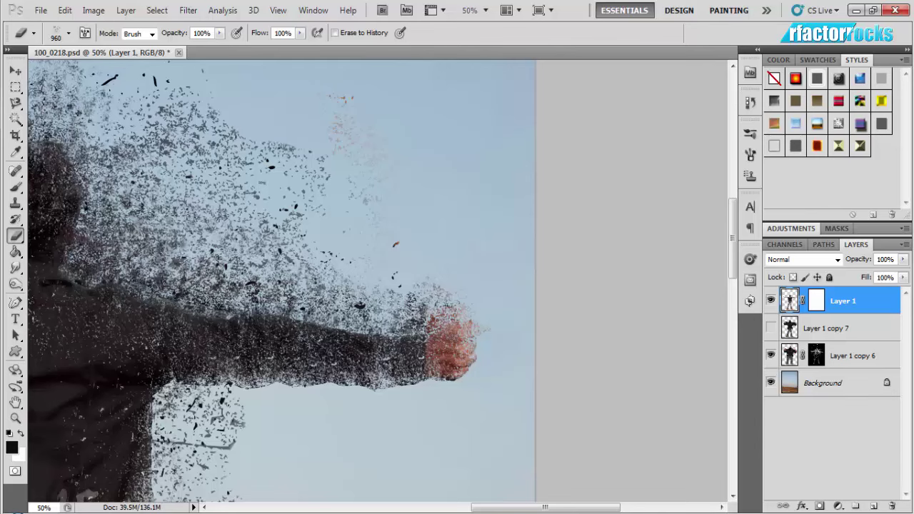
pyautogui.hotkey('ctrl', '-')
pyautogui.hotkey('ctrl', '-')
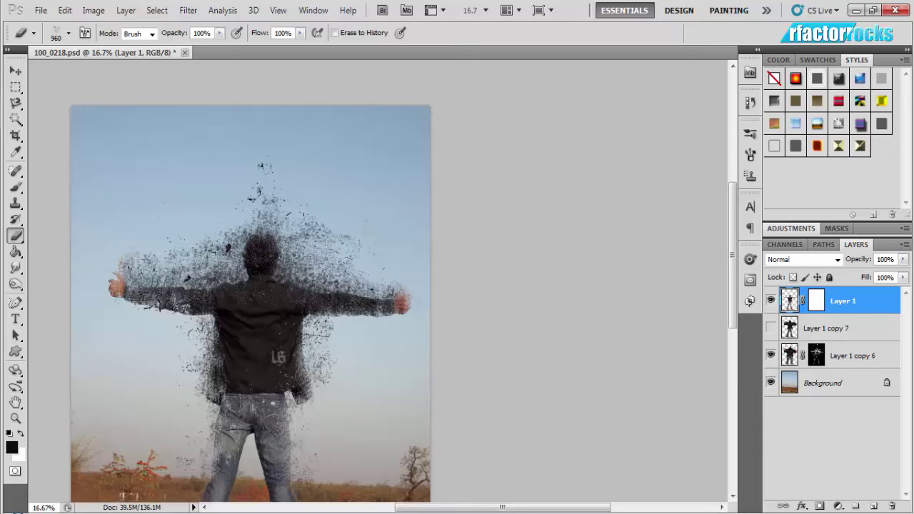
pyautogui.hotkey('ctrl', '+')
pyautogui.hotkey('ctrl', '+')
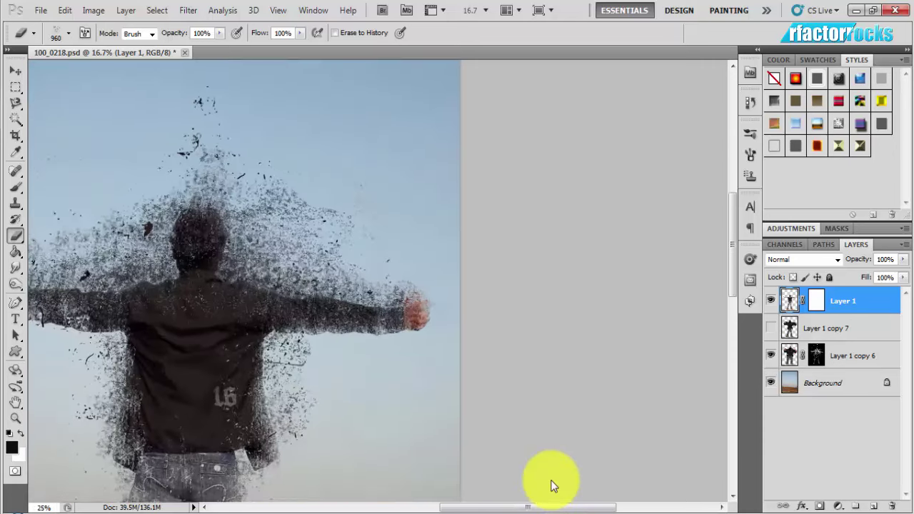
pyautogui.hotkey('ctrl', '+')
pyautogui.hotkey('ctrl', '+')
pyautogui.hotkey('ctrl', '+')
pyautogui.hotkey('ctrl', '+')
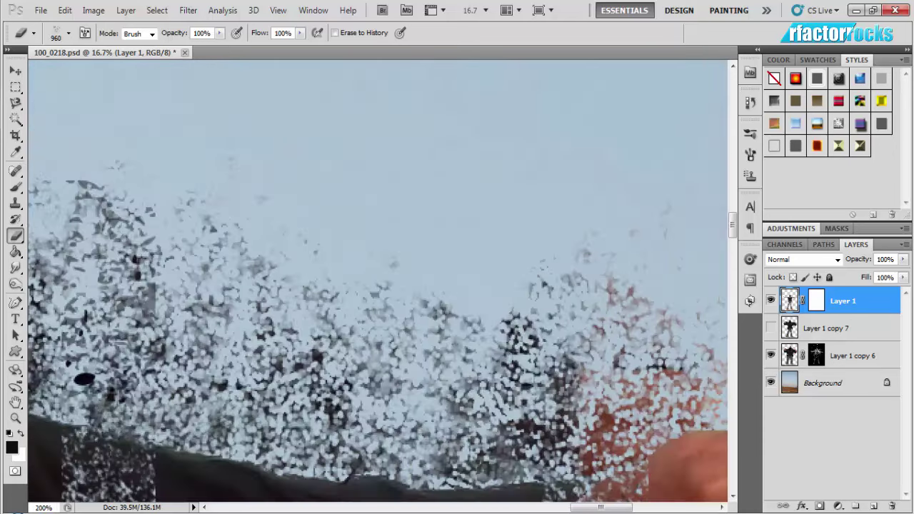
pyautogui.hotkey('ctrl', '-')
pyautogui.hotkey('ctrl', '-')
pyautogui.hotkey('ctrl', '-')
pyautogui.hotkey('ctrl', '-')
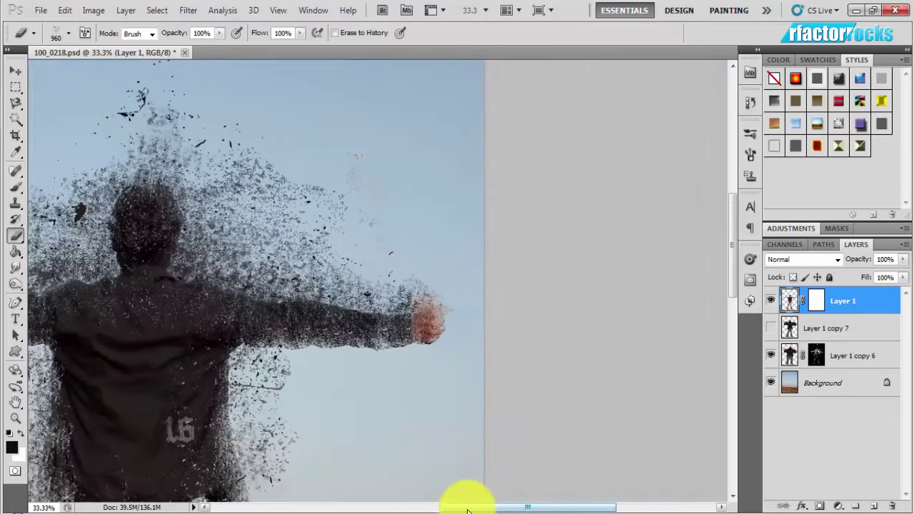
pyautogui.moveTo(468, 508); pyautogui.dragTo(414, 509)
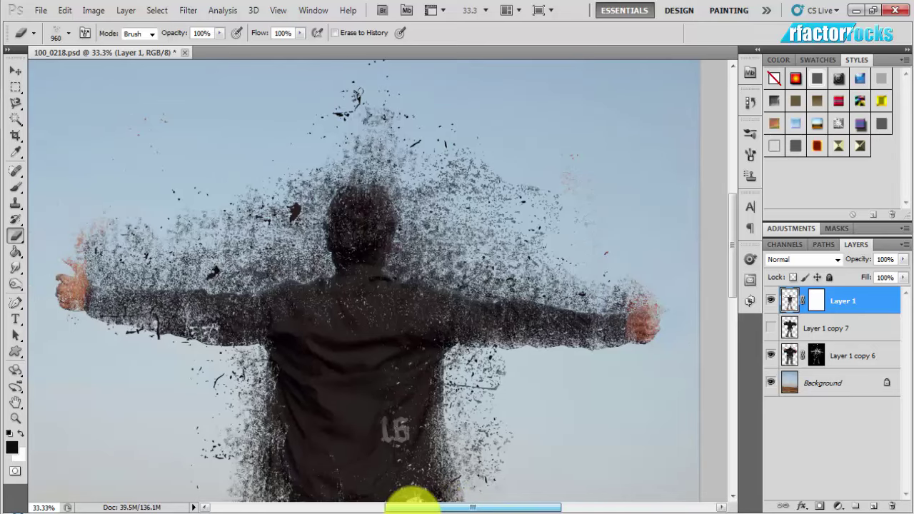
pyautogui.hotkey('ctrl', '+')
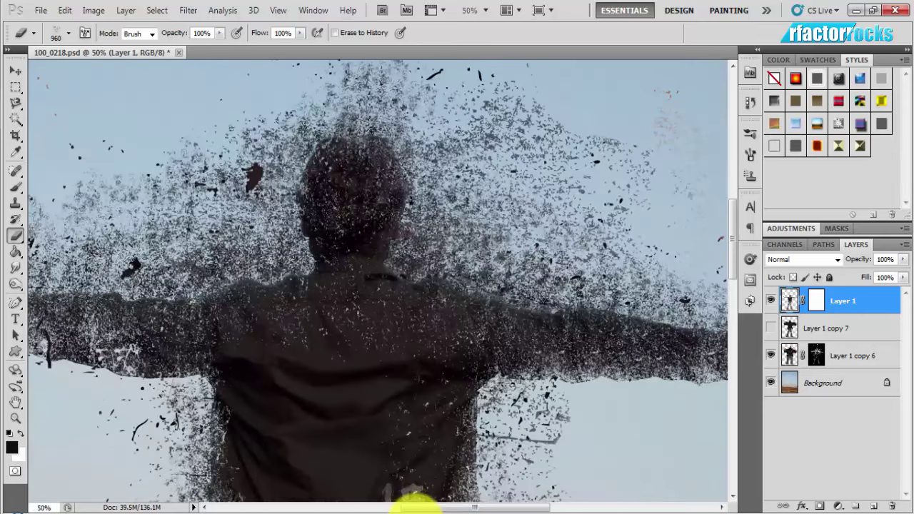
# Step: Brush along the right arm's lower edge and the sky below it with the Eraser
pyautogui.moveTo(441, 509); pyautogui.dragTo(472, 509)
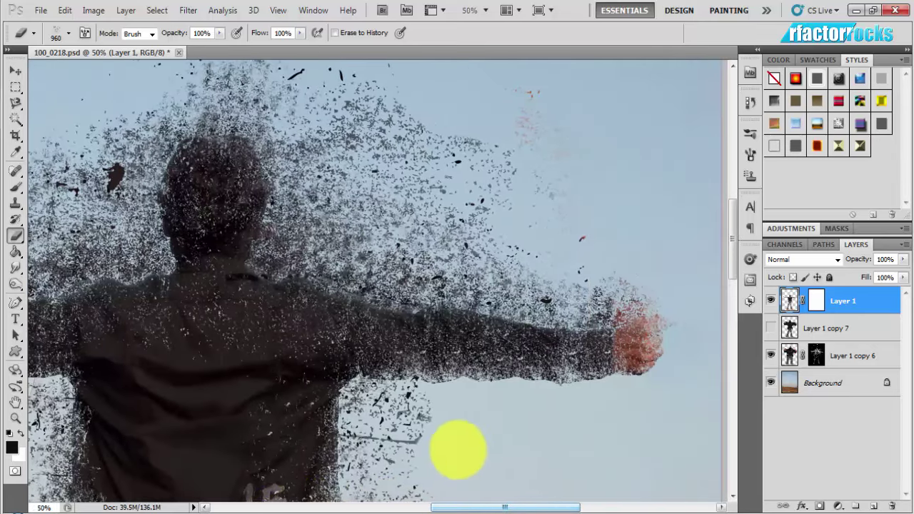
pyautogui.moveTo(544, 450); pyautogui.dragTo(615, 464)
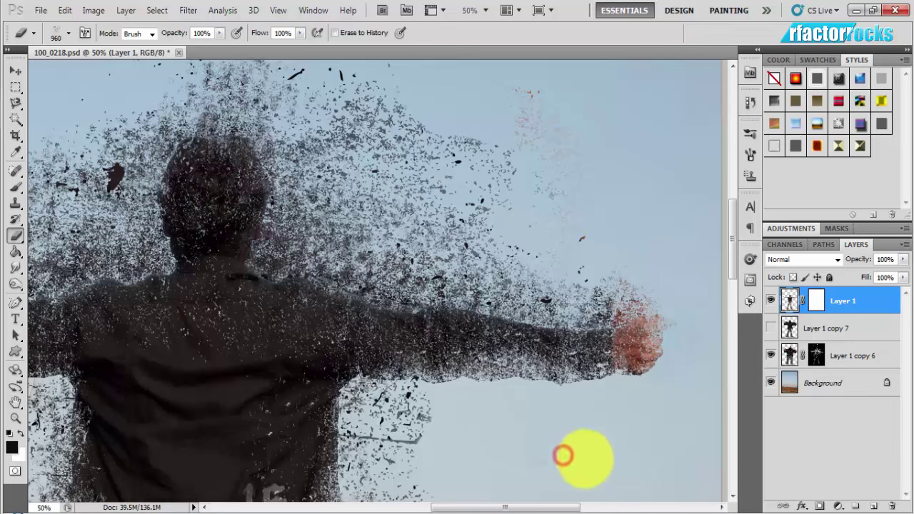
pyautogui.click(705, 460)
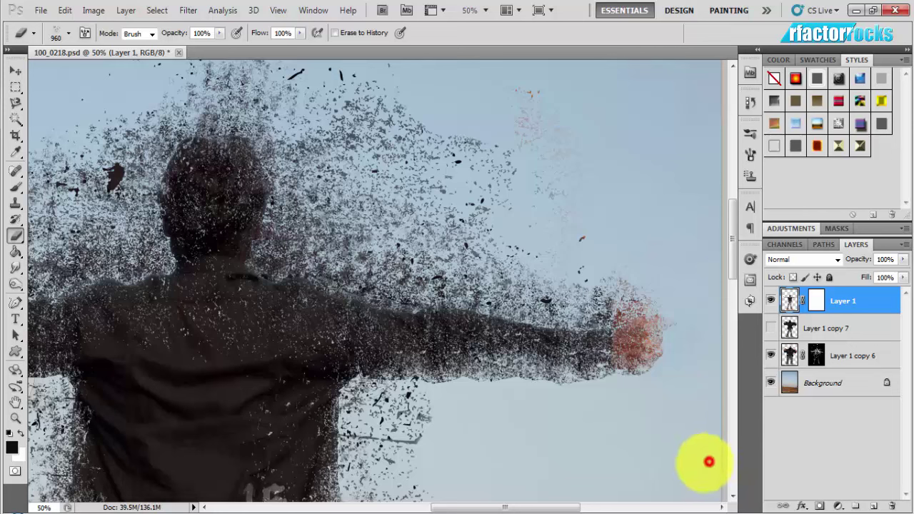
pyautogui.moveTo(694, 464)
pyautogui.mouseDown()
pyautogui.moveTo(625, 482)
pyautogui.moveTo(582, 469)
pyautogui.moveTo(407, 465)
pyautogui.moveTo(410, 457)
pyautogui.moveTo(410, 495)
pyautogui.moveTo(404, 484)
pyautogui.mouseUp()
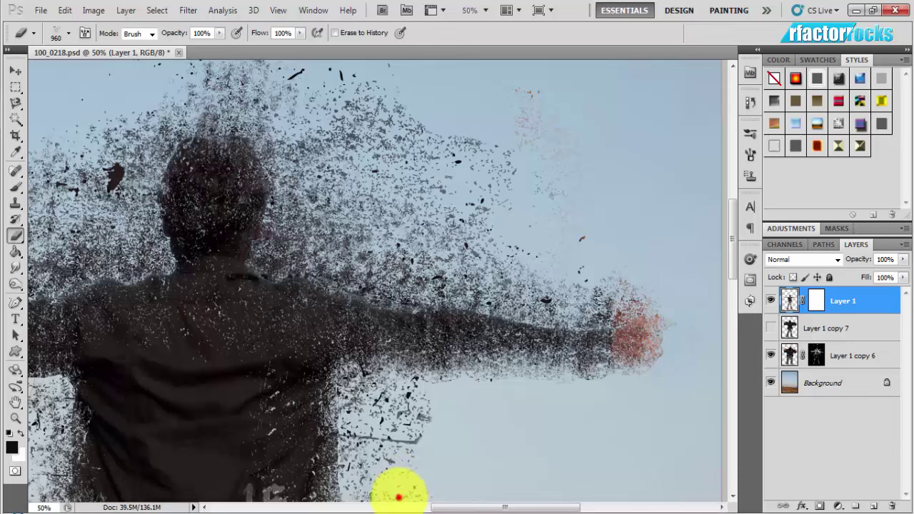
pyautogui.click(398, 497)
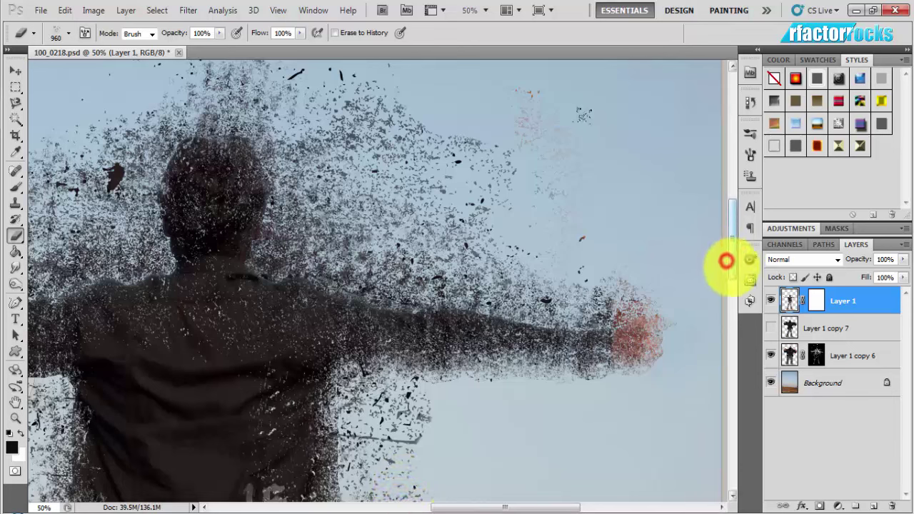
pyautogui.moveTo(735, 268); pyautogui.dragTo(731, 307)
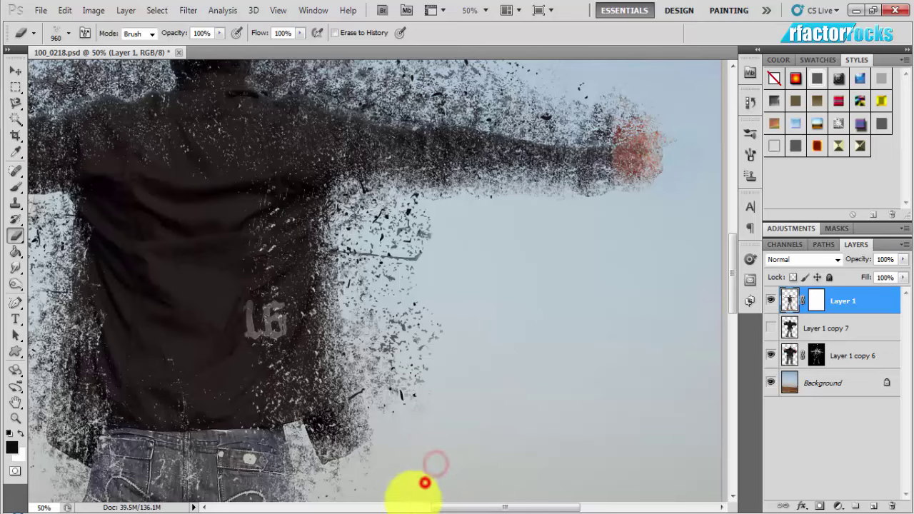
# Step: Reselect the Eraser after briefly picking the Paint Bucket
pyautogui.click(401, 506)
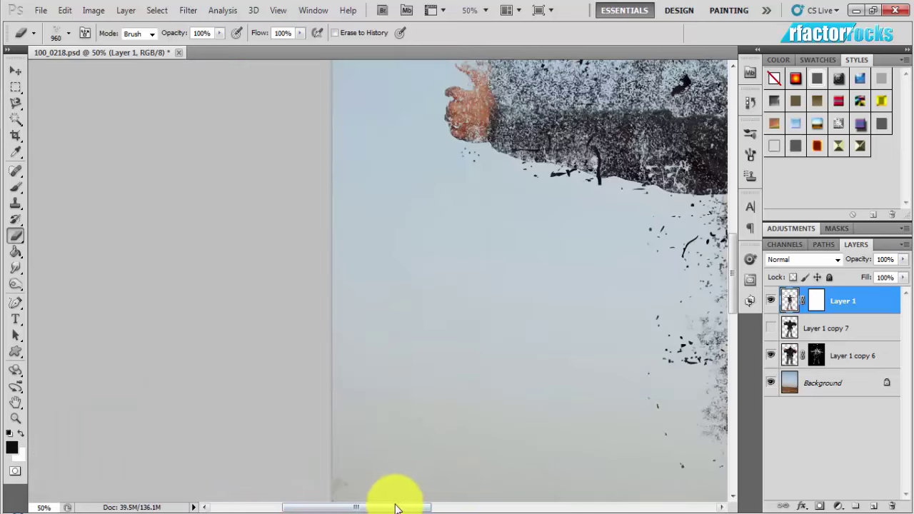
pyautogui.moveTo(384, 509); pyautogui.dragTo(500, 508)
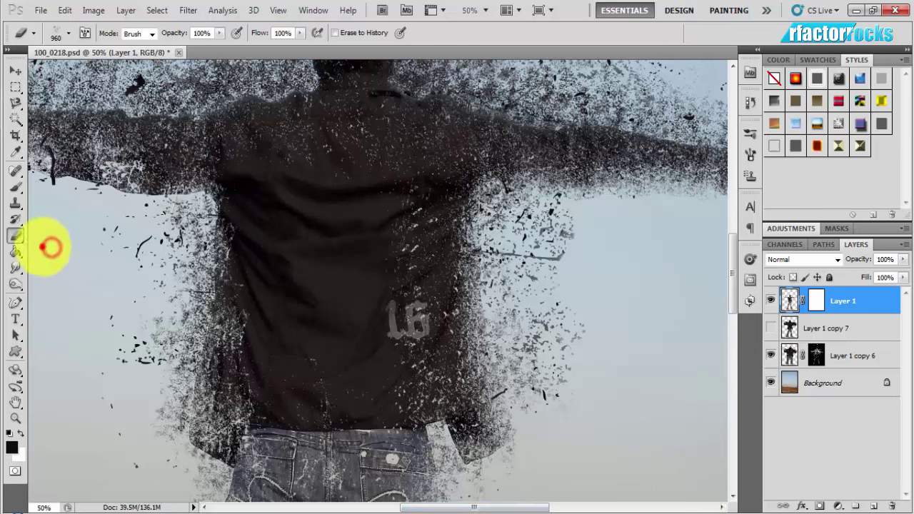
pyautogui.click(20, 248)
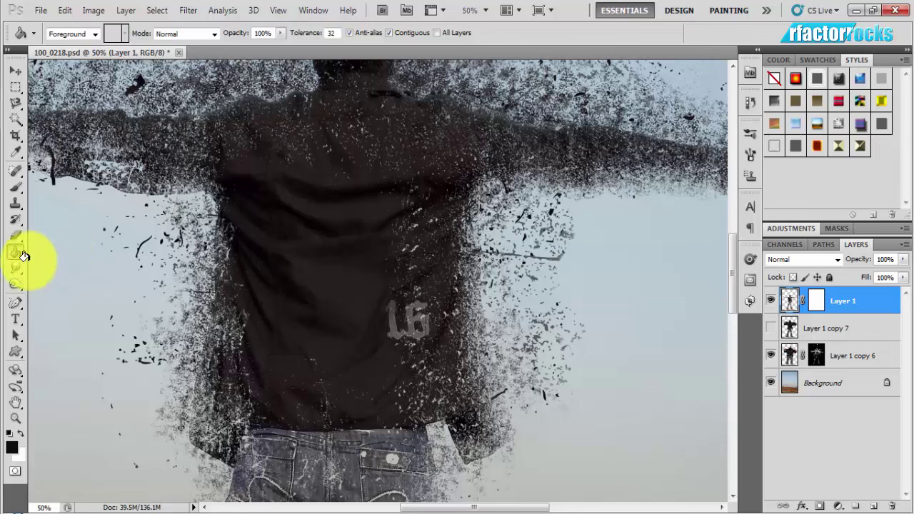
pyautogui.click(15, 236)
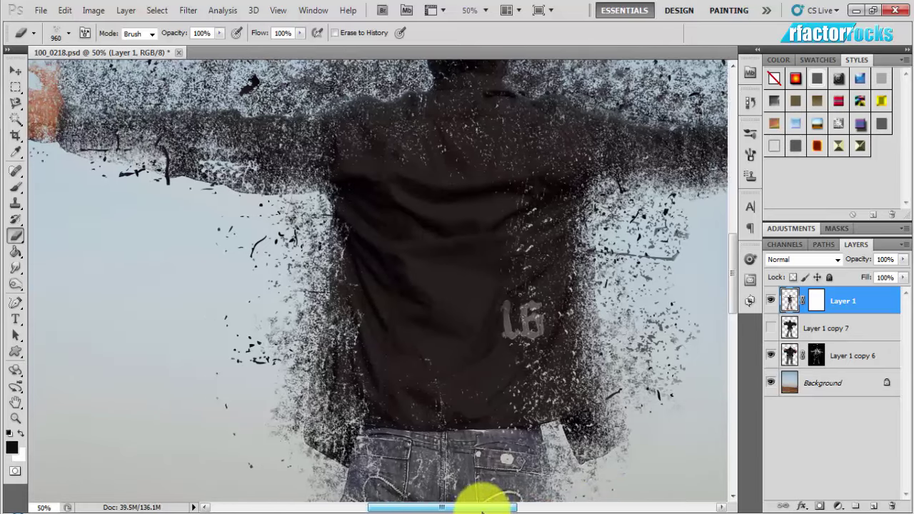
# Step: Erase stray particles in the sky beside the torso and left arm
pyautogui.moveTo(523, 509); pyautogui.dragTo(476, 509)
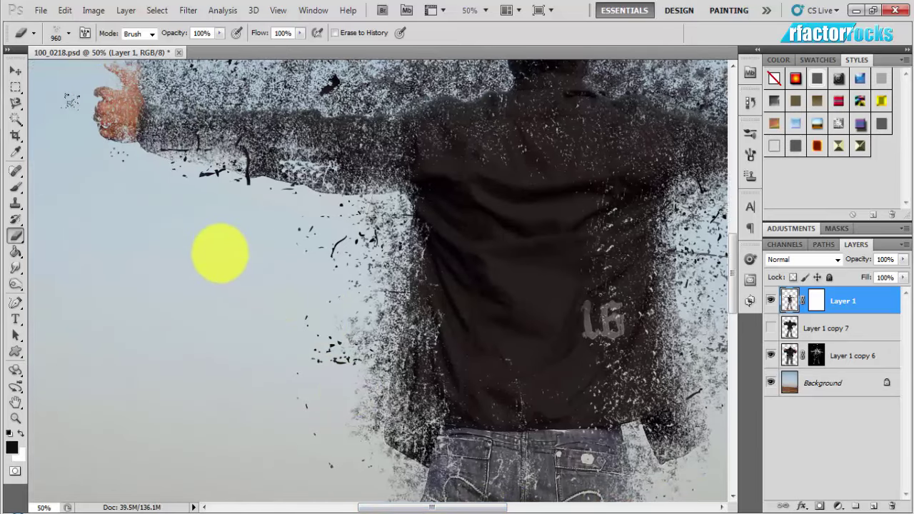
pyautogui.click(202, 243)
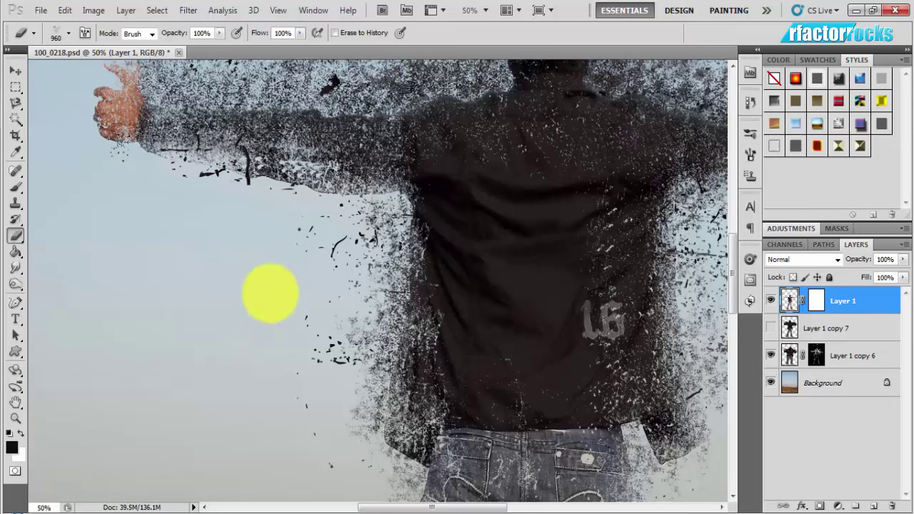
pyautogui.click(296, 263)
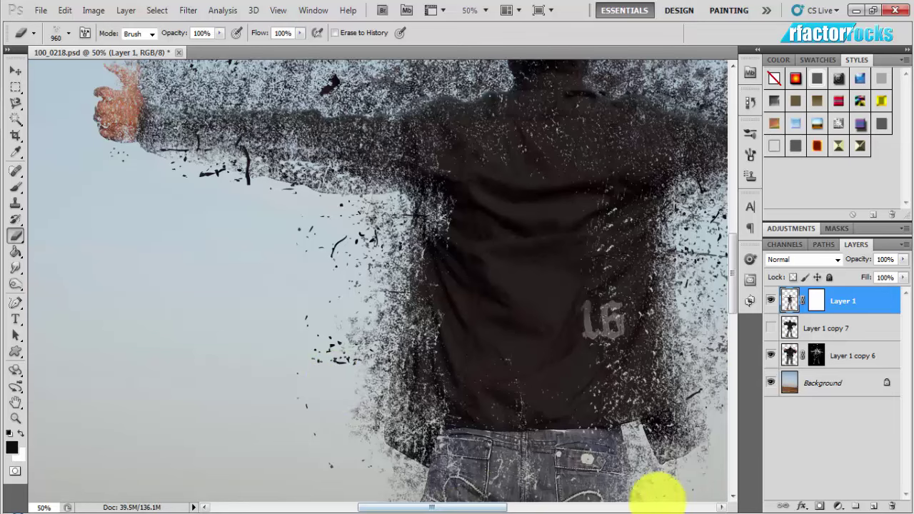
pyautogui.moveTo(731, 303); pyautogui.dragTo(745, 367)
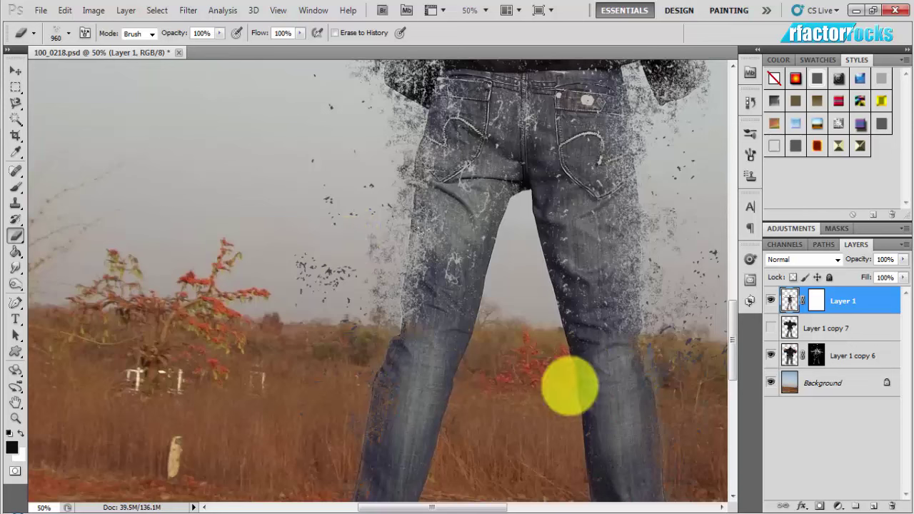
# Step: Erase over the jeans for more dispersion specks, then zoom out to the whole image
pyautogui.click(704, 392)
pyautogui.moveTo(704, 392); pyautogui.dragTo(720, 470)
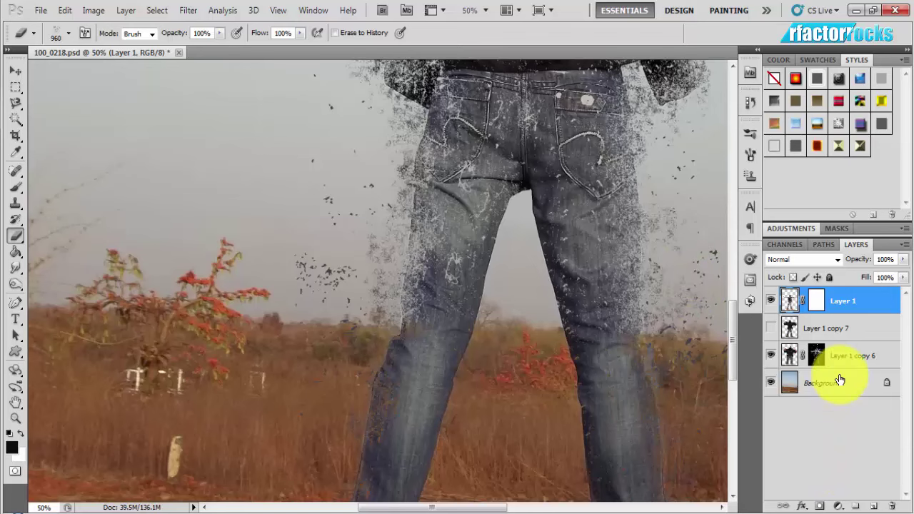
pyautogui.moveTo(730, 373); pyautogui.dragTo(729, 252)
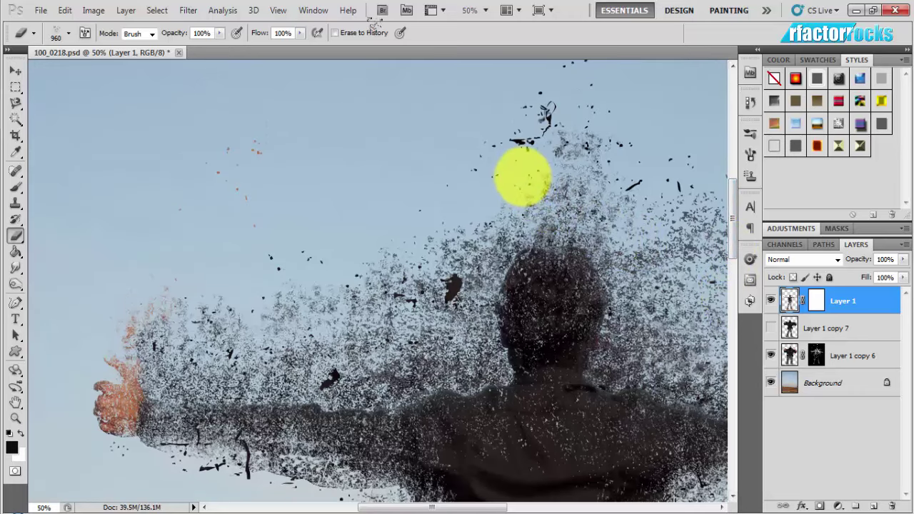
pyautogui.moveTo(514, 169)
pyautogui.mouseDown()
pyautogui.moveTo(509, 162)
pyautogui.moveTo(570, 150)
pyautogui.moveTo(586, 197)
pyautogui.mouseUp()
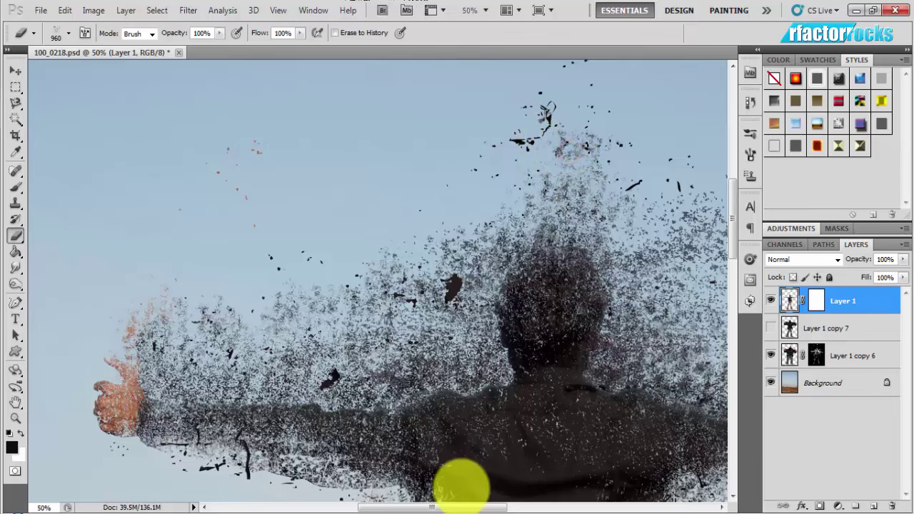
pyautogui.hotkey('ctrl', '-')
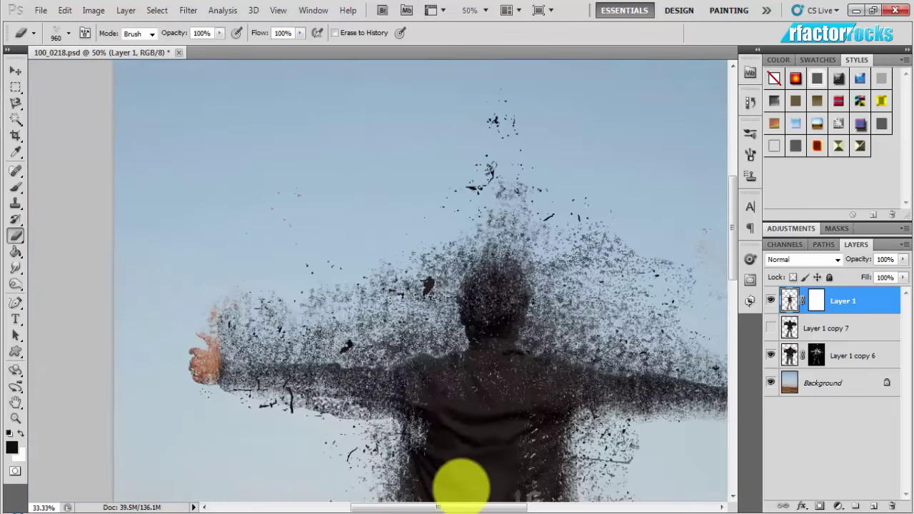
pyautogui.hotkey('ctrl', '-')
pyautogui.hotkey('ctrl', '-')
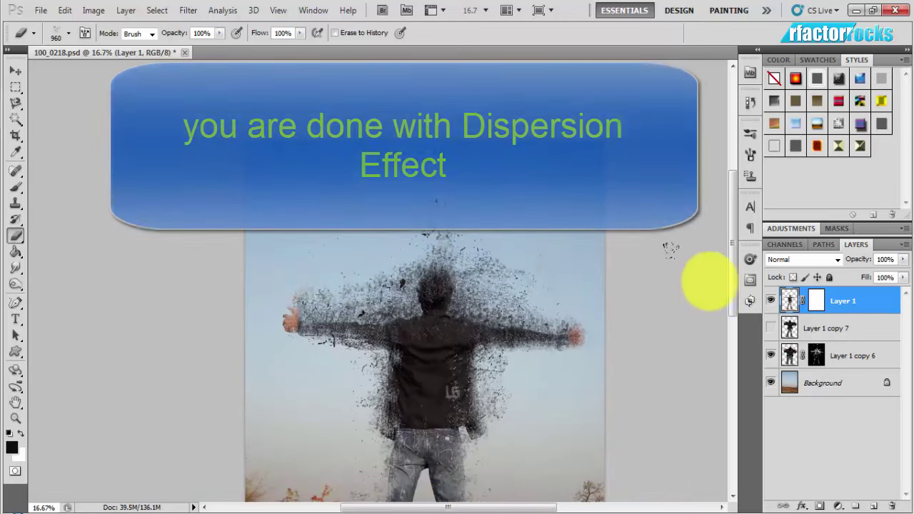
pyautogui.moveTo(730, 278); pyautogui.dragTo(746, 347)
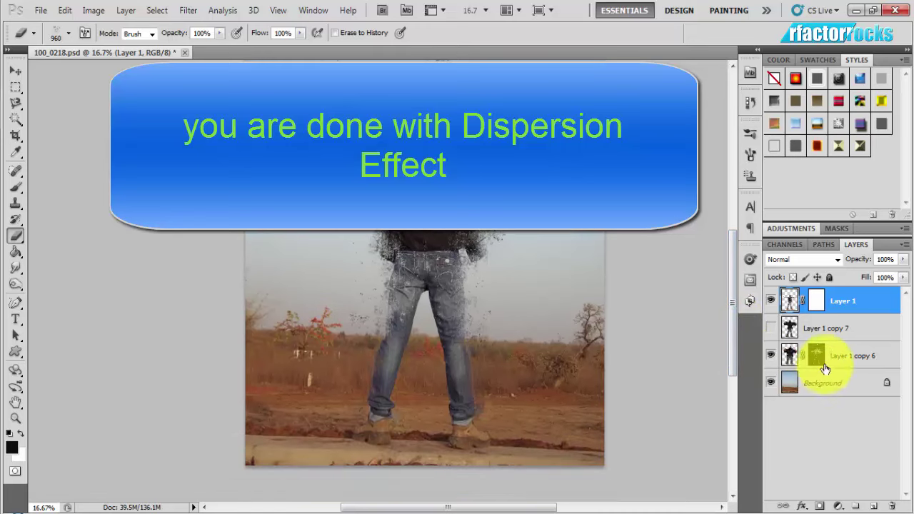